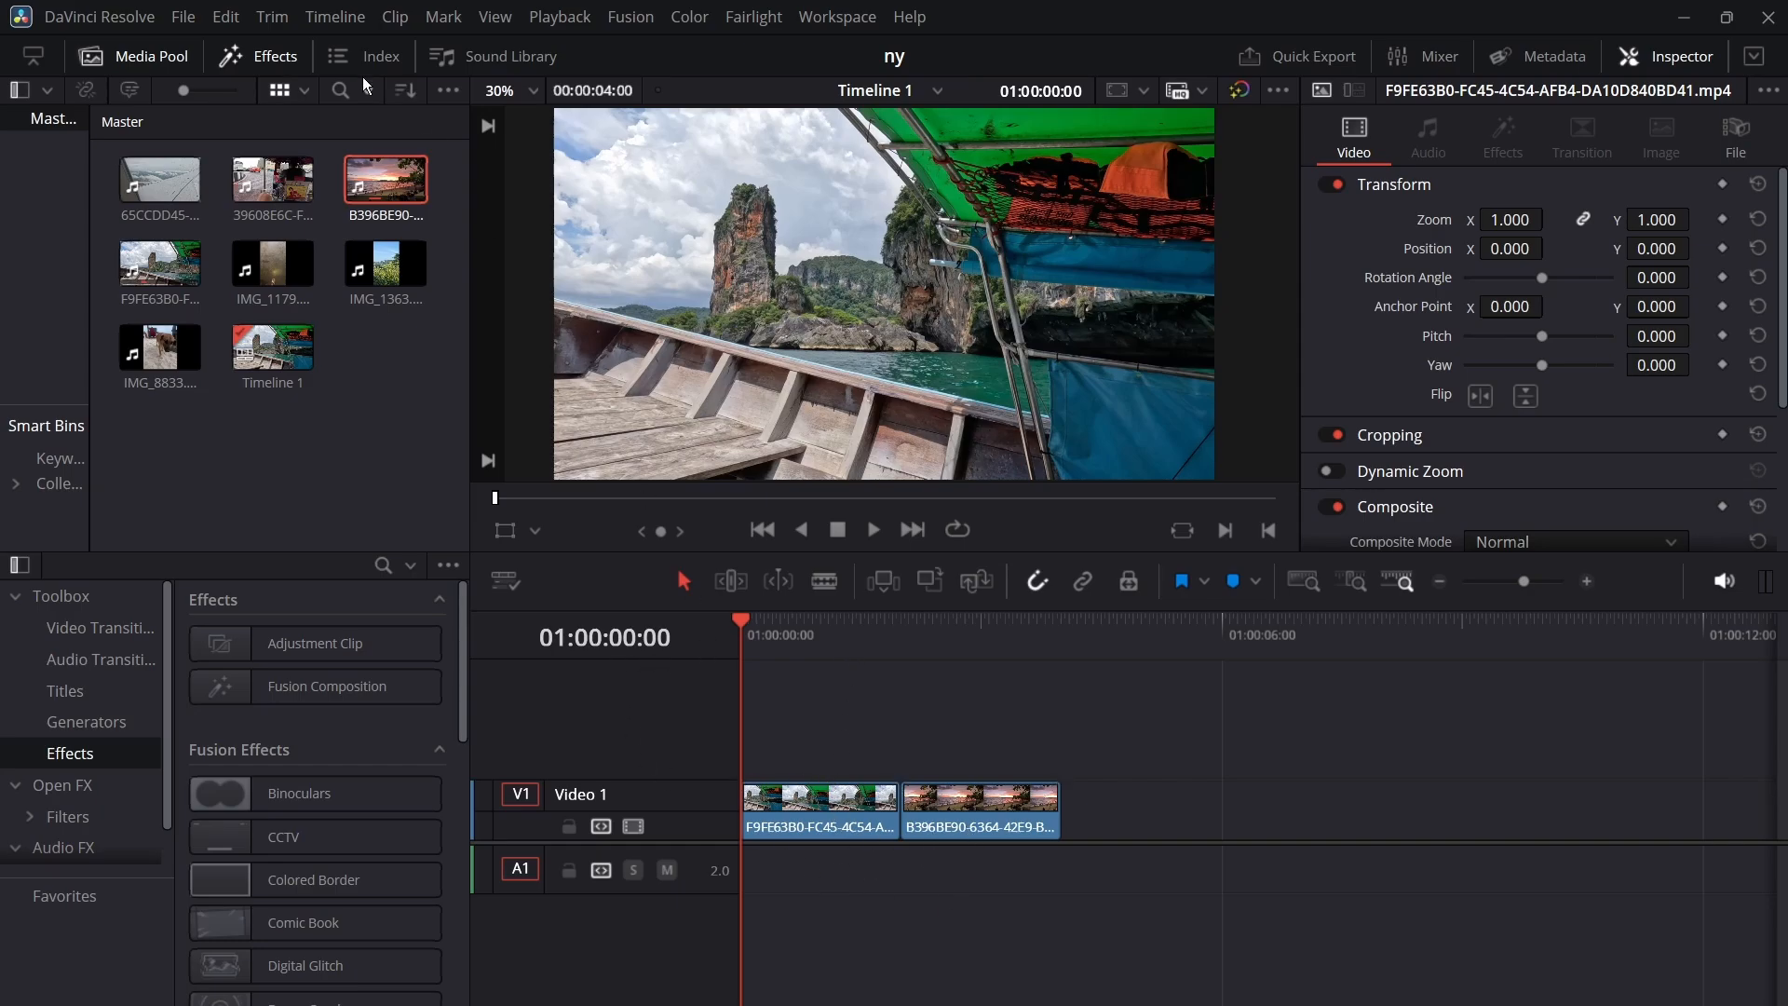
- Add an adjustment clip on a new track above the first video clip, trimmed to that clip's length
click(262, 57)
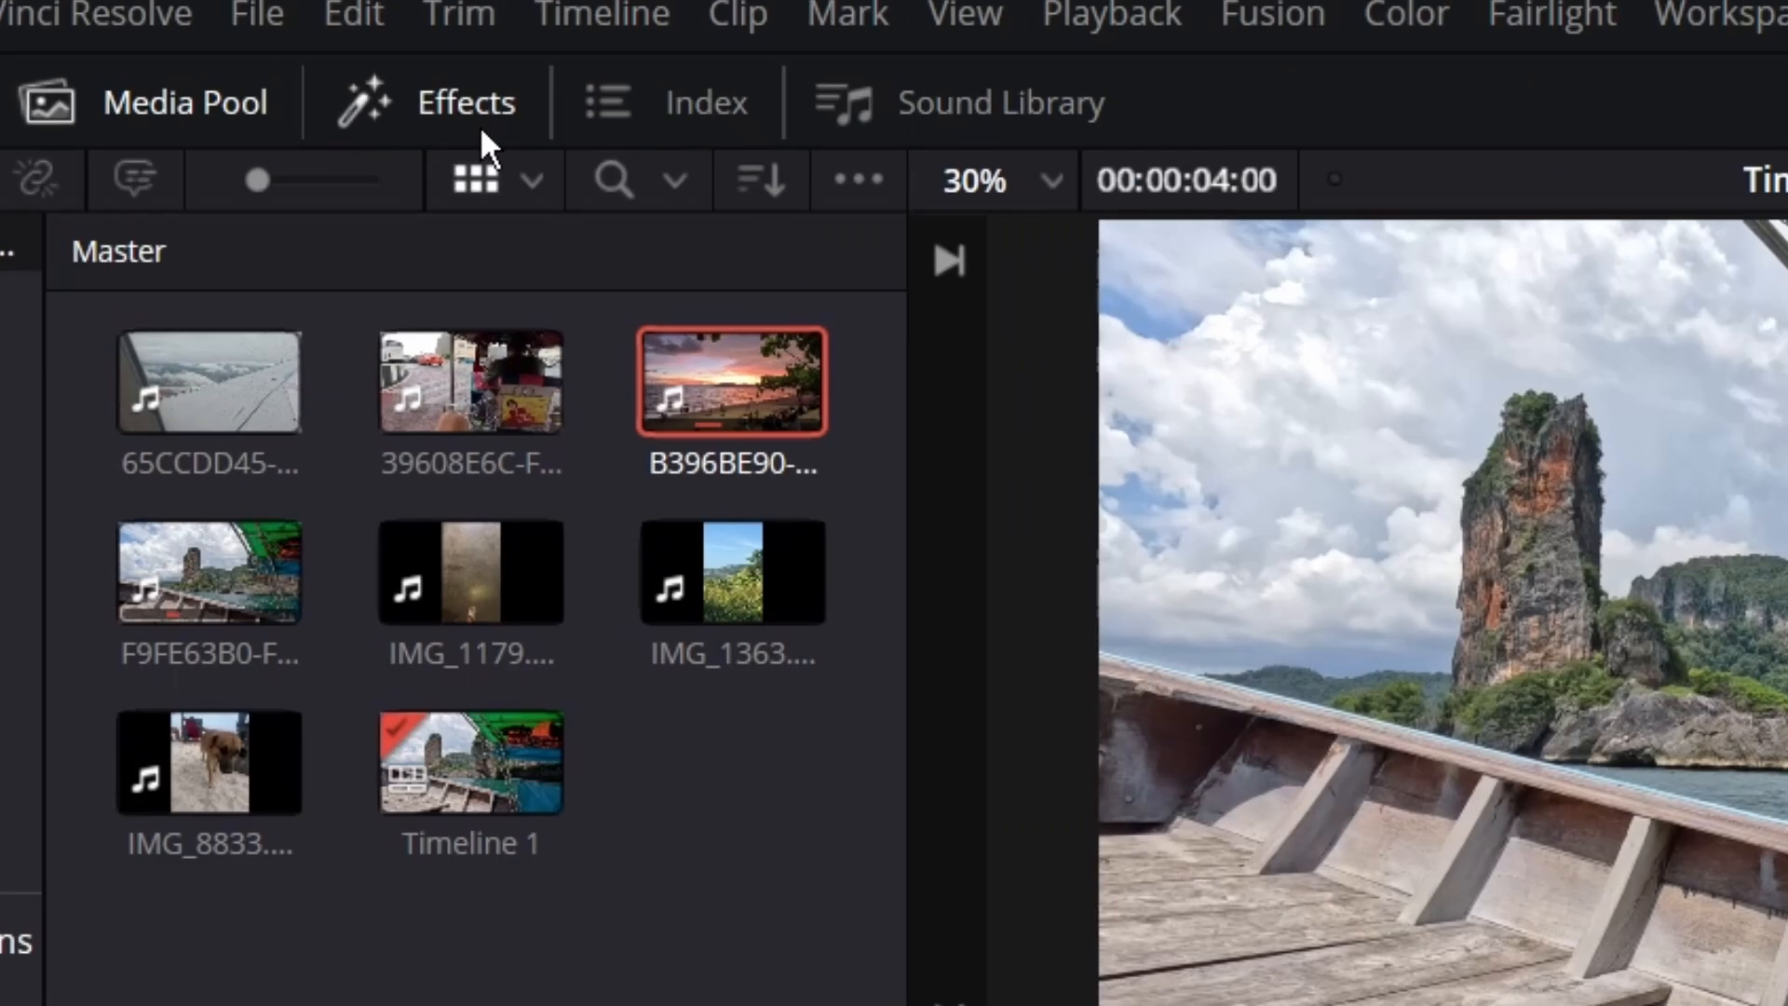
click(479, 125)
click(254, 103)
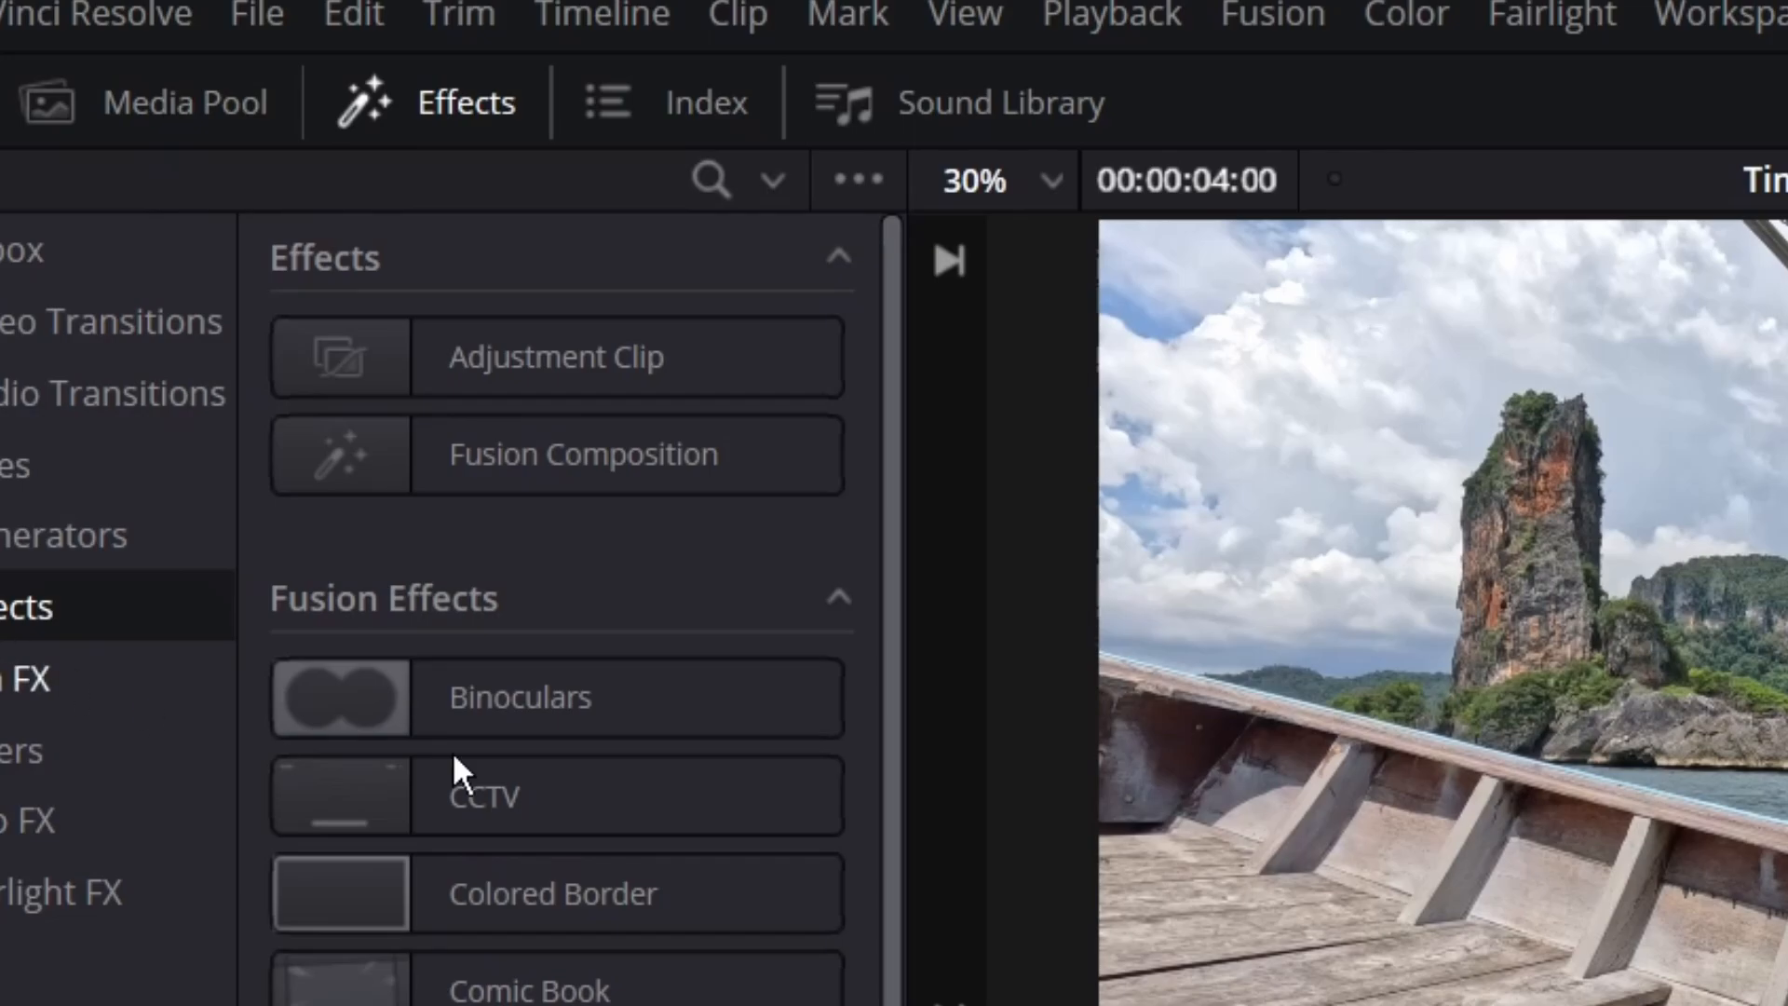
drag(477, 377, 729, 756)
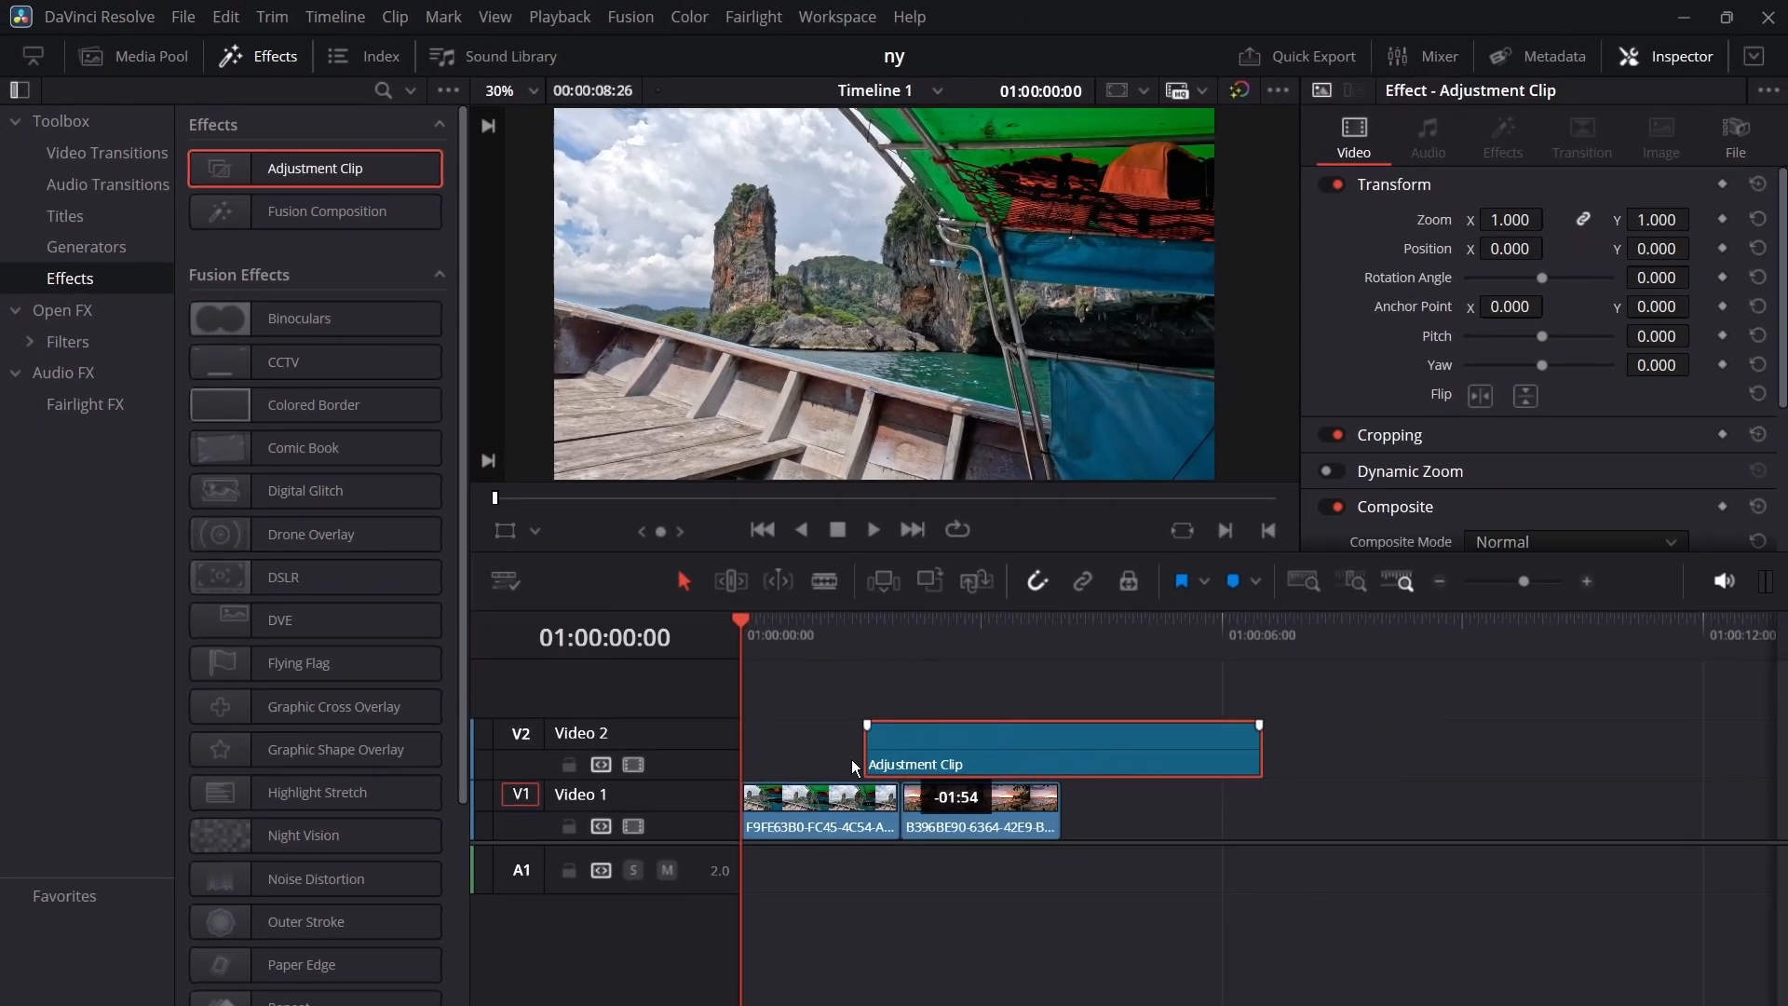
drag(1136, 748, 901, 748)
mouse_move(742, 623)
mouse_down()
mouse_move(896, 628)
mouse_move(740, 624)
mouse_up()
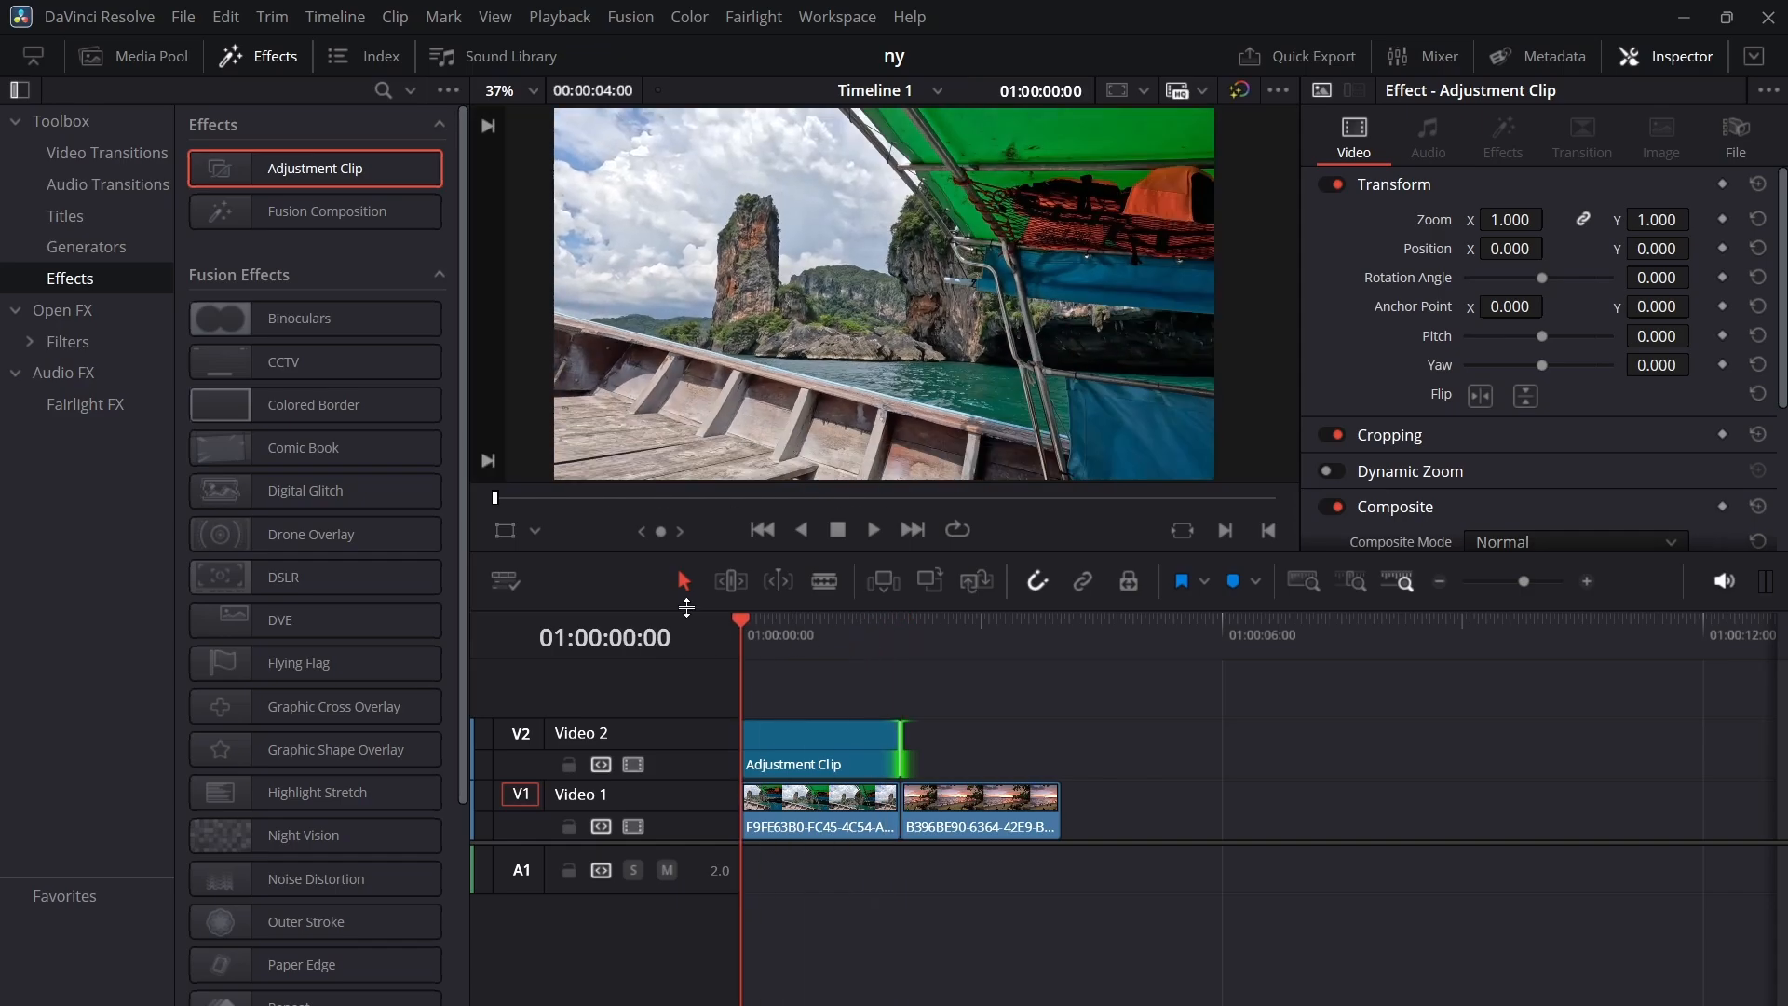
- Add another adjustment clip directly above the second video clip and trim its end to match
drag(327, 181, 1020, 780)
drag(1300, 749, 1011, 751)
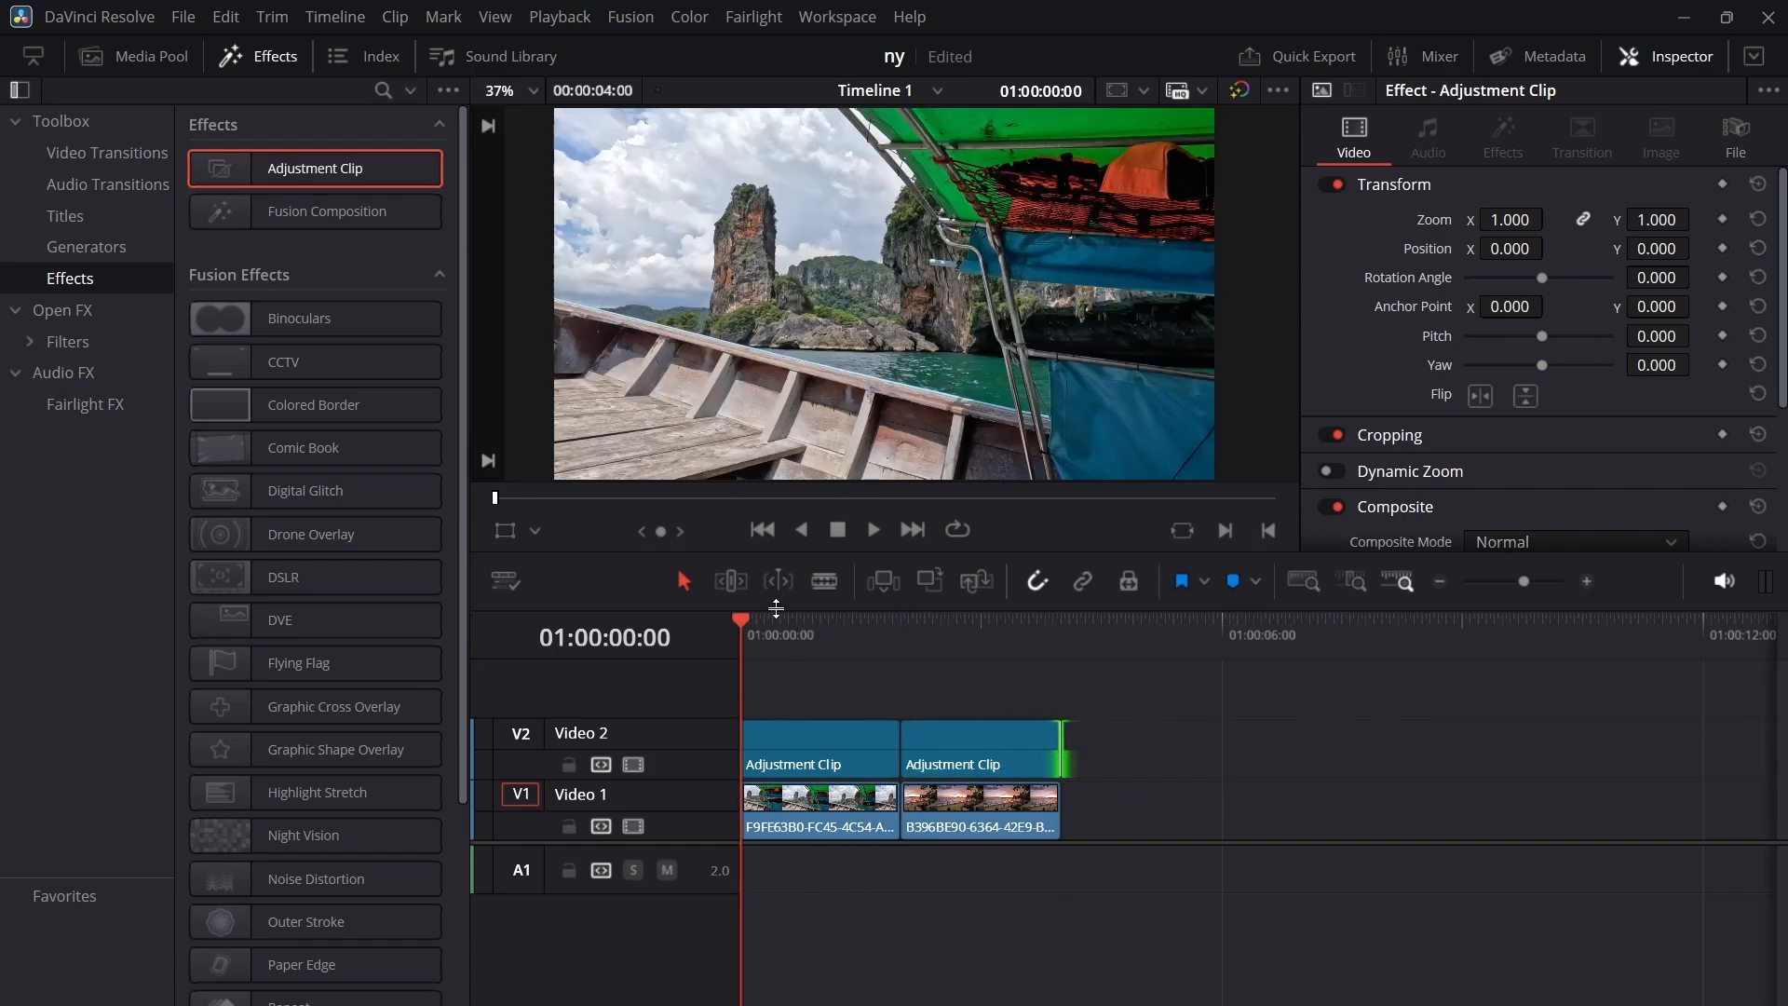
click(764, 624)
drag(732, 643, 723, 643)
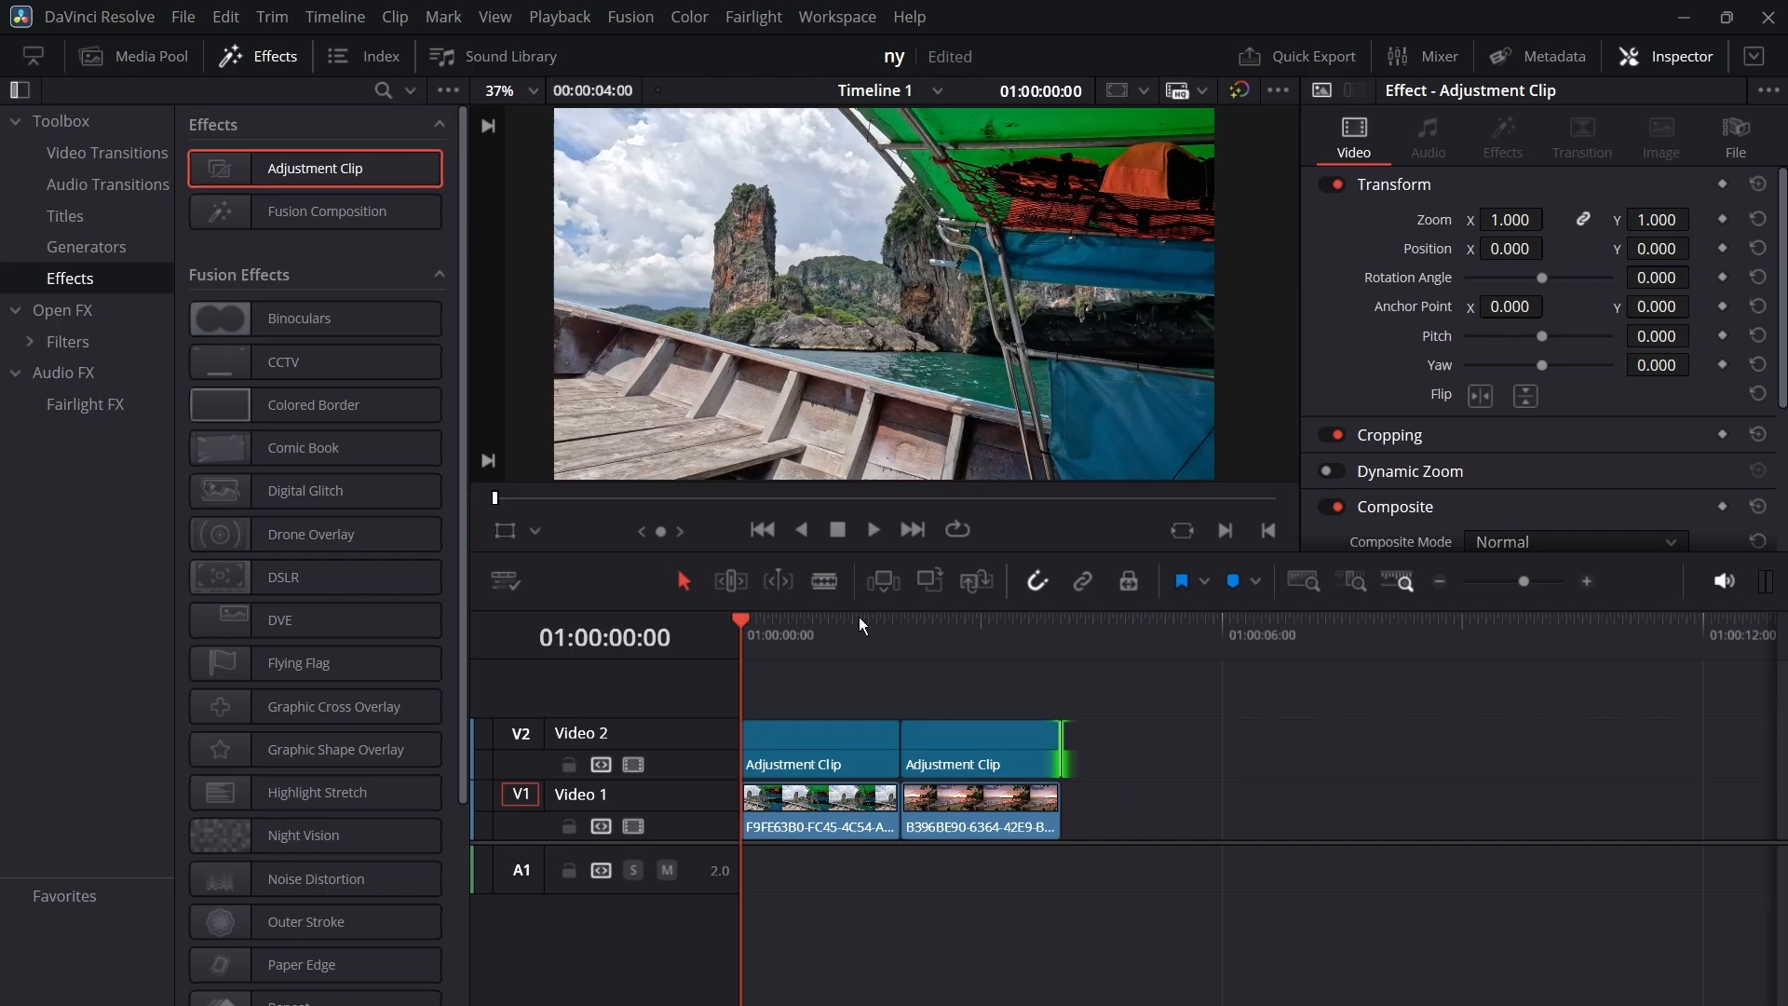
- Open the first adjustment clip in the Fusion page with both of its nodes in view
right_click(789, 750)
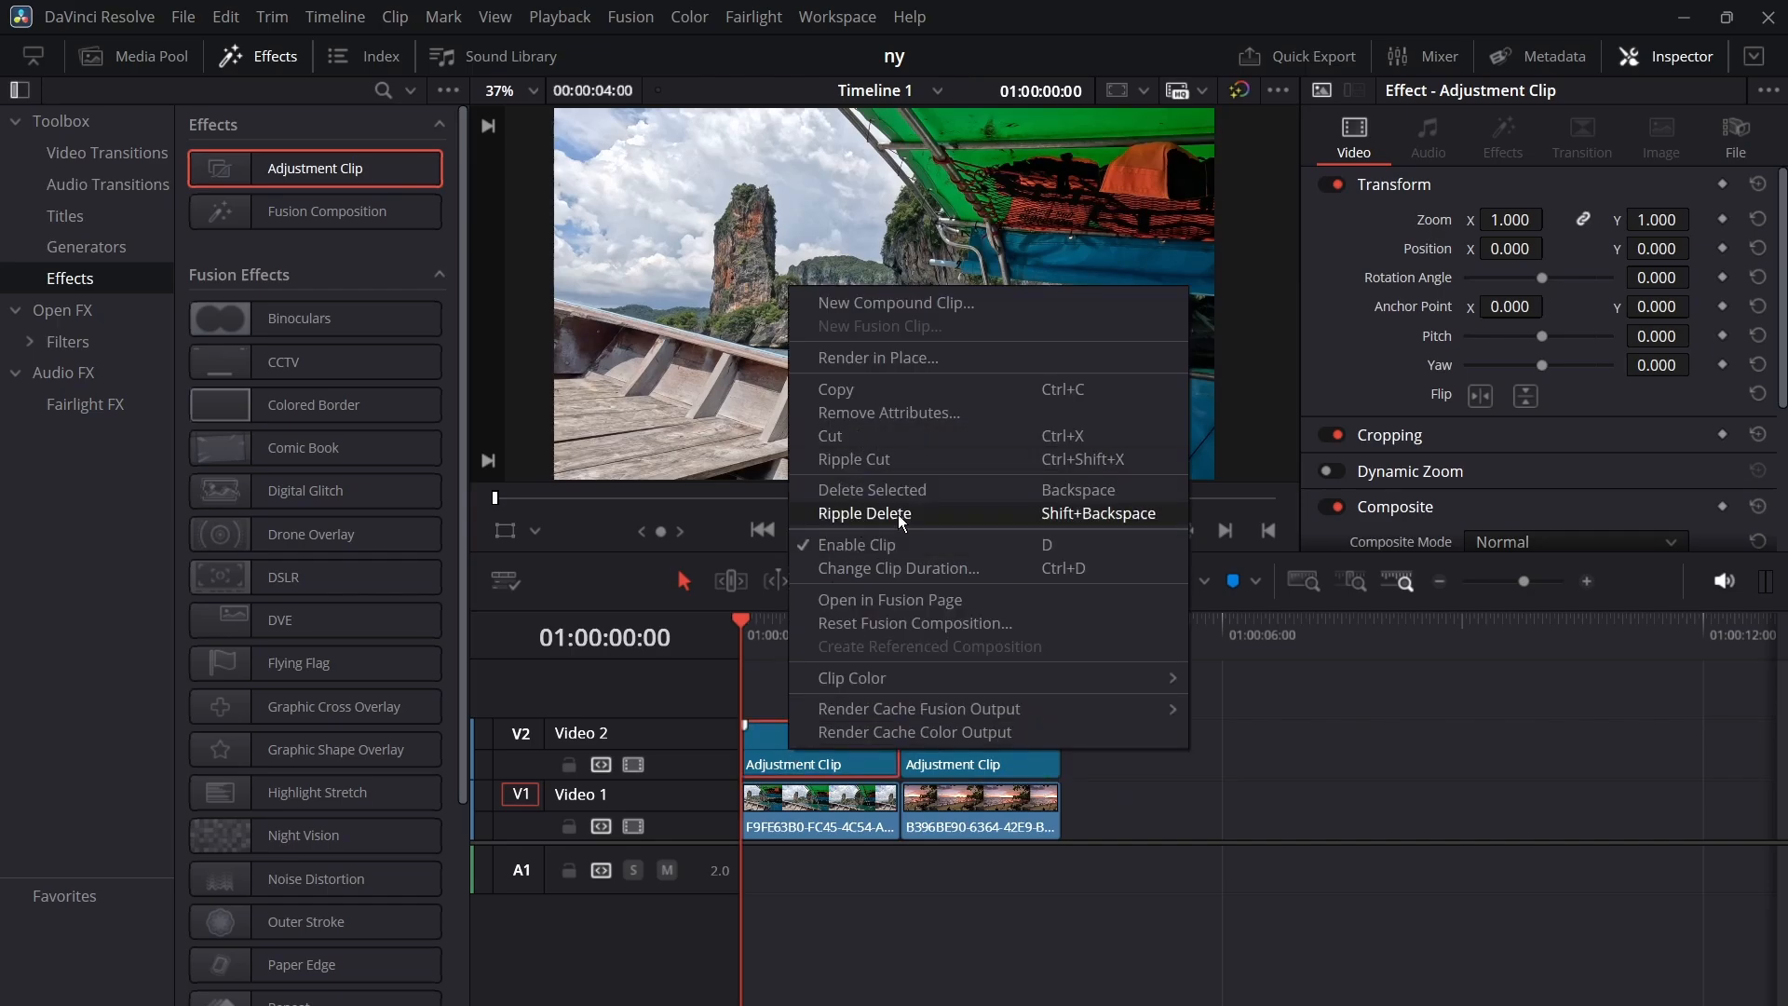
click(876, 601)
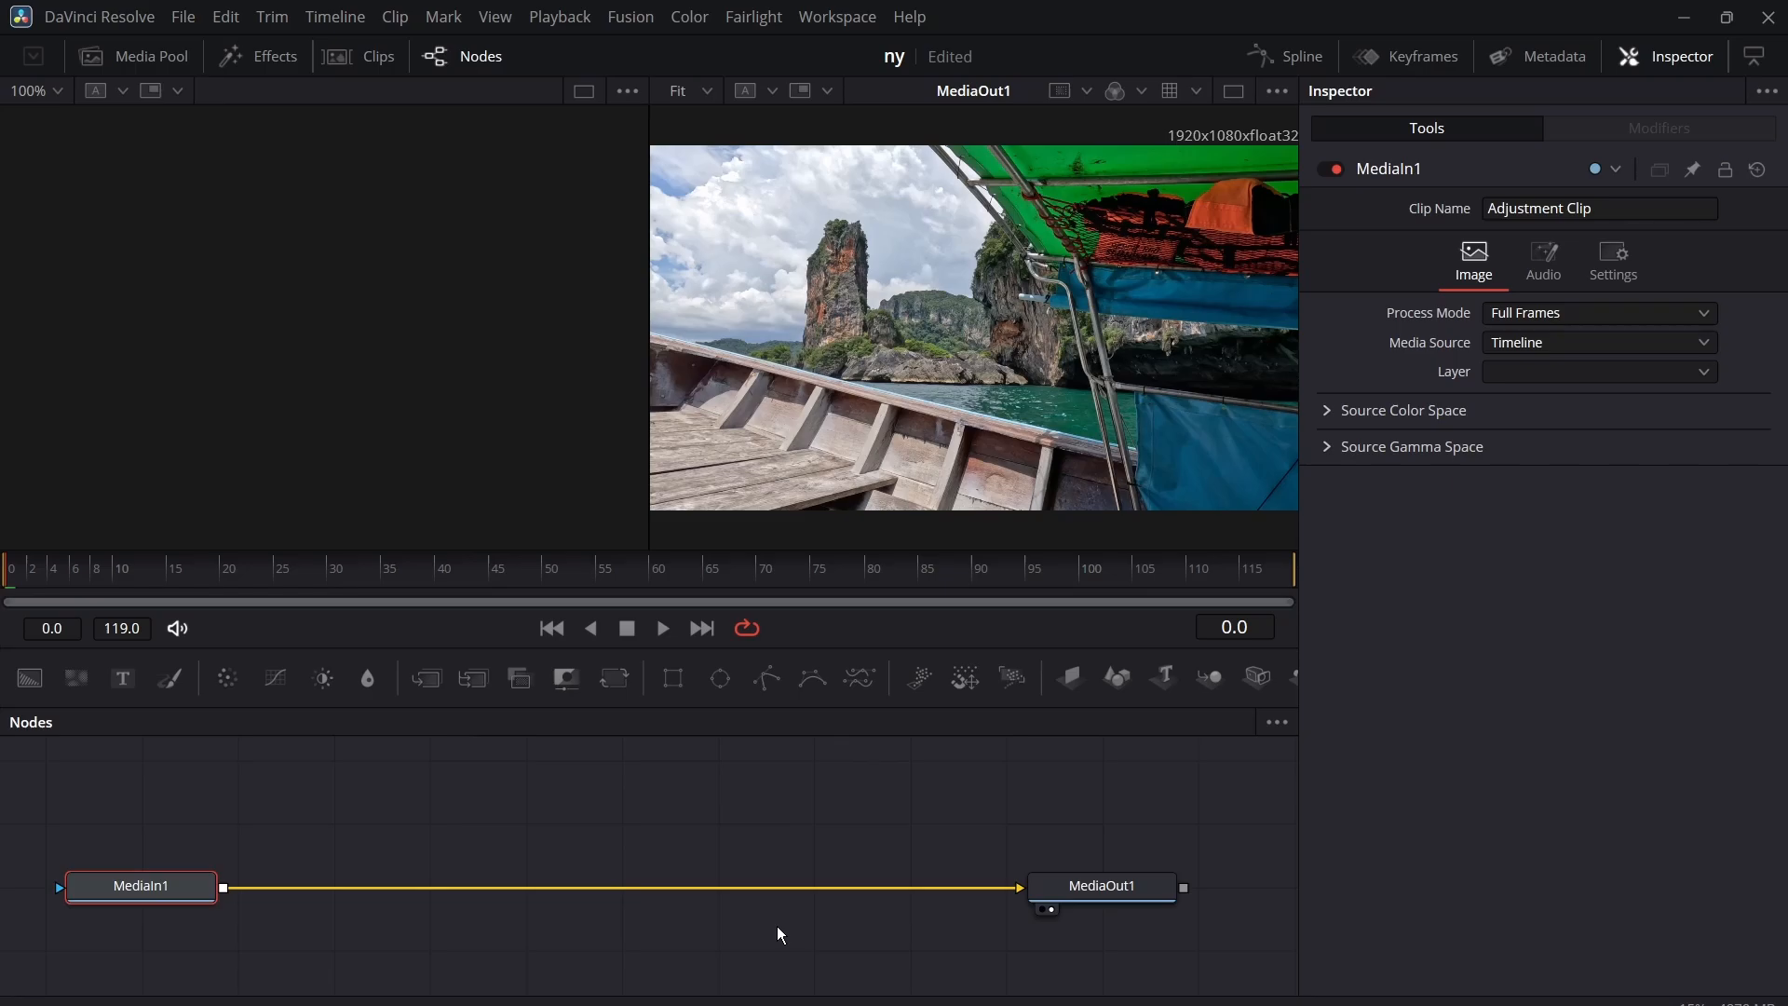
drag(737, 896, 865, 840)
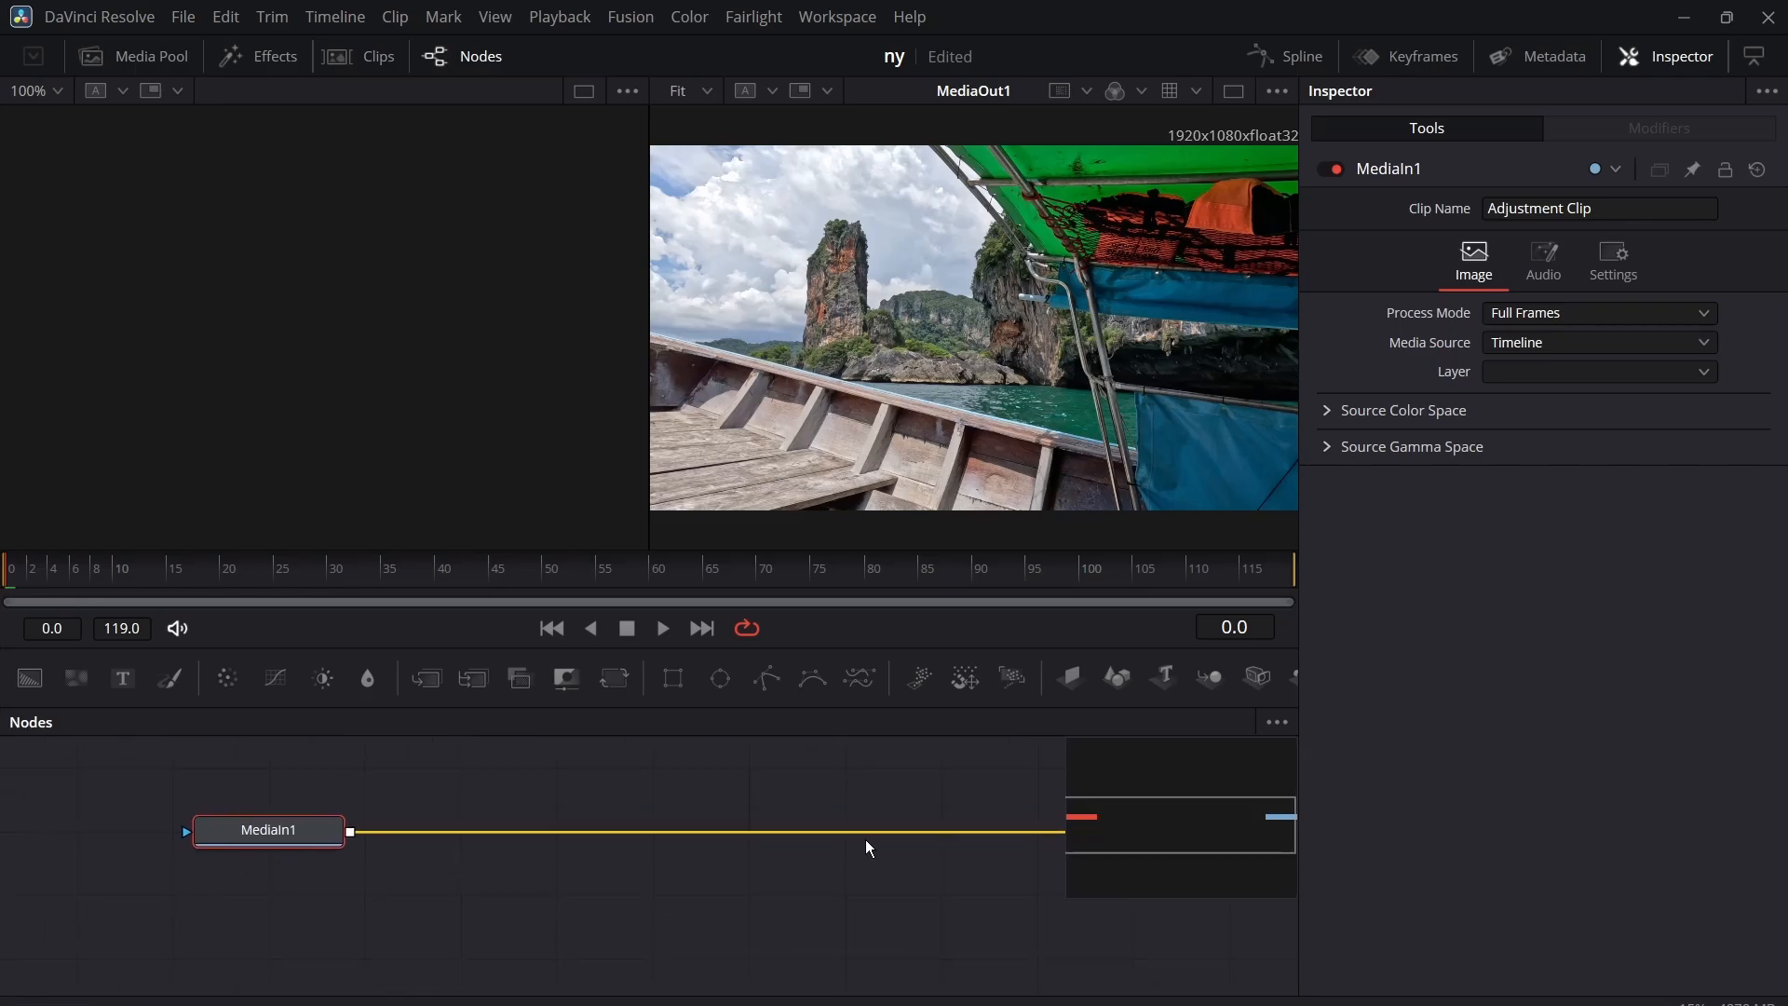
drag(892, 899, 807, 943)
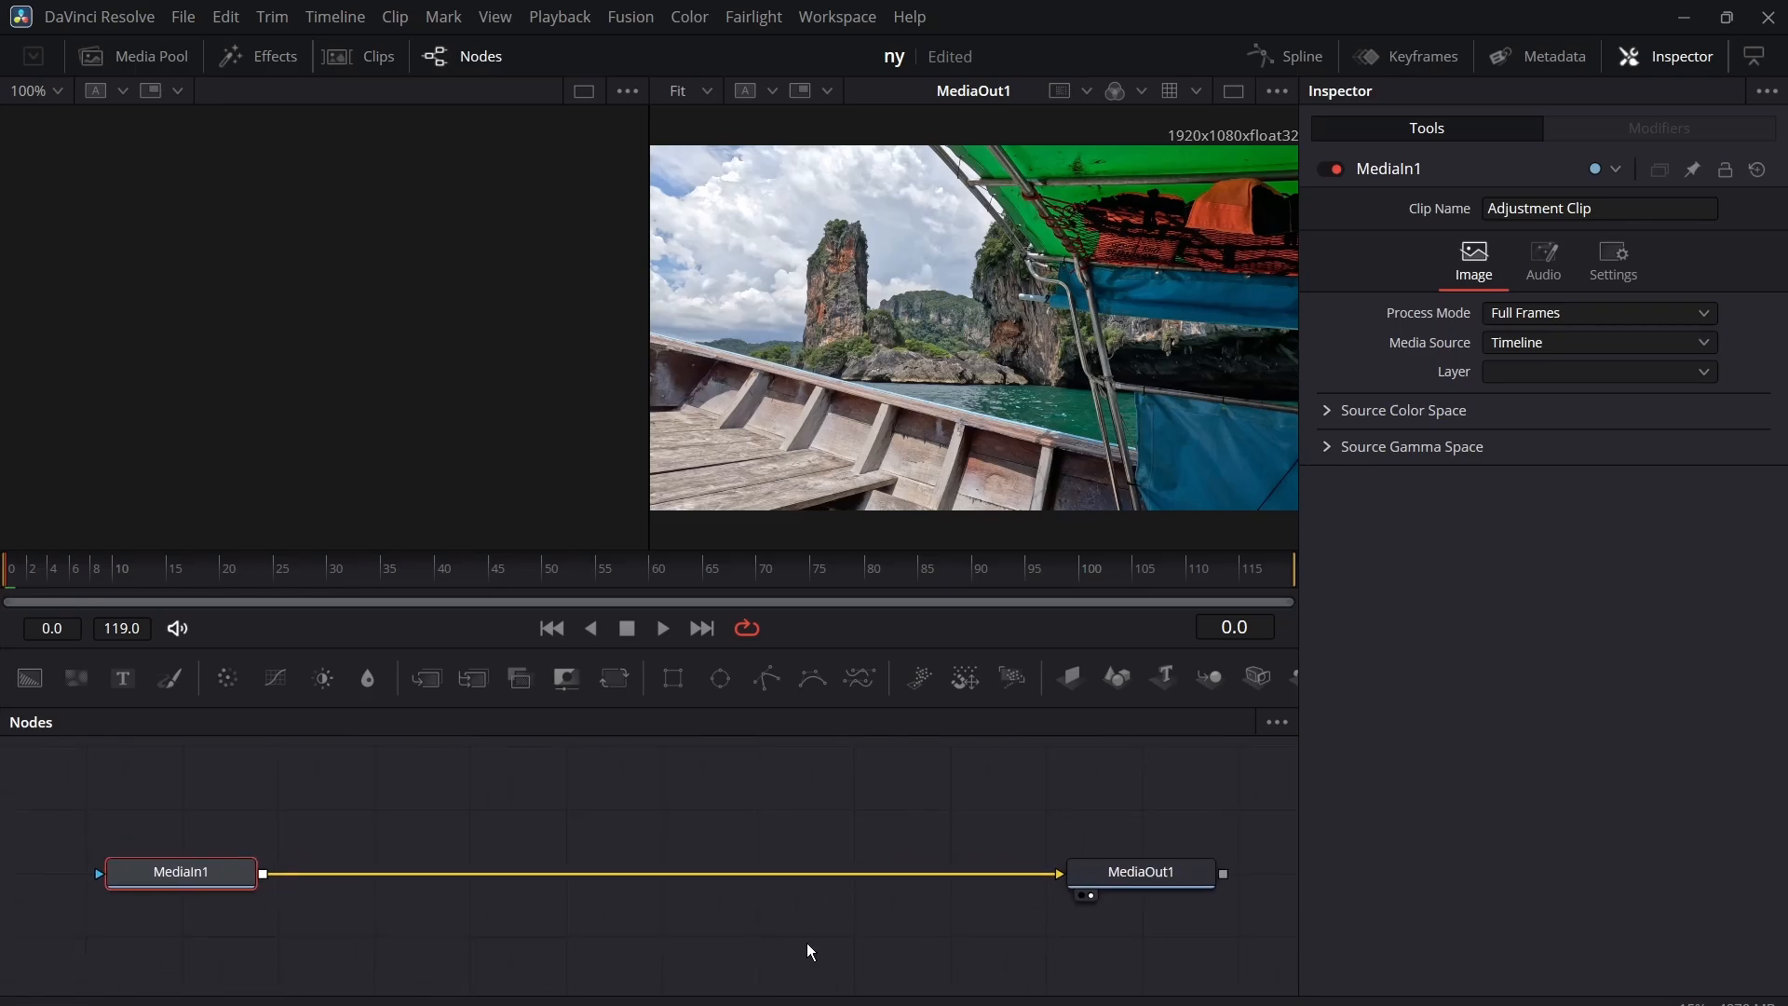
scroll(807, 943, down, 2)
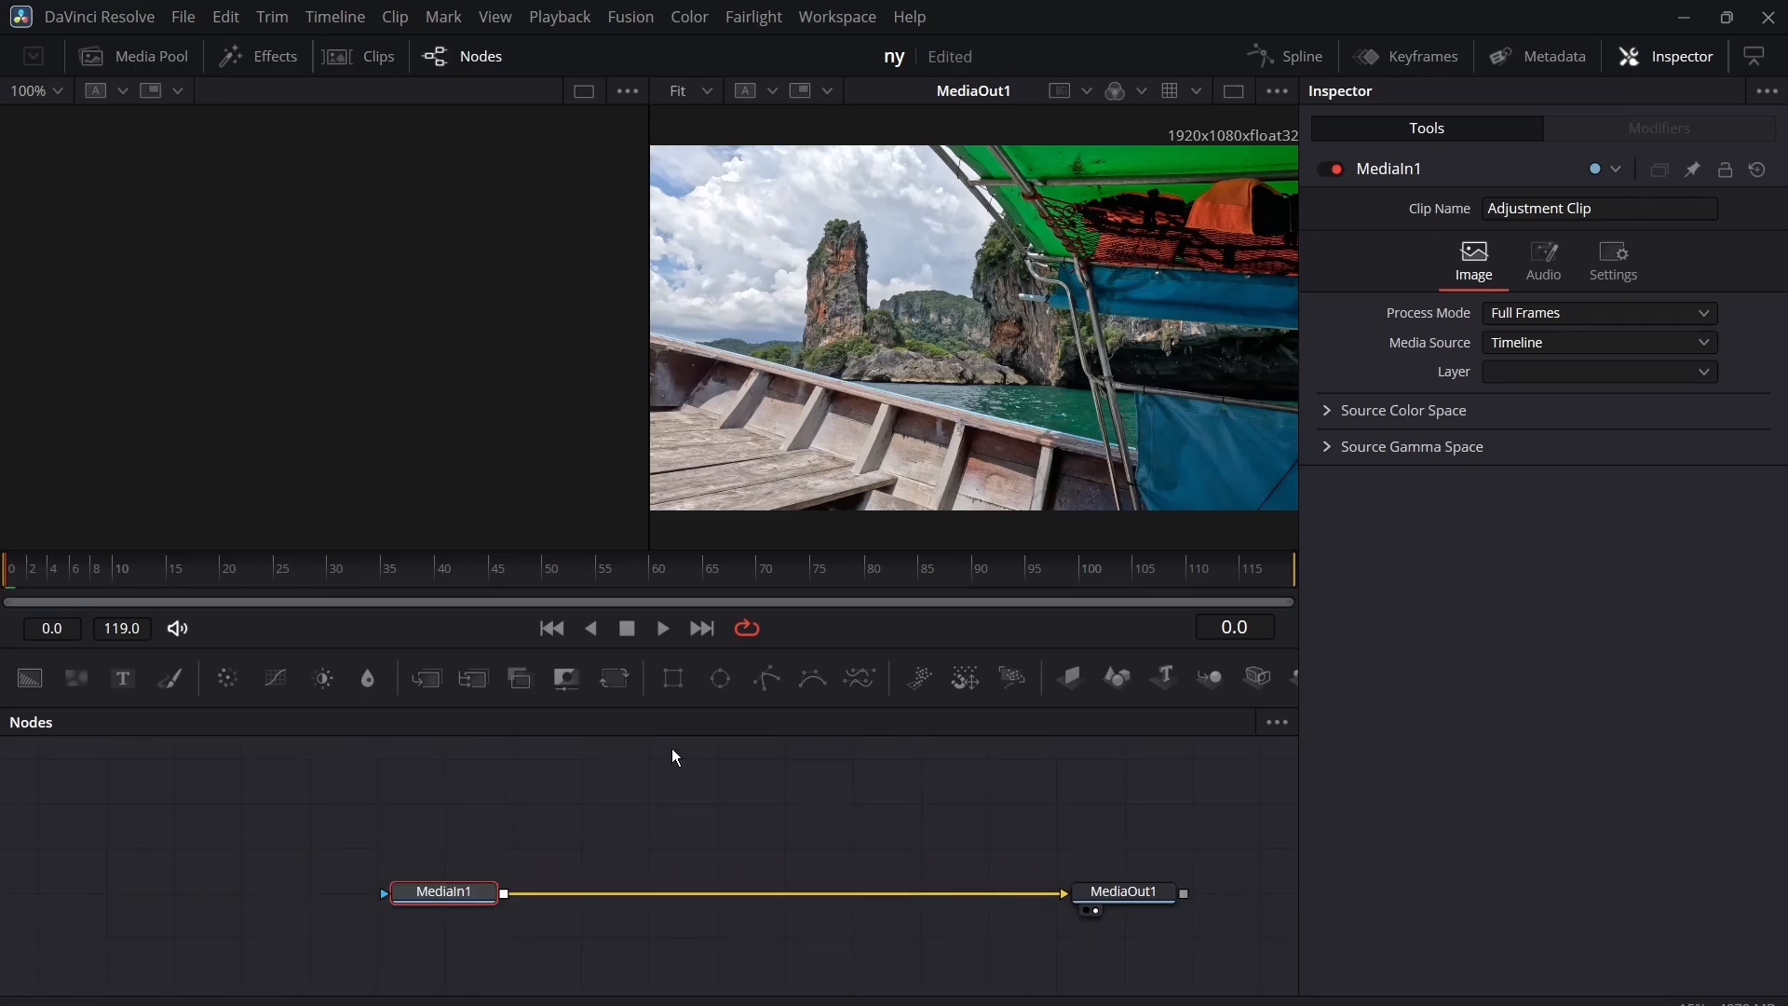
- Insert the plain Transform tool without the Xf suffix after MediaIn1 and place it midway towards MediaOut1
key(shift+space)
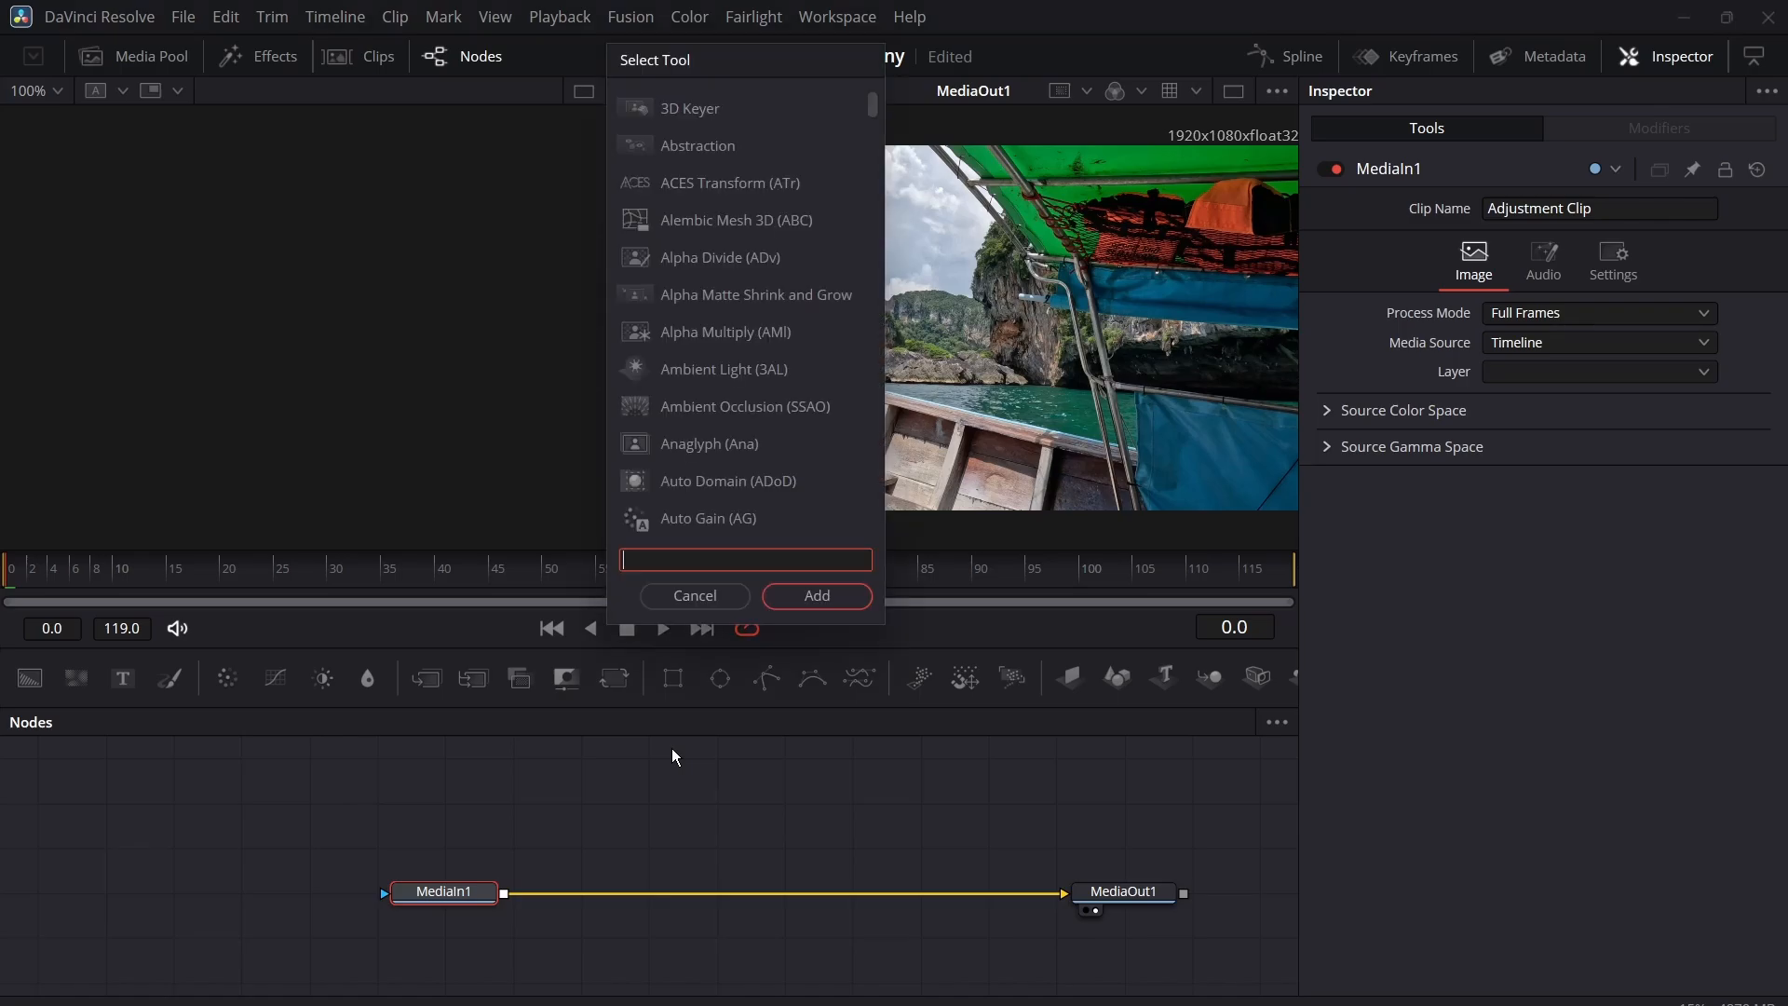
text(Trans)
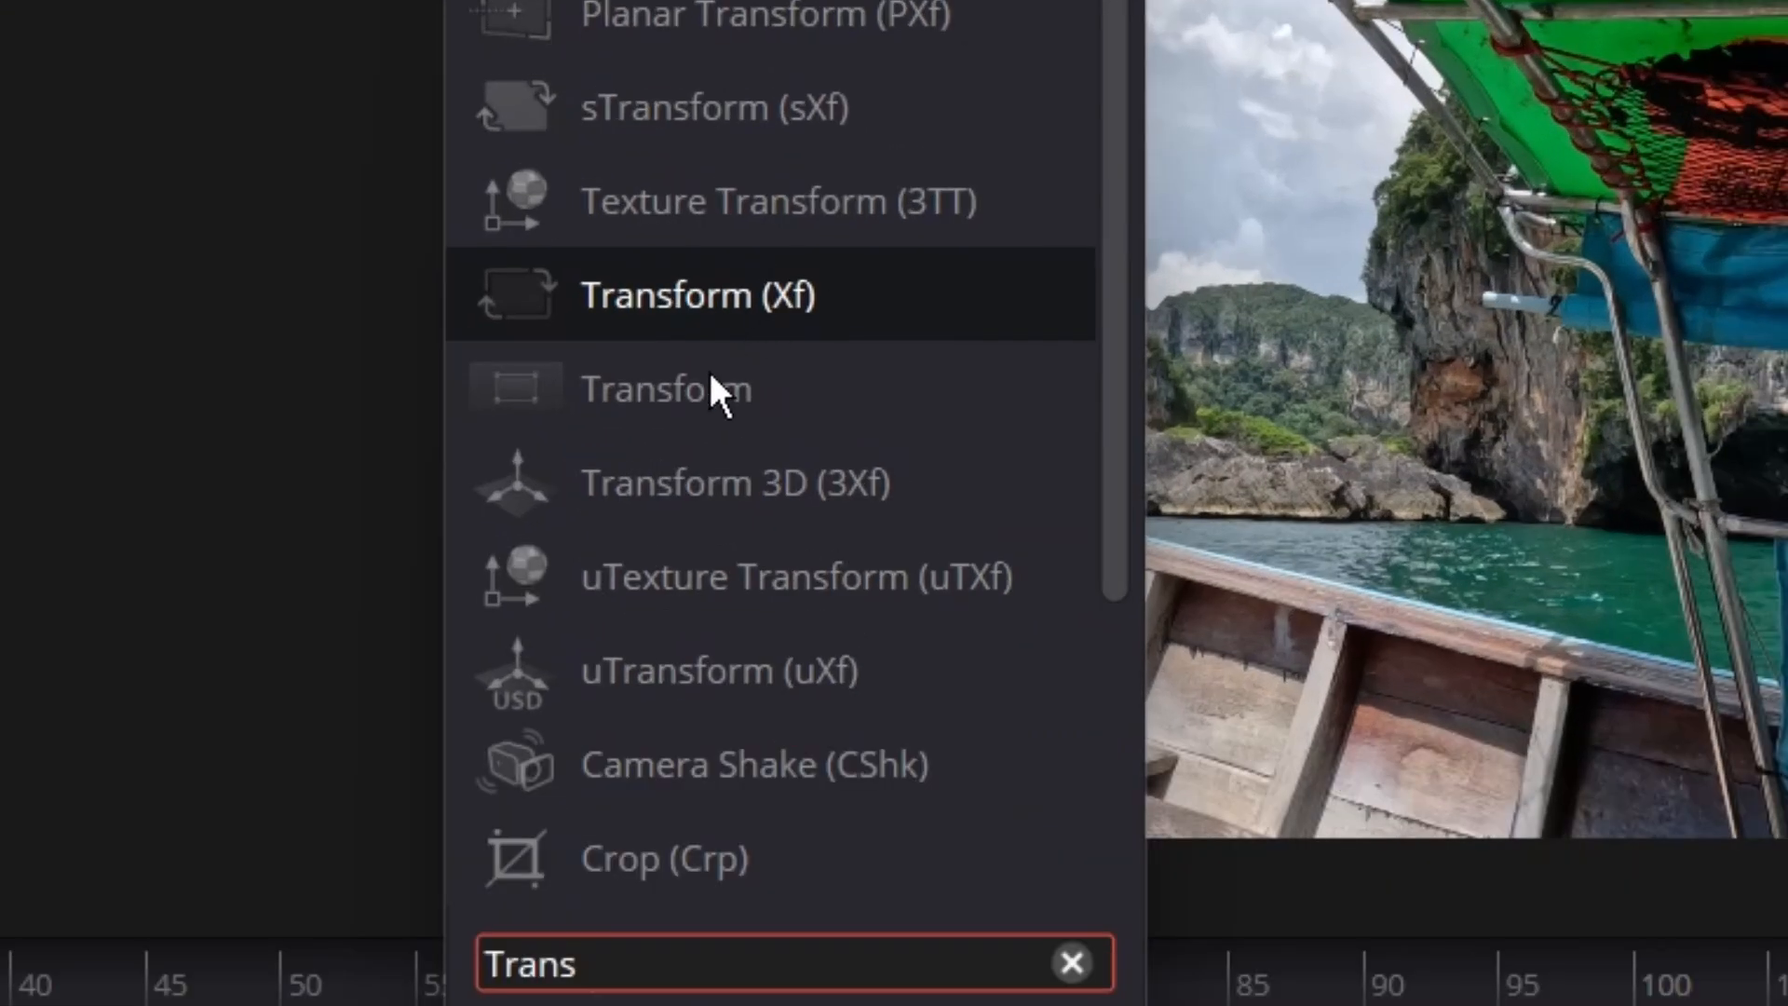
text(form)
click(606, 423)
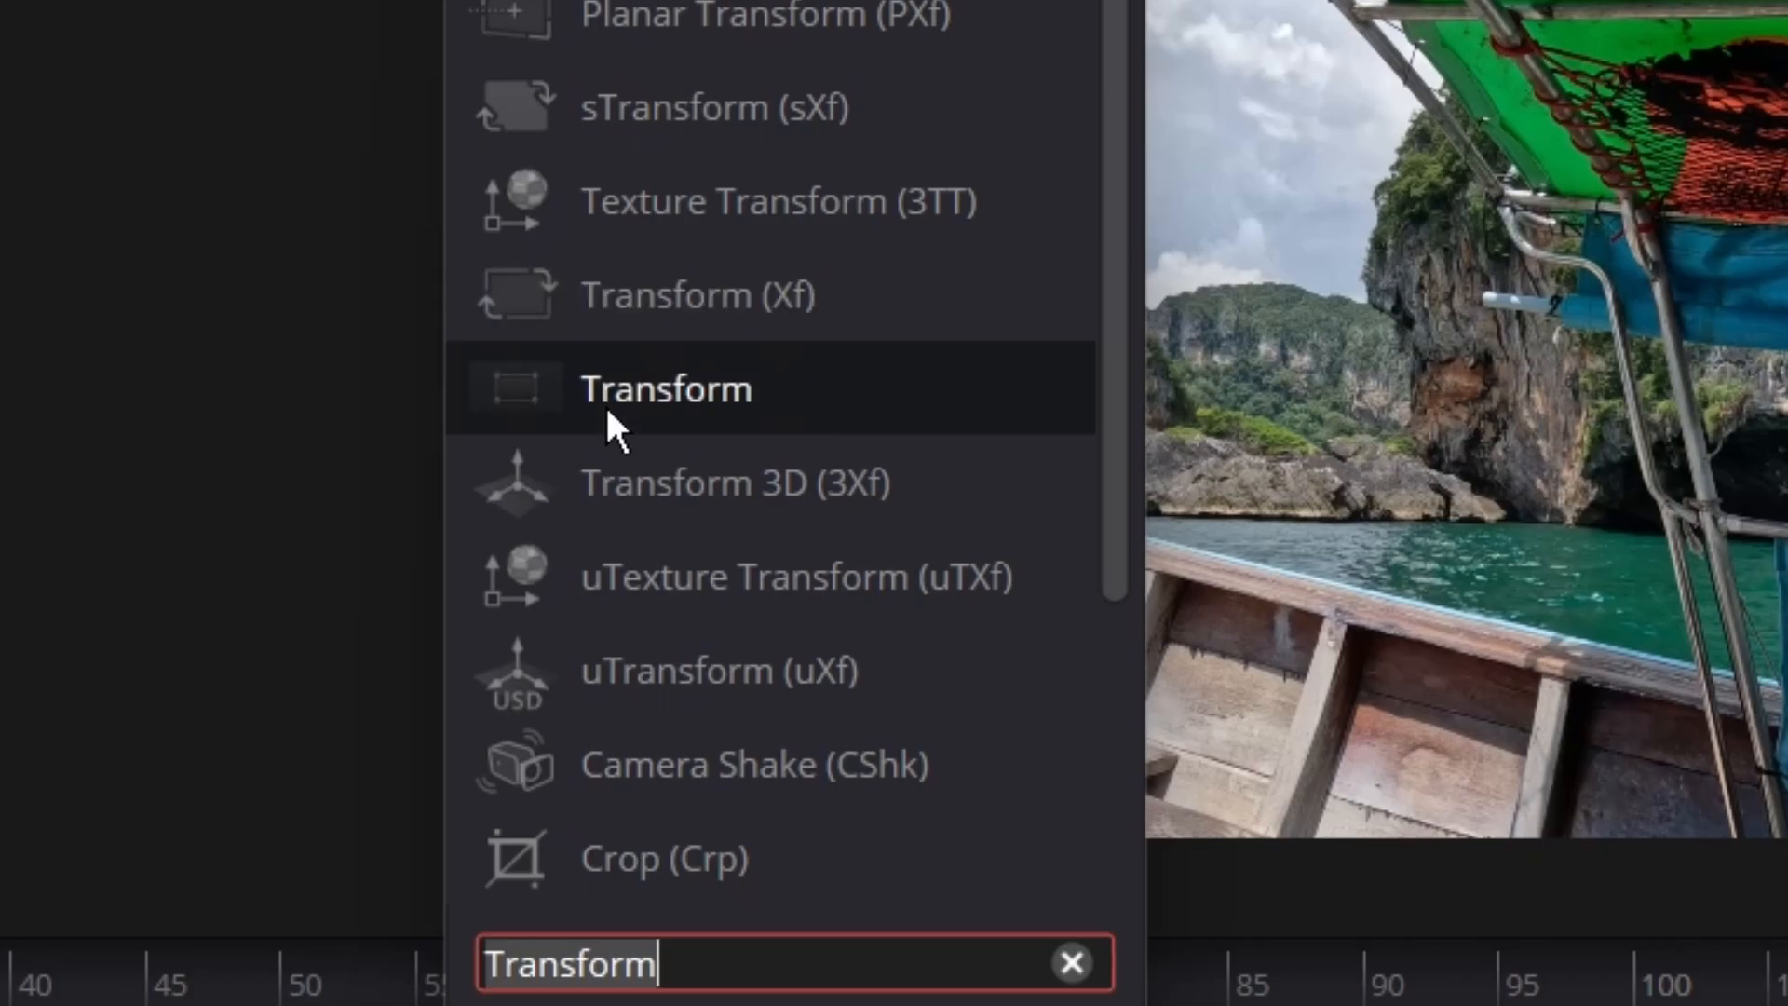
key(Return)
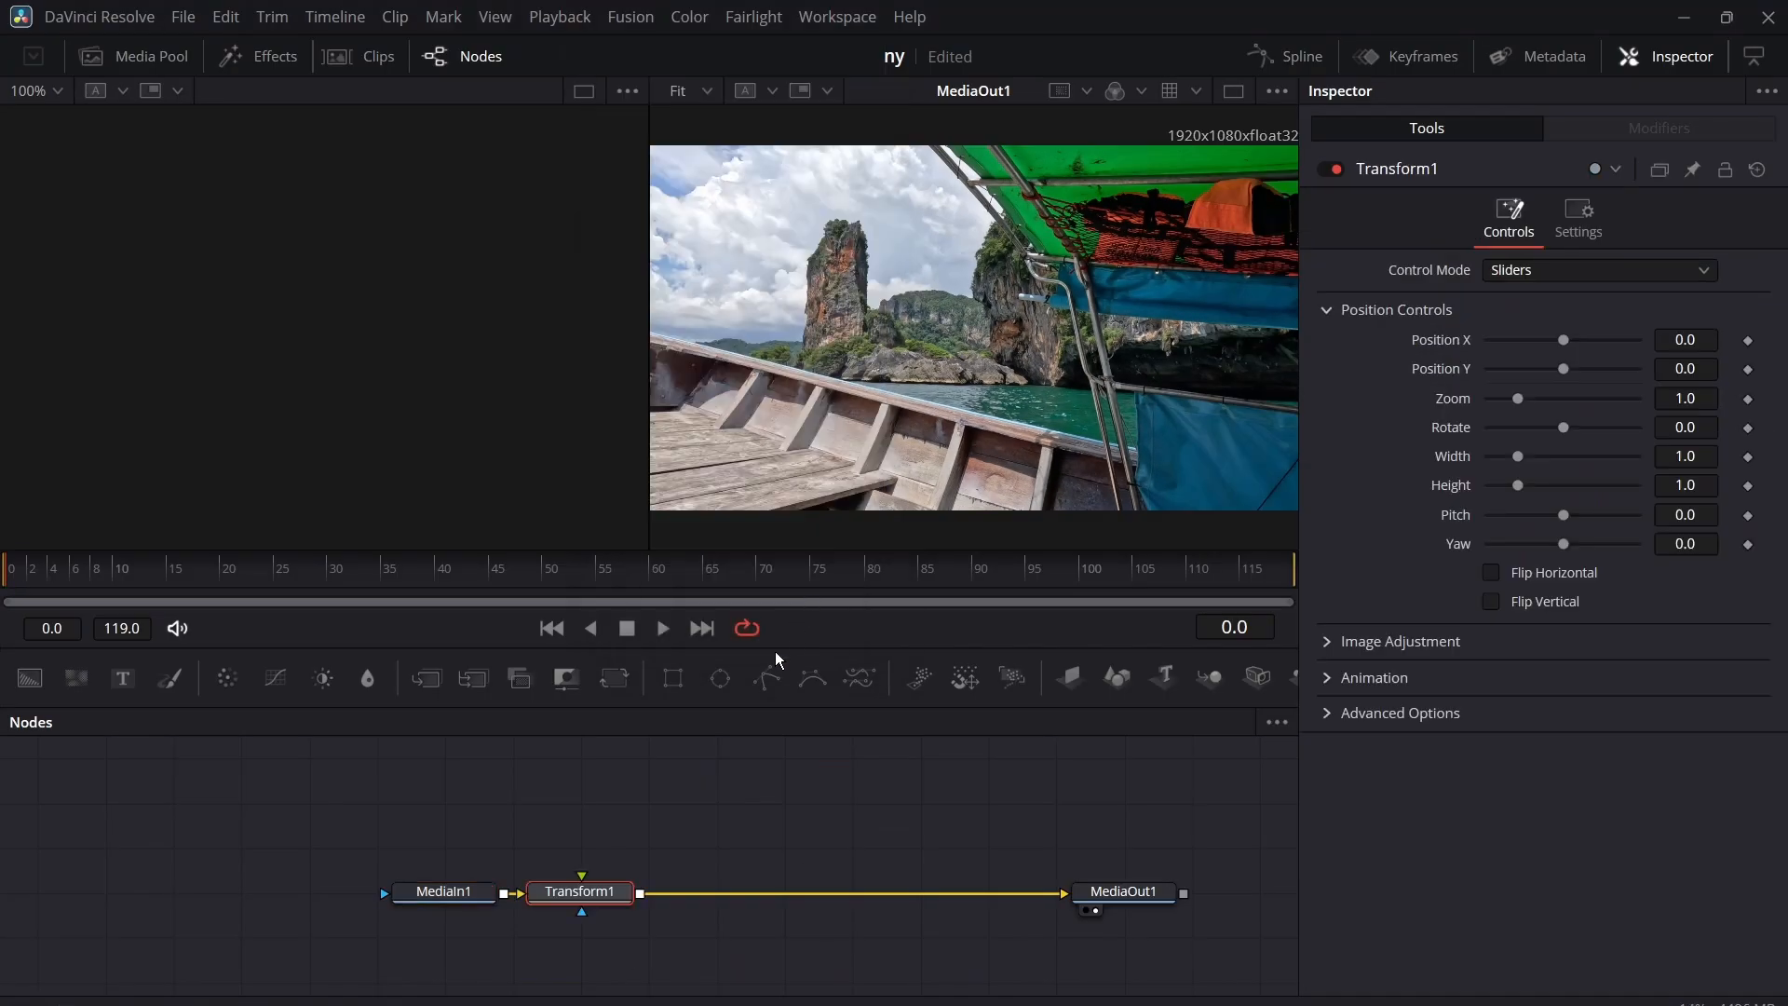
drag(580, 891, 756, 897)
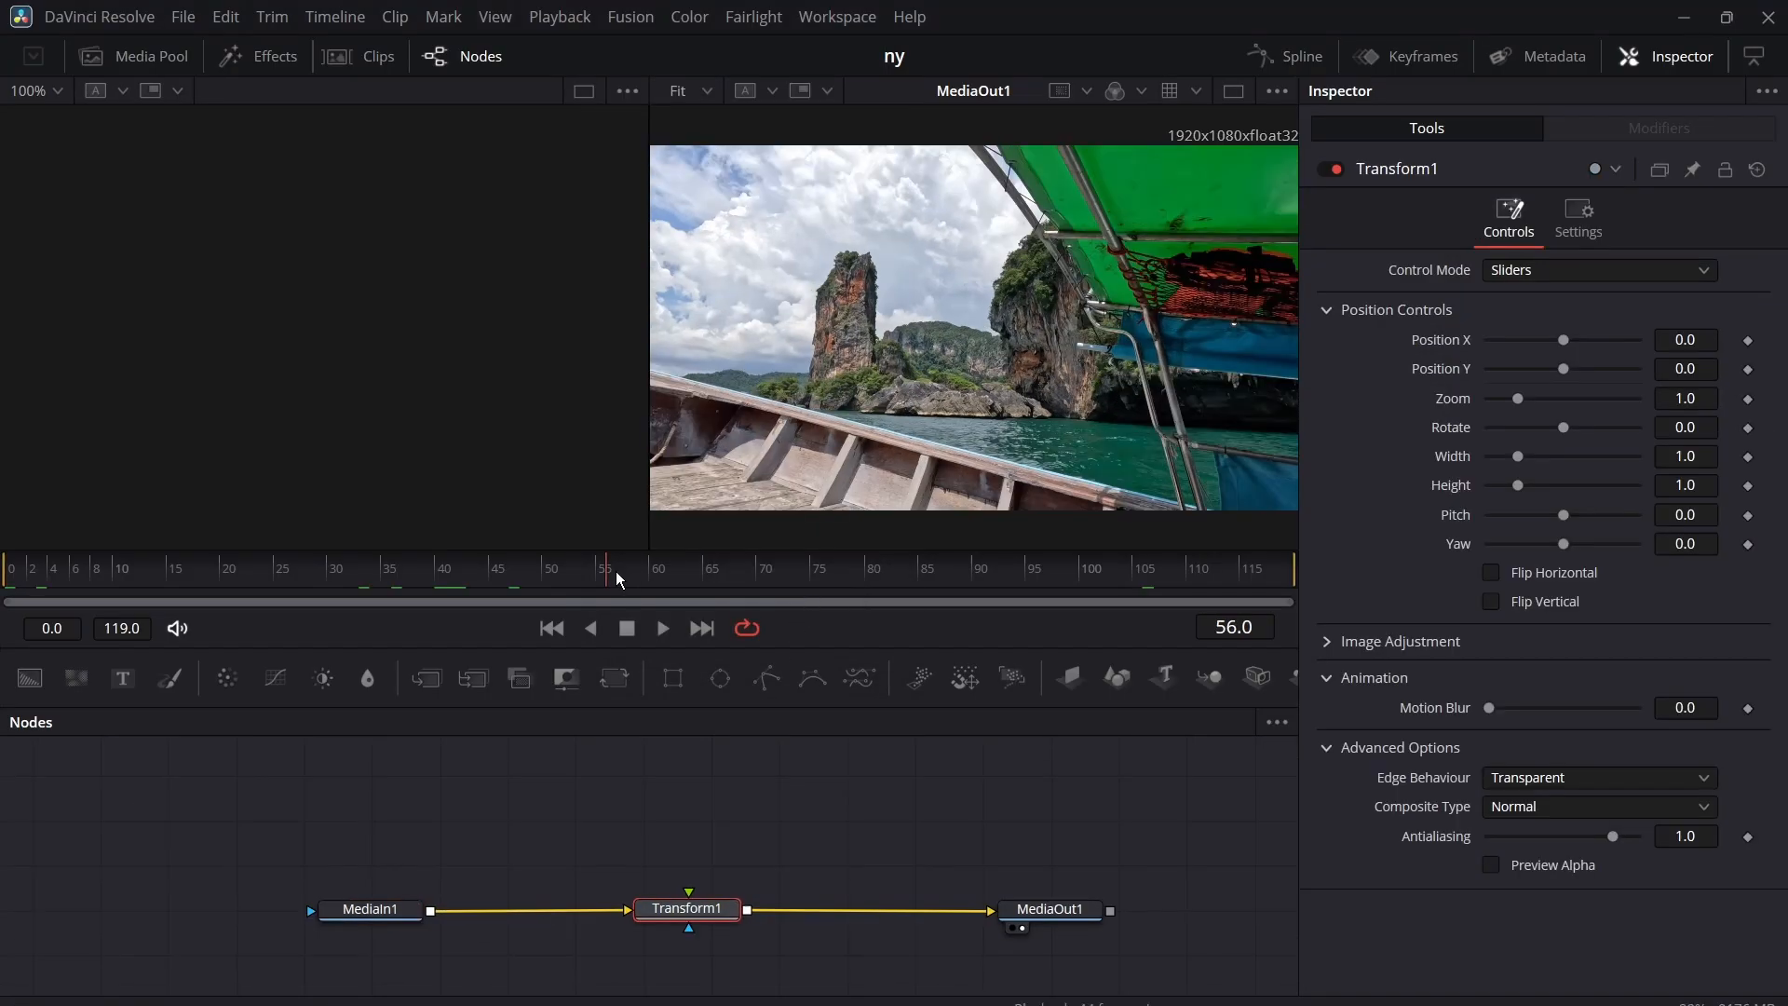
- Add keyframes for the Transform node's Rotate and Zoom at frame 113
drag(617, 572, 1343, 584)
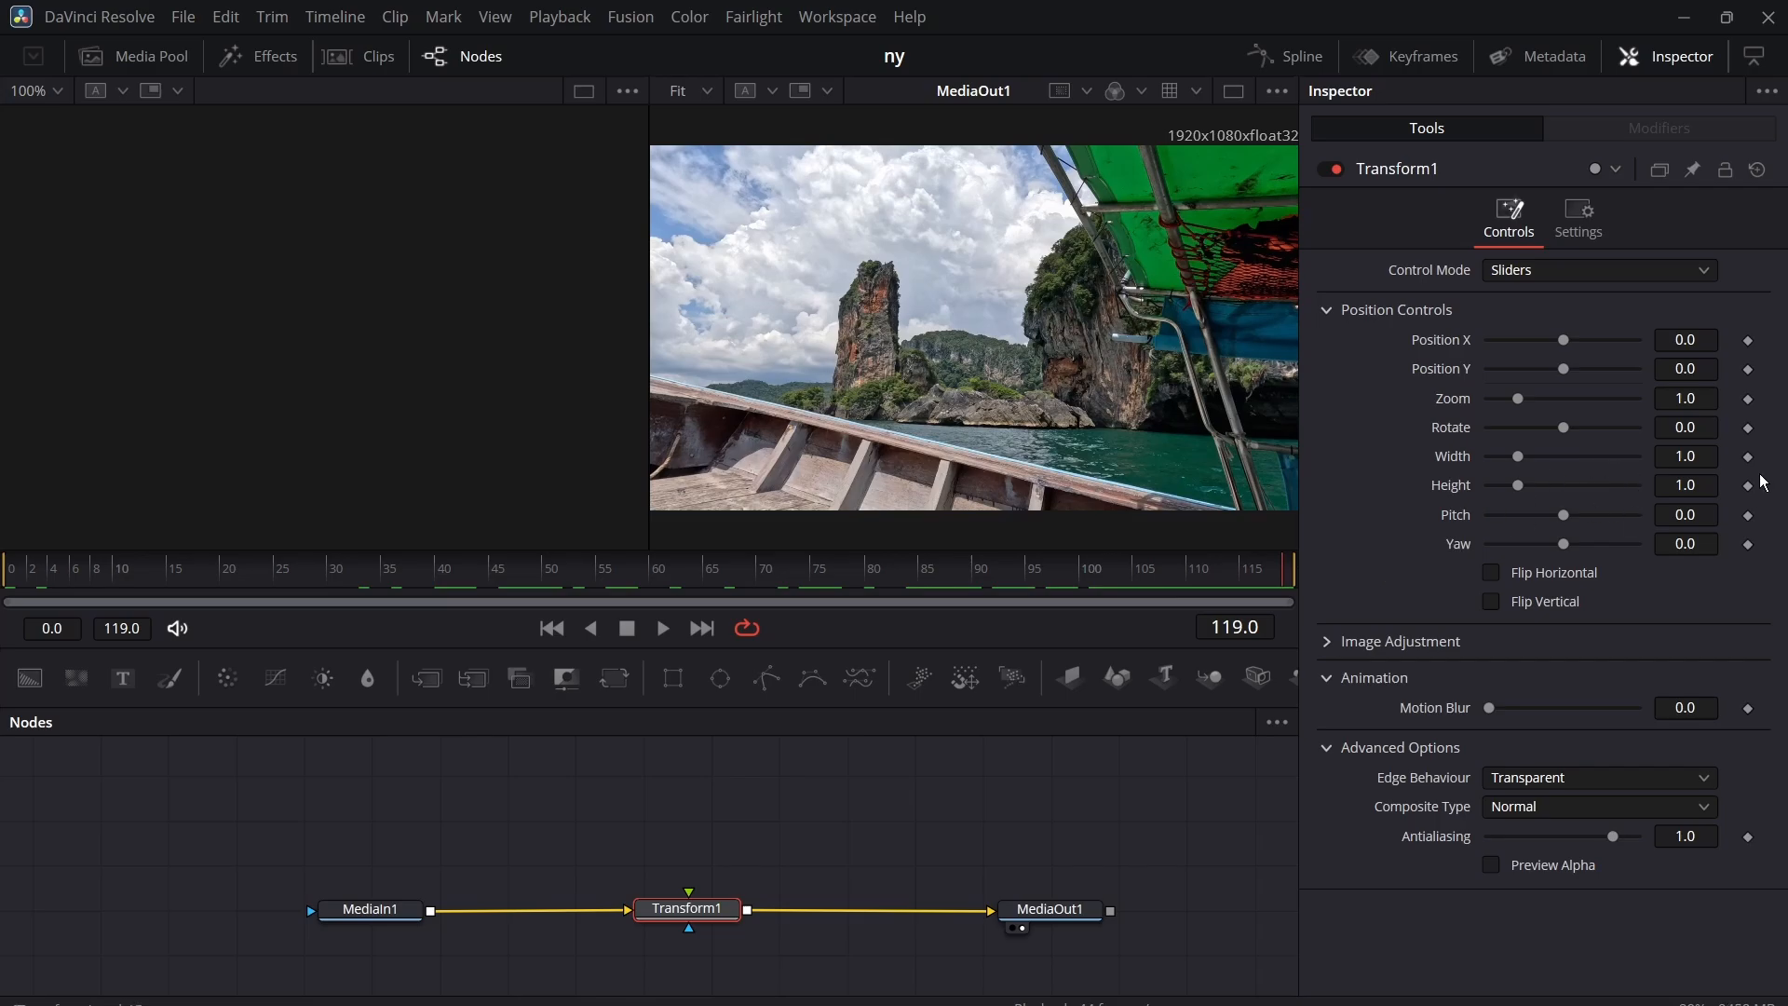
key(Left)
key(Left)
key(Left)
key(Left)
key(Left)
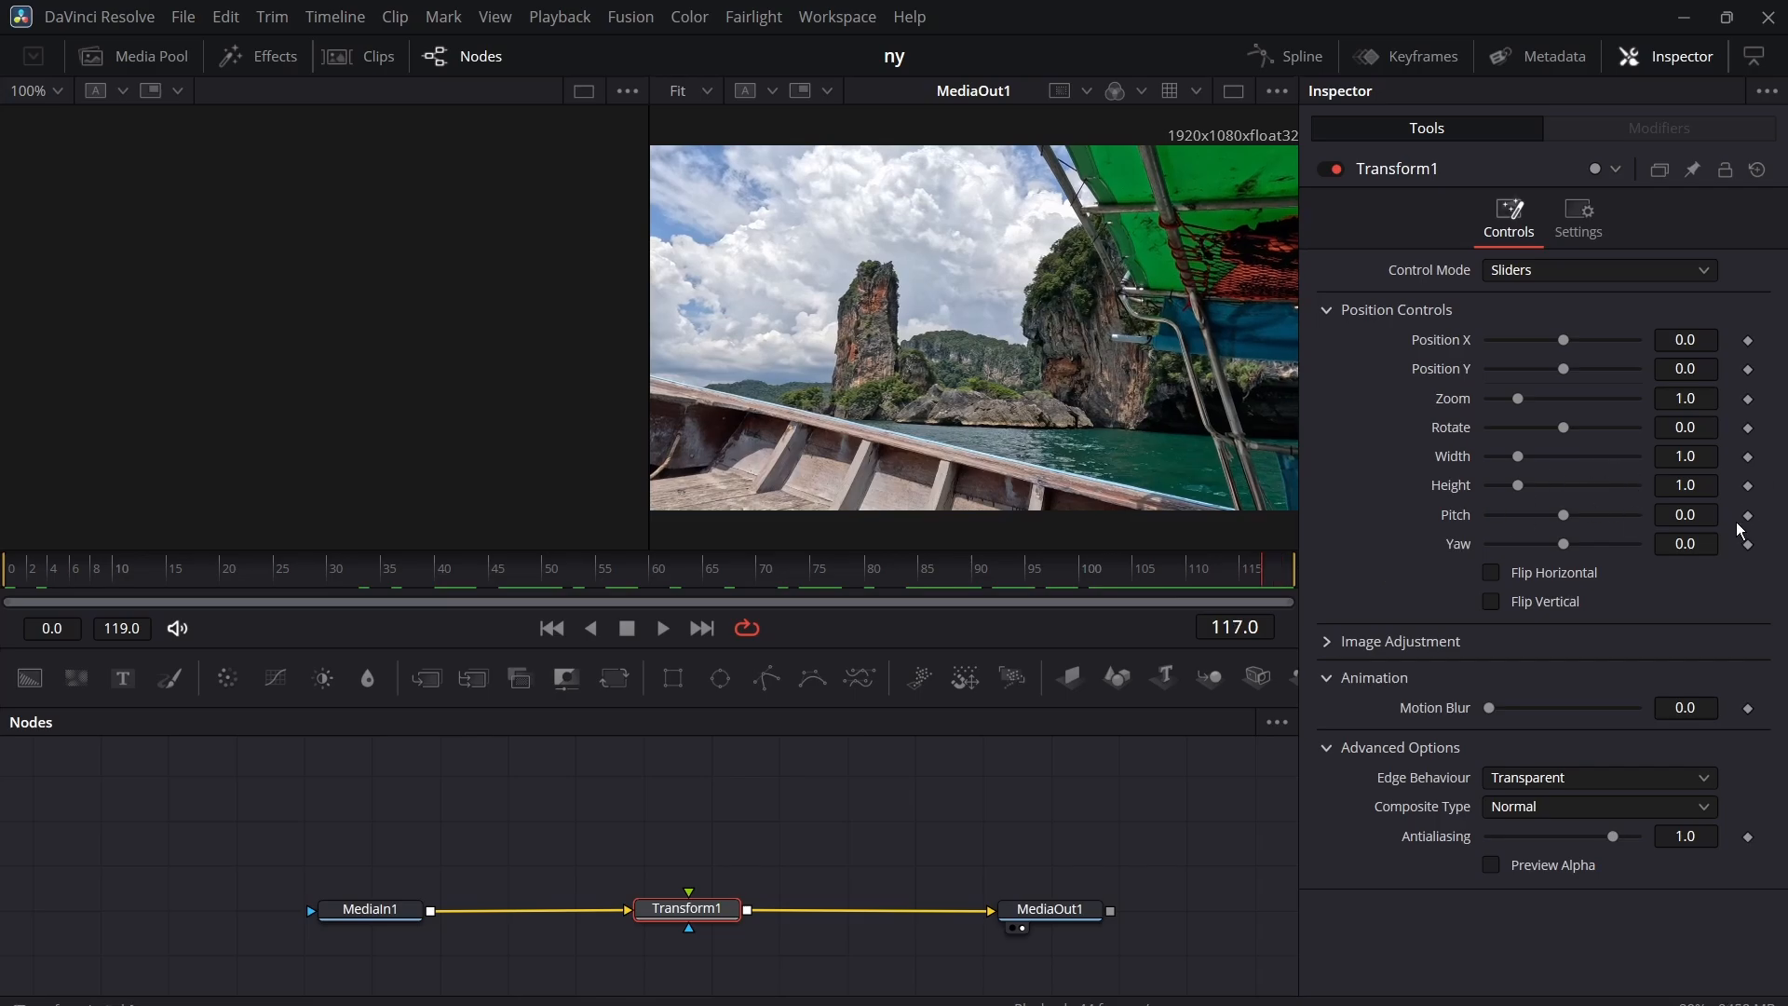
key(Left)
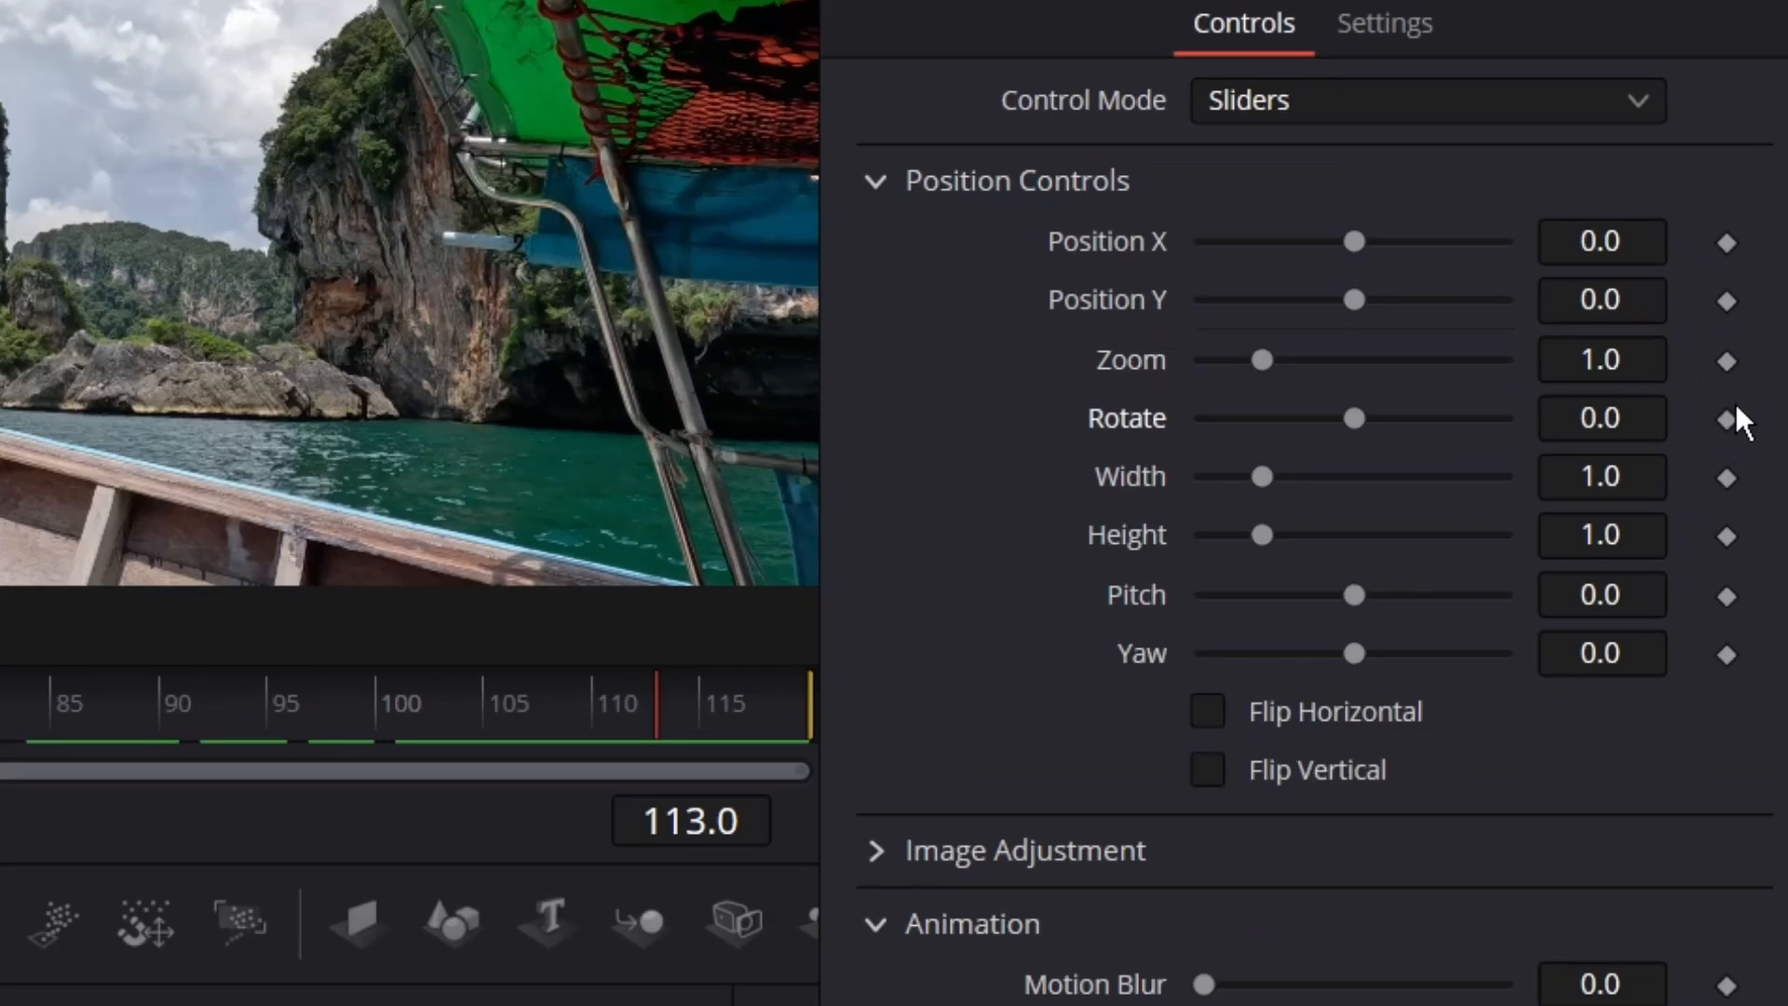
click(1729, 419)
click(1730, 362)
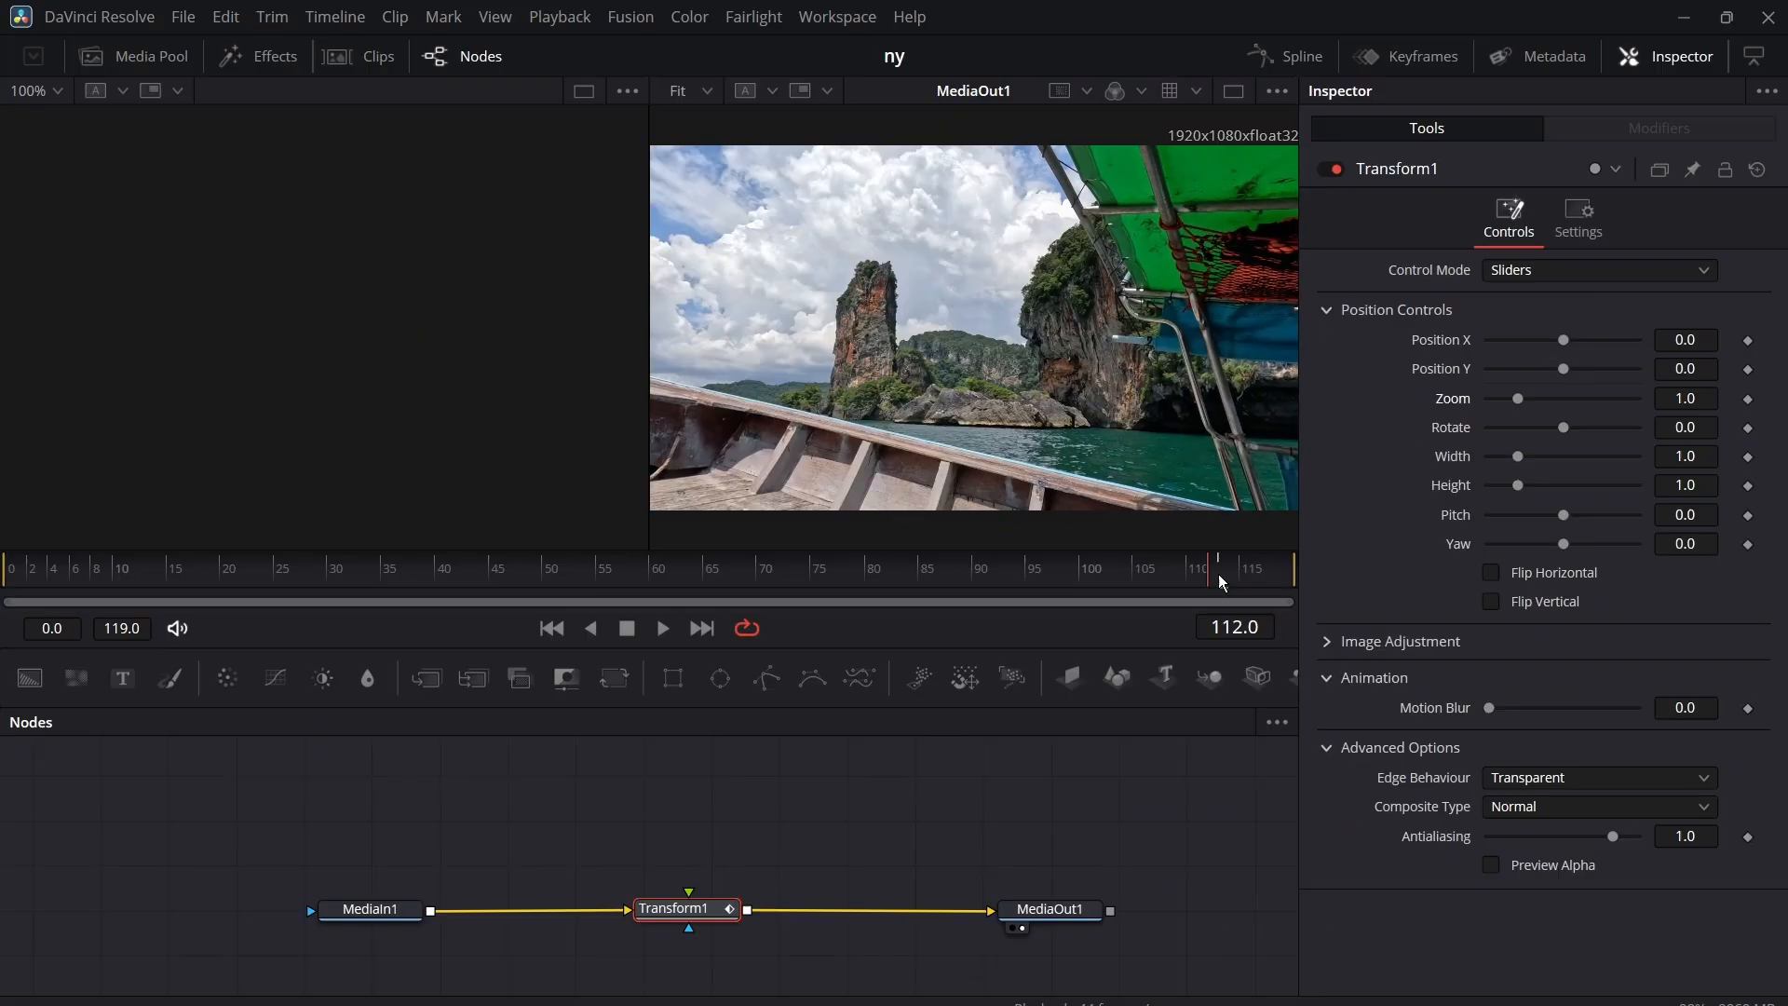
- Add Rotate and Zoom keyframes at frame 119, the clip's last frame, with Rotate set to -90
drag(656, 713, 868, 732)
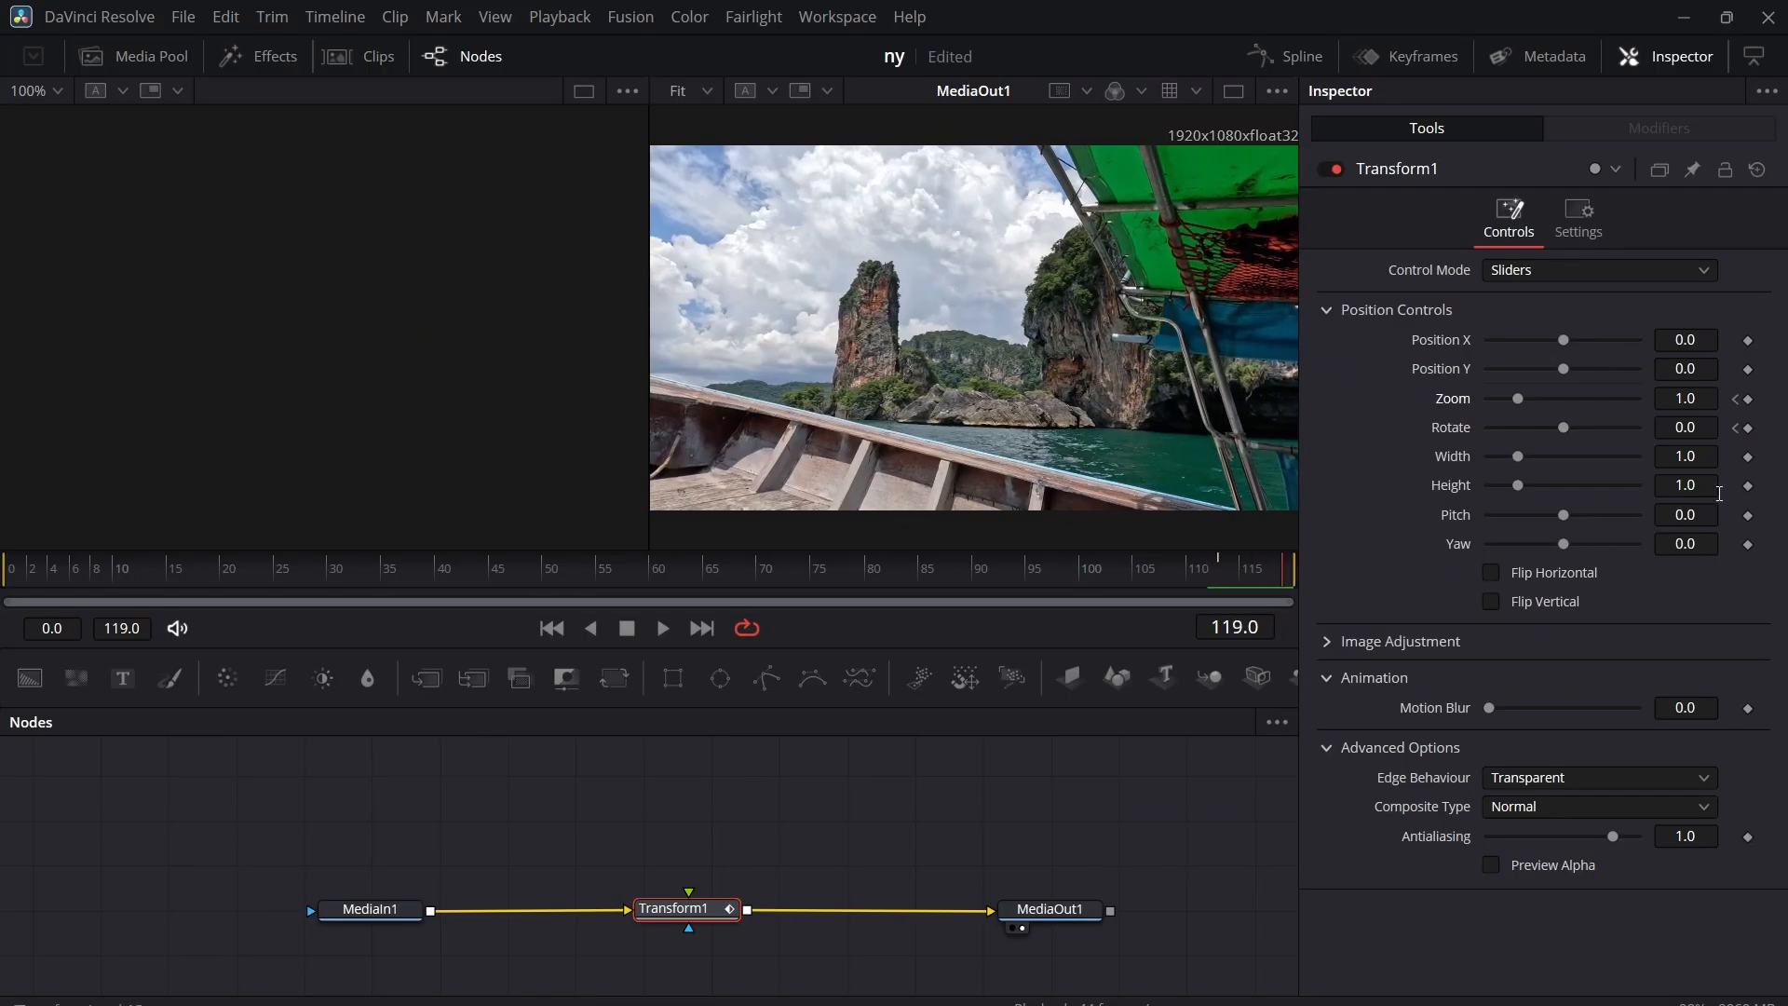
click(1749, 427)
click(1749, 399)
click(1707, 433)
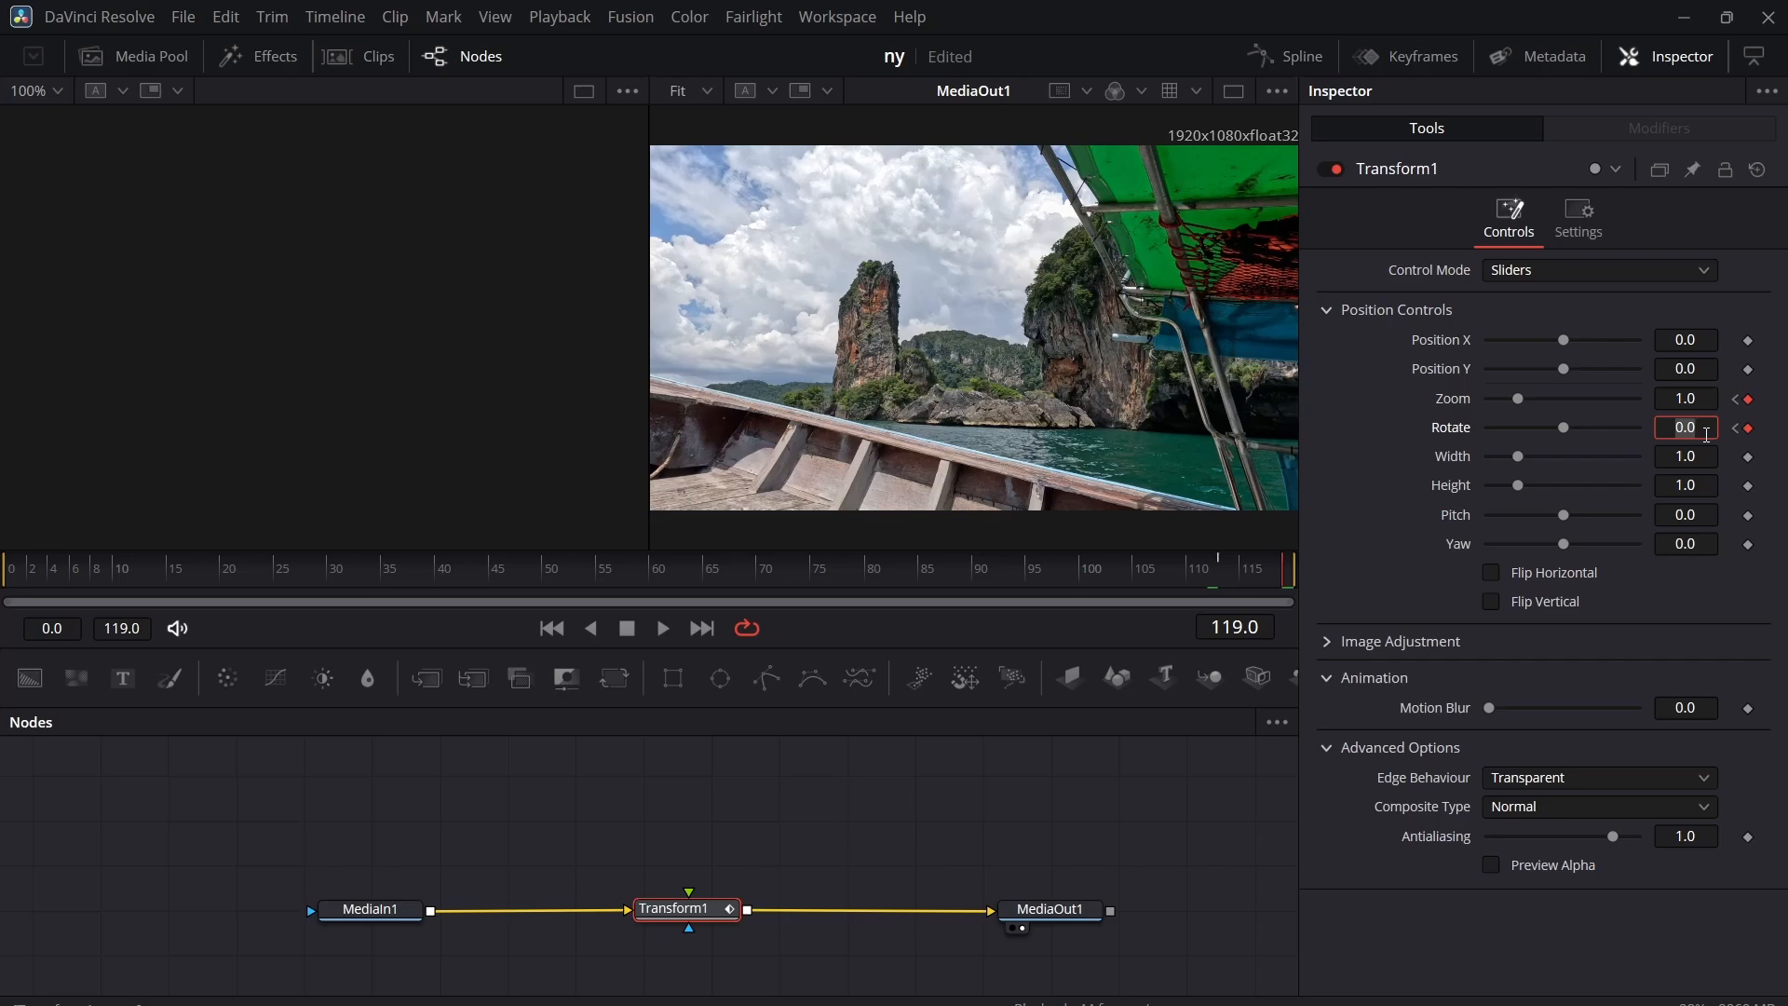
text(-90)
key(Tab)
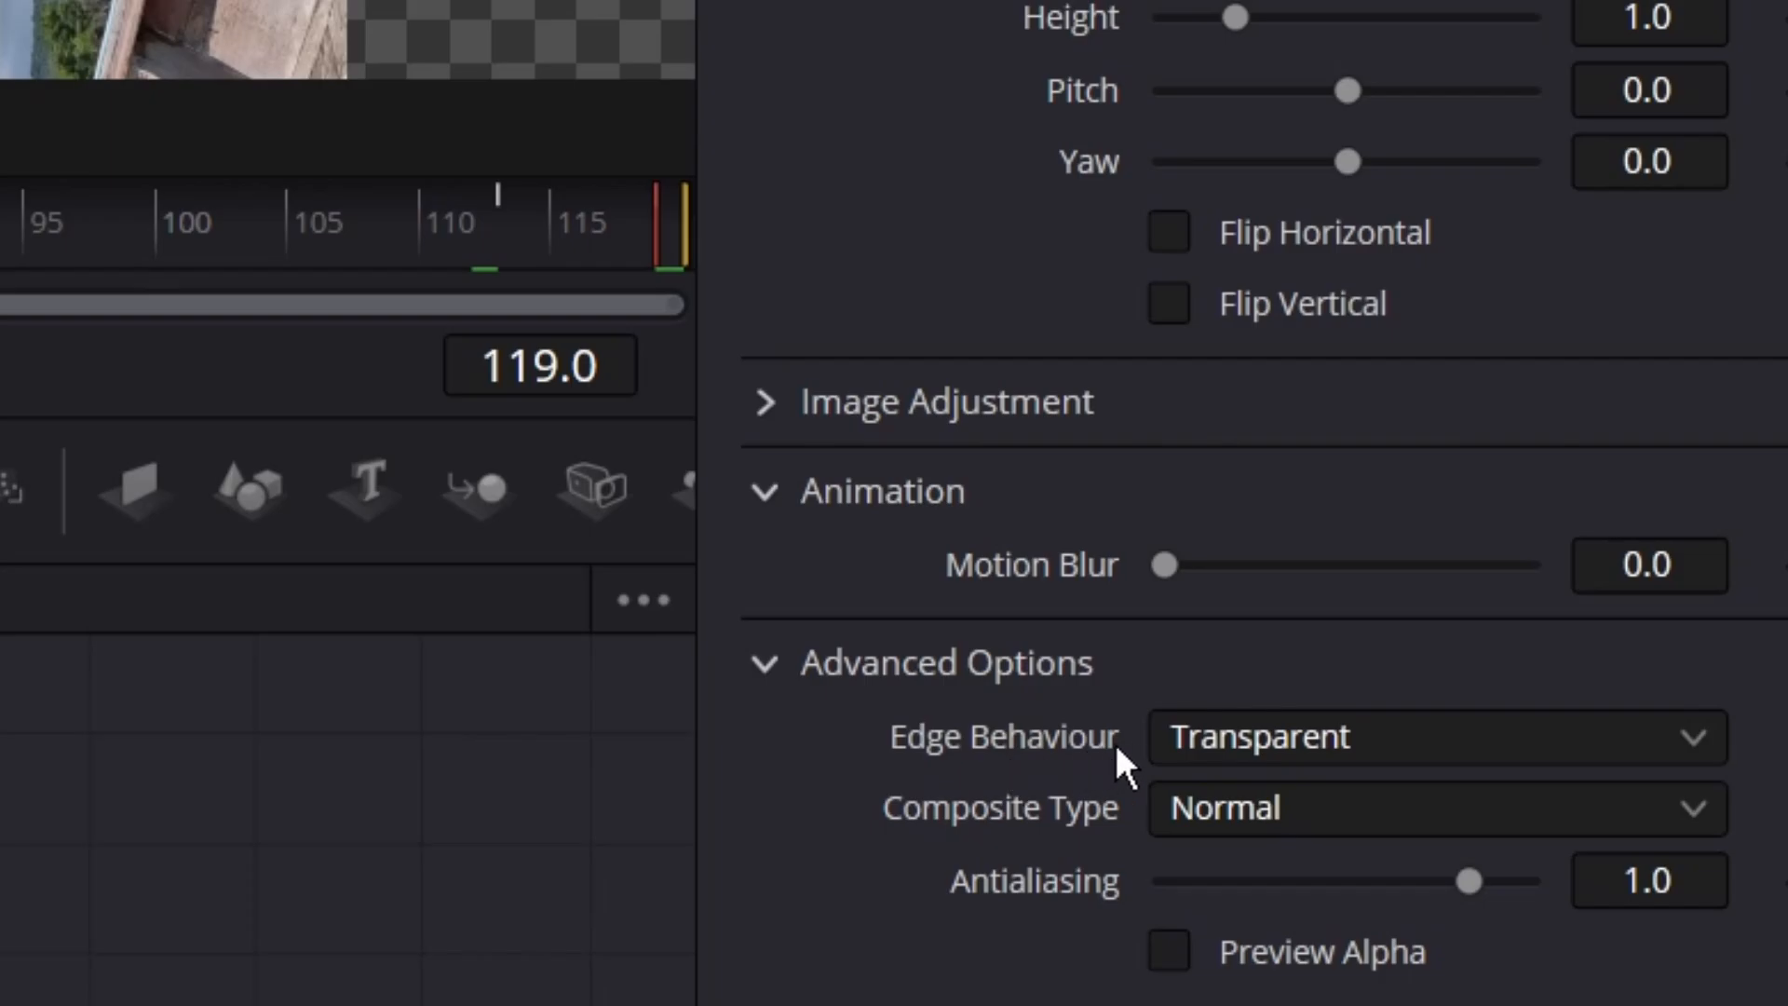
- Set the Transform's edge behaviour to Reflect and its Zoom keyframe at frame 113 to 1.3
click(1248, 773)
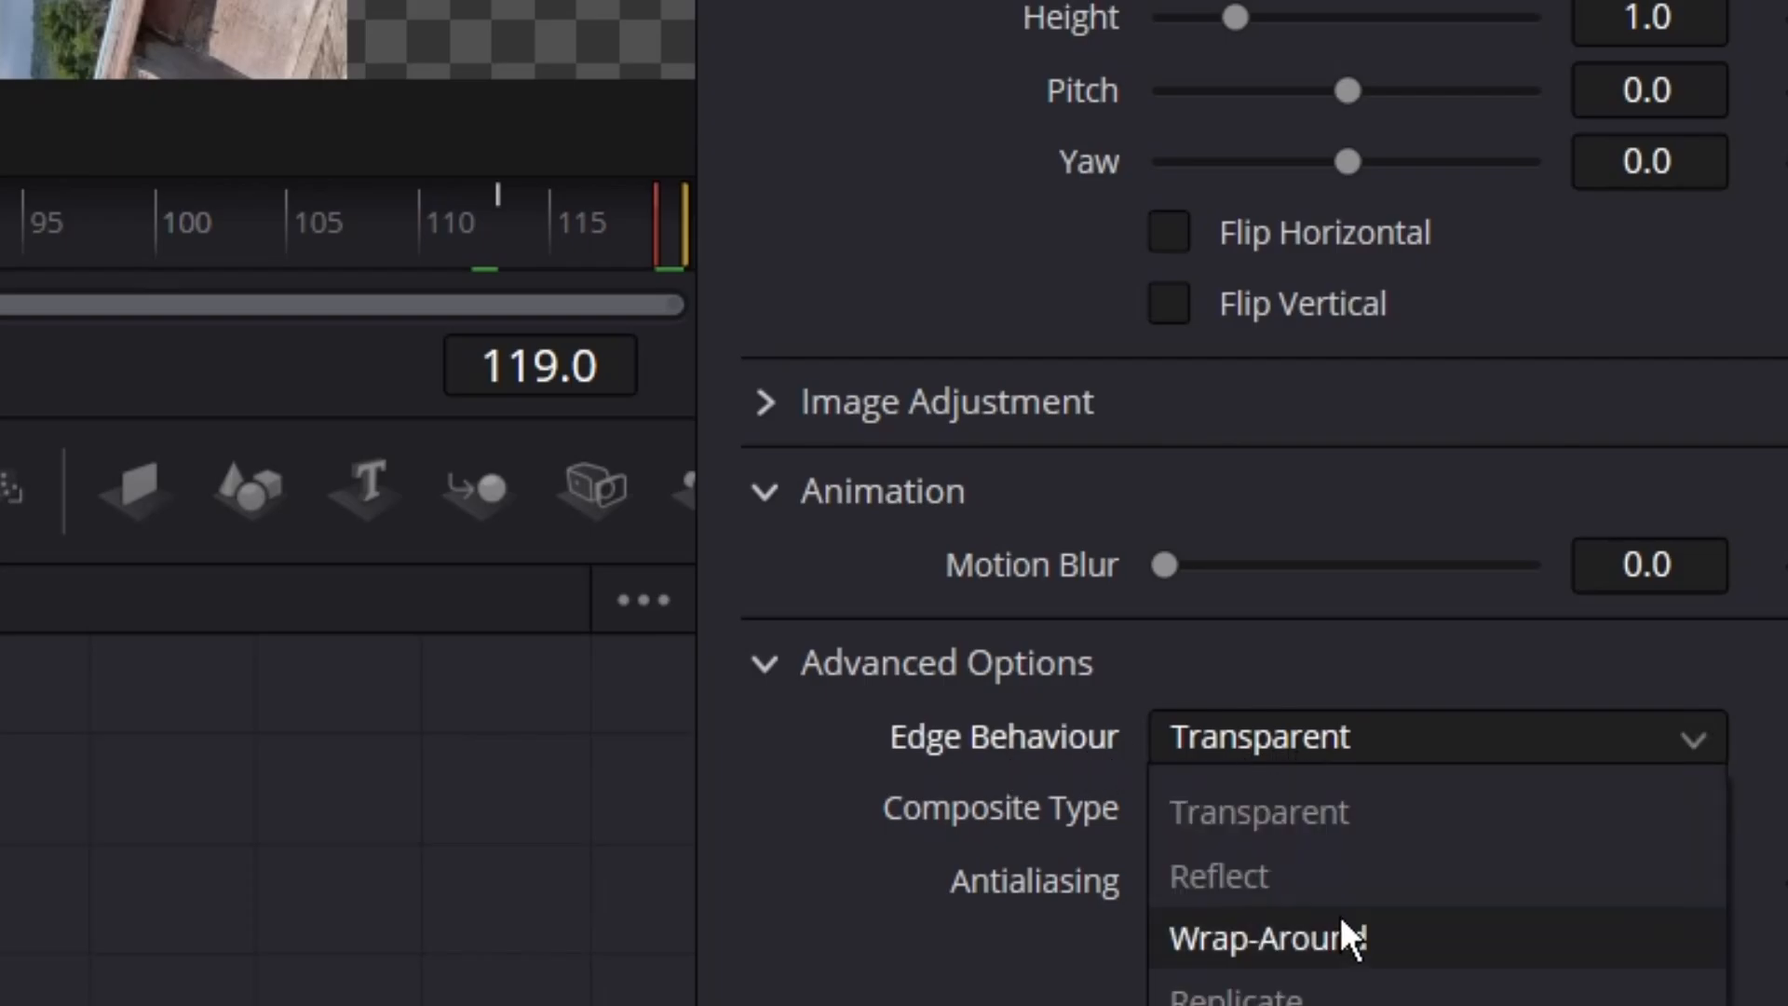
click(1337, 881)
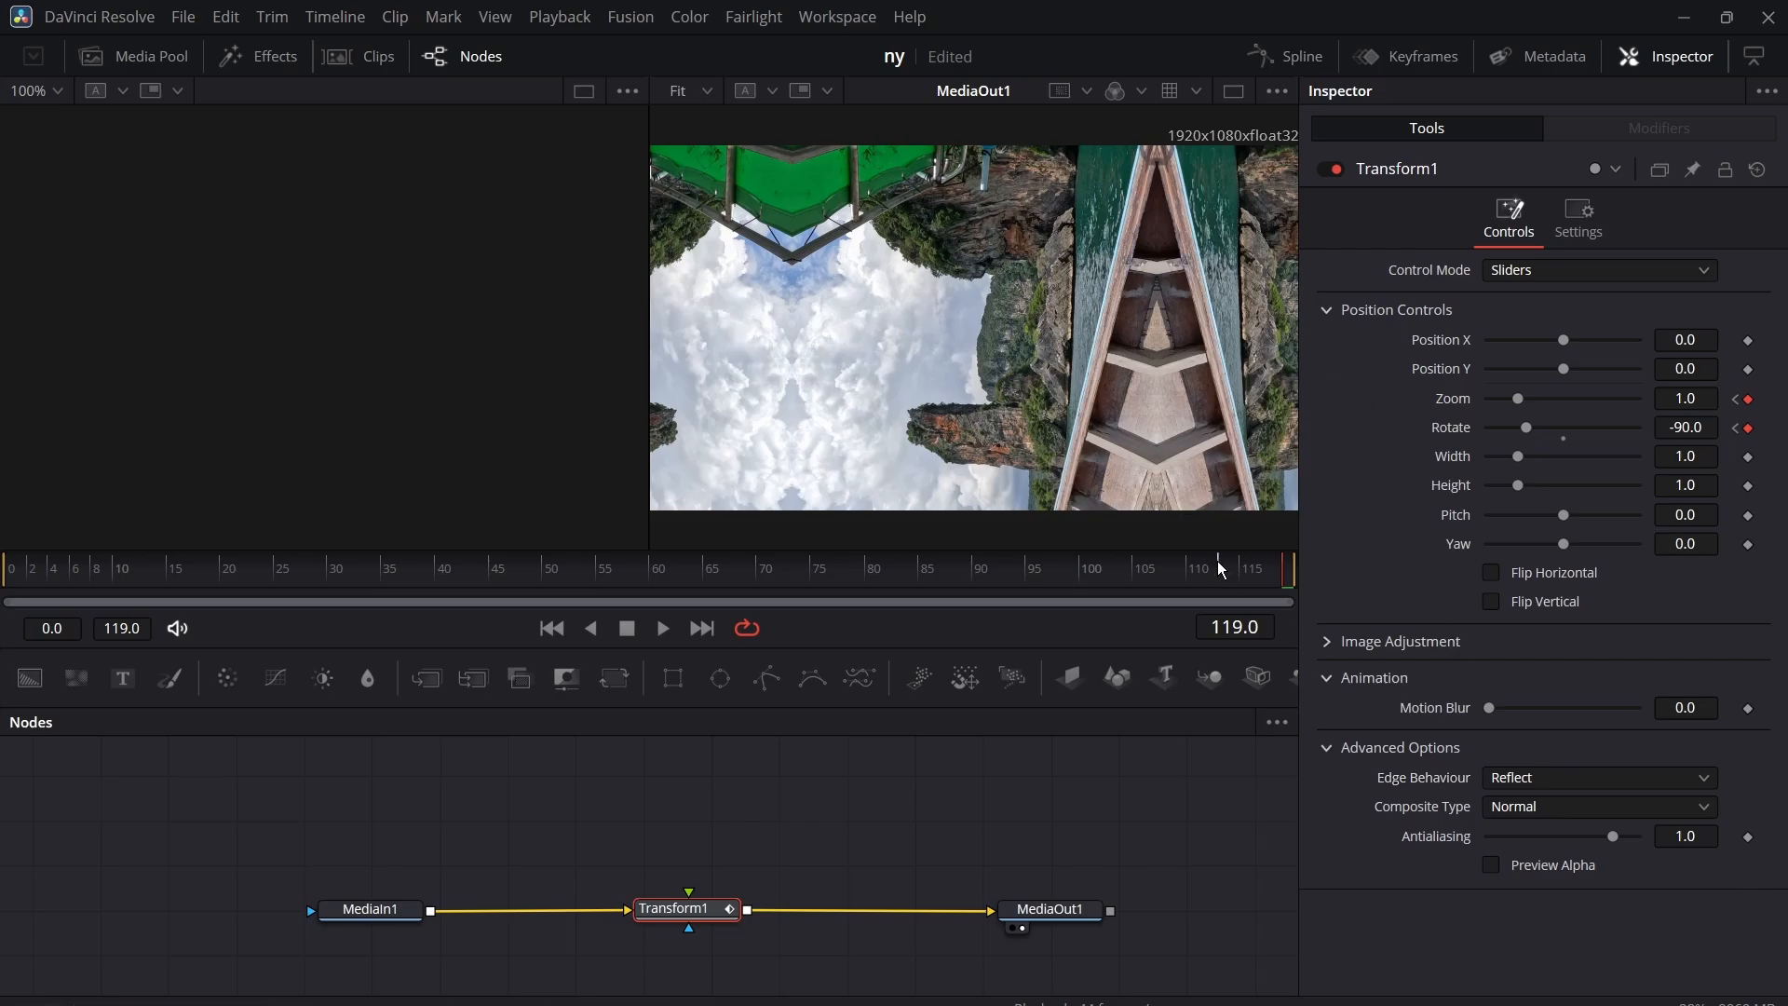
drag(1218, 570, 1228, 573)
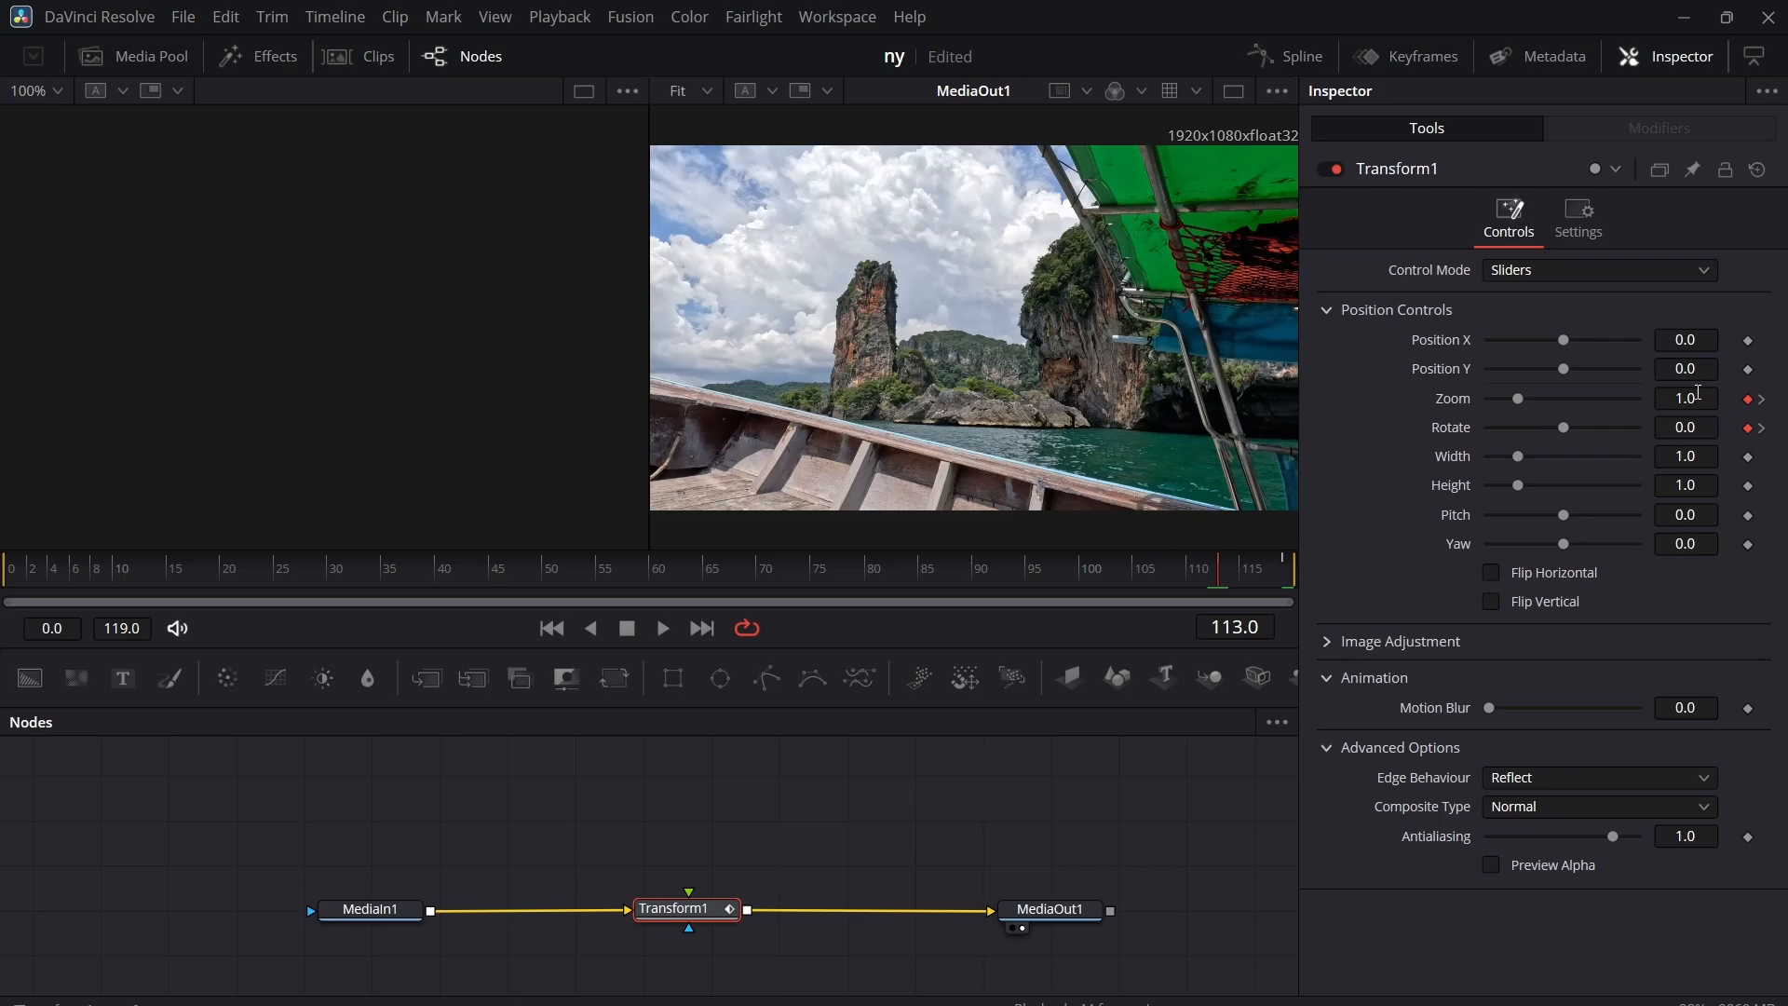
click(1698, 392)
text(3)
key(Tab)
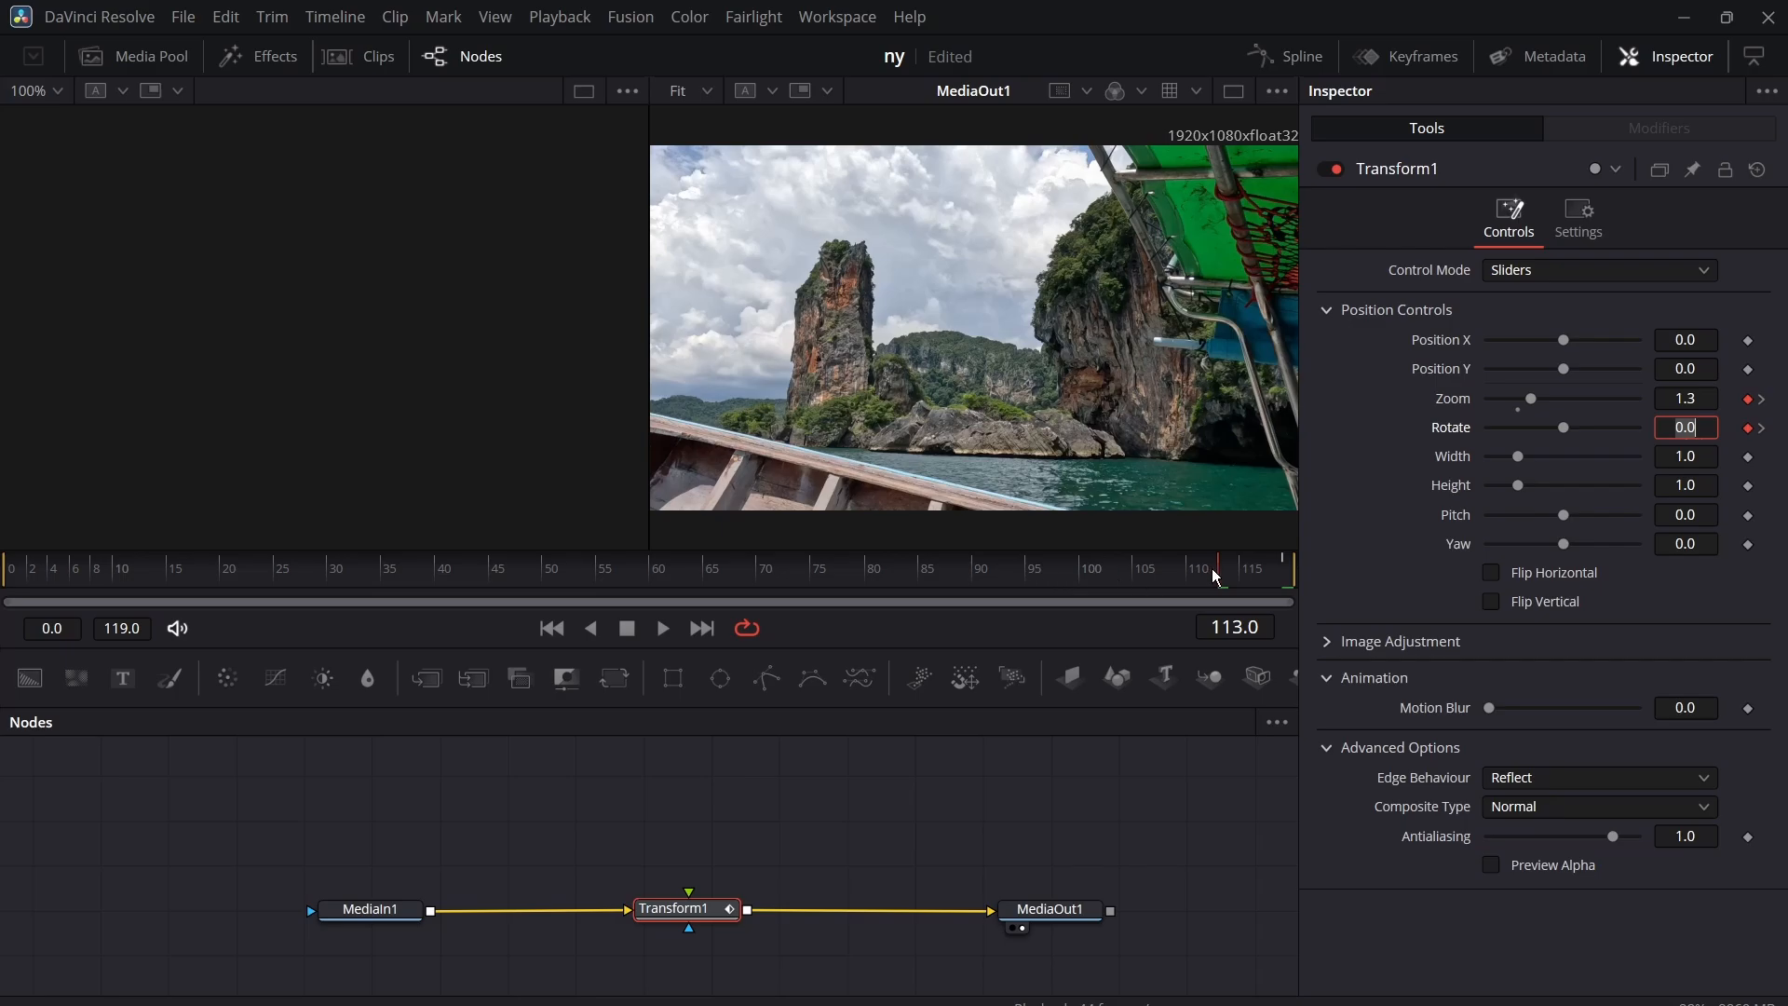
mouse_move(1222, 570)
mouse_down()
mouse_move(1300, 574)
mouse_move(1216, 574)
mouse_up()
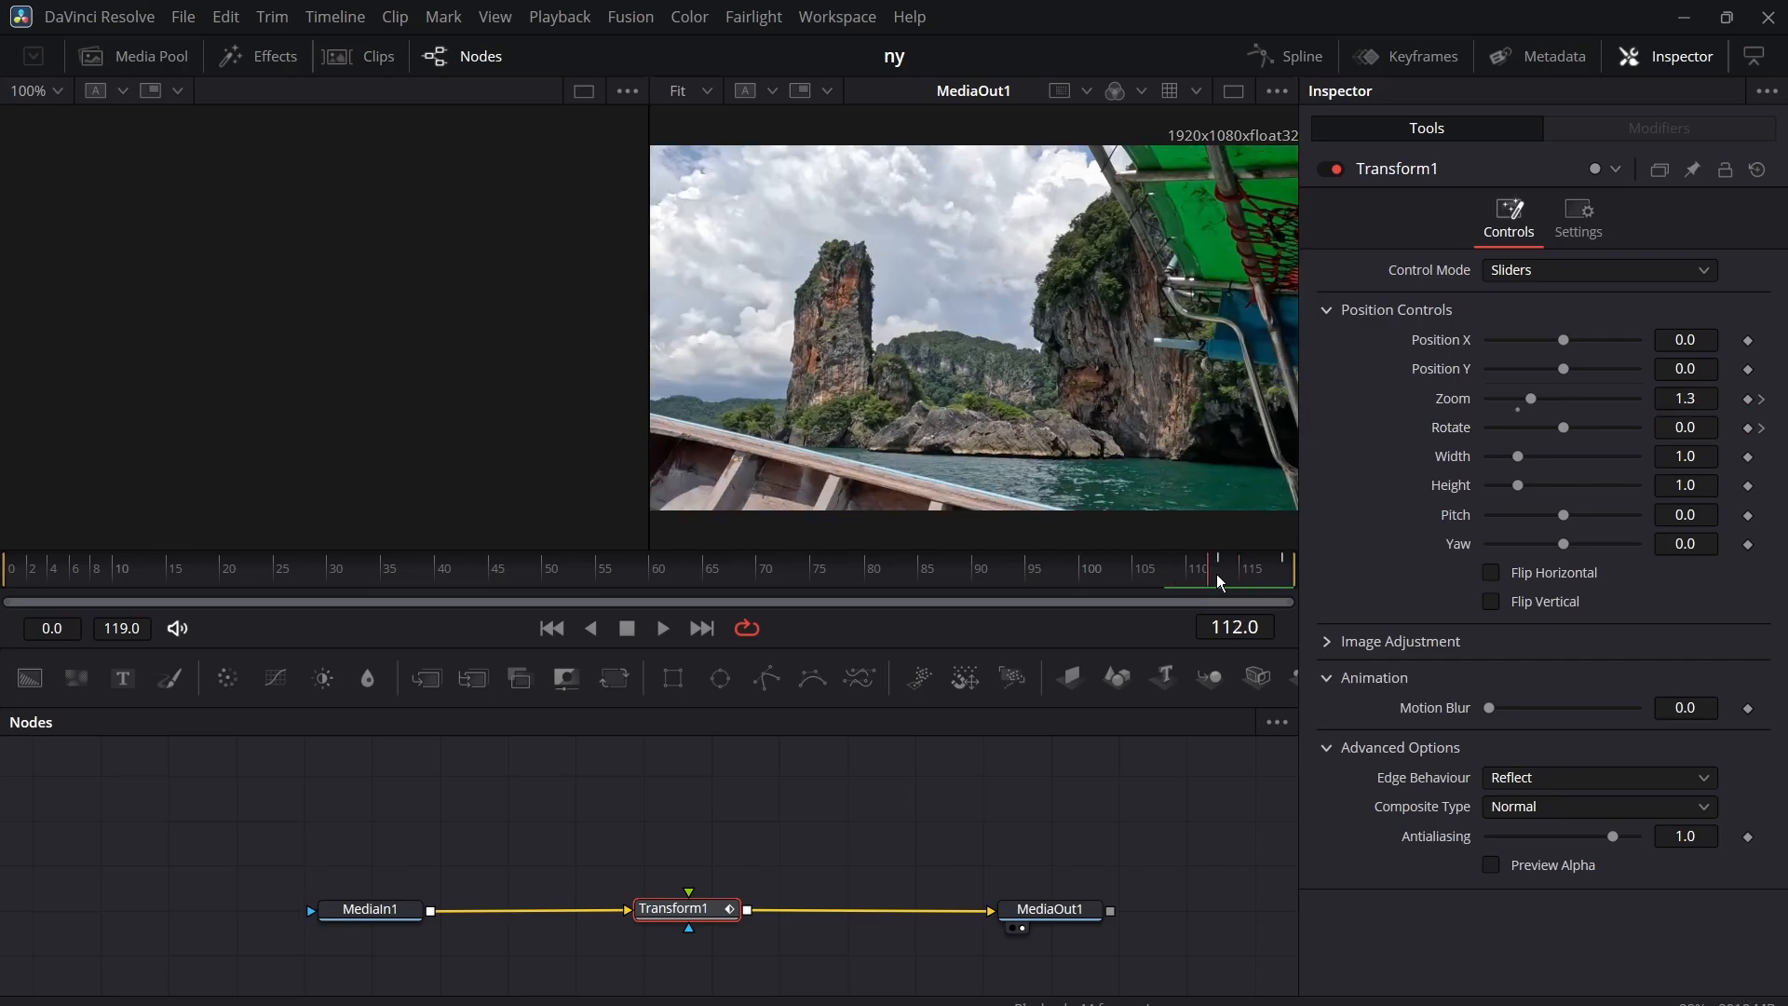
- Open an enlarged Spline editor and show Transform1's Zoom and Rotate curves fitted to the view
click(1302, 58)
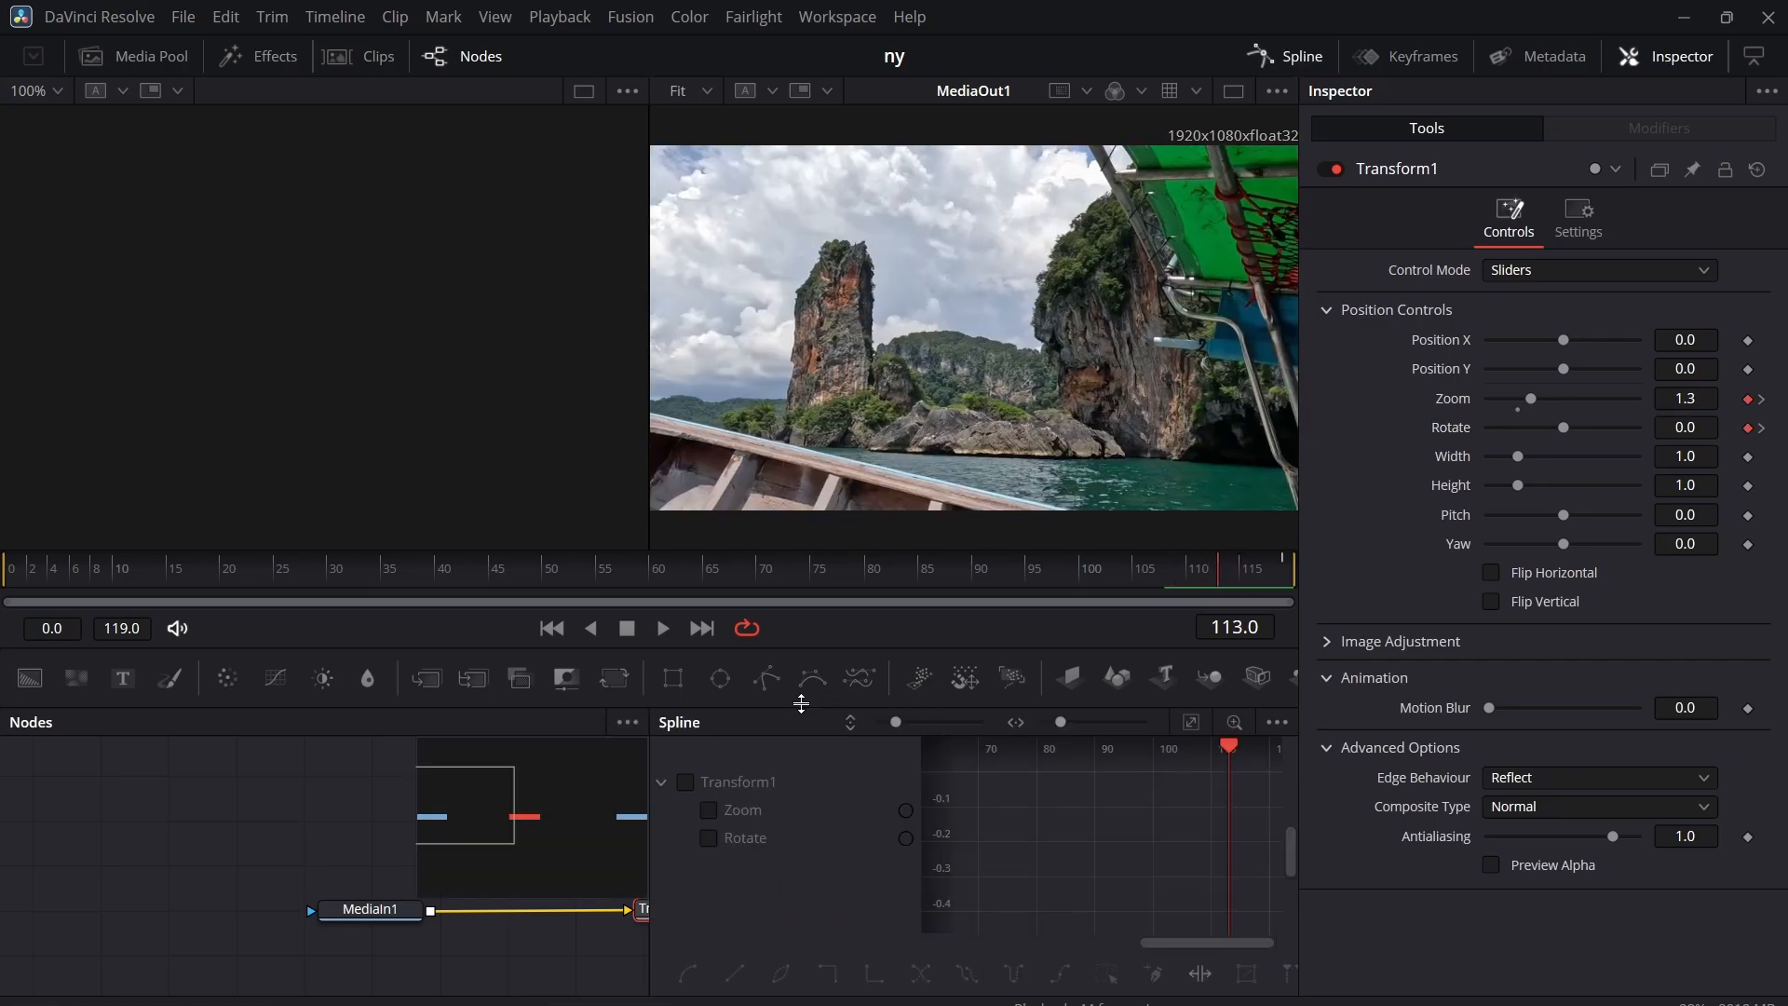
drag(805, 705, 808, 300)
drag(654, 579, 47, 580)
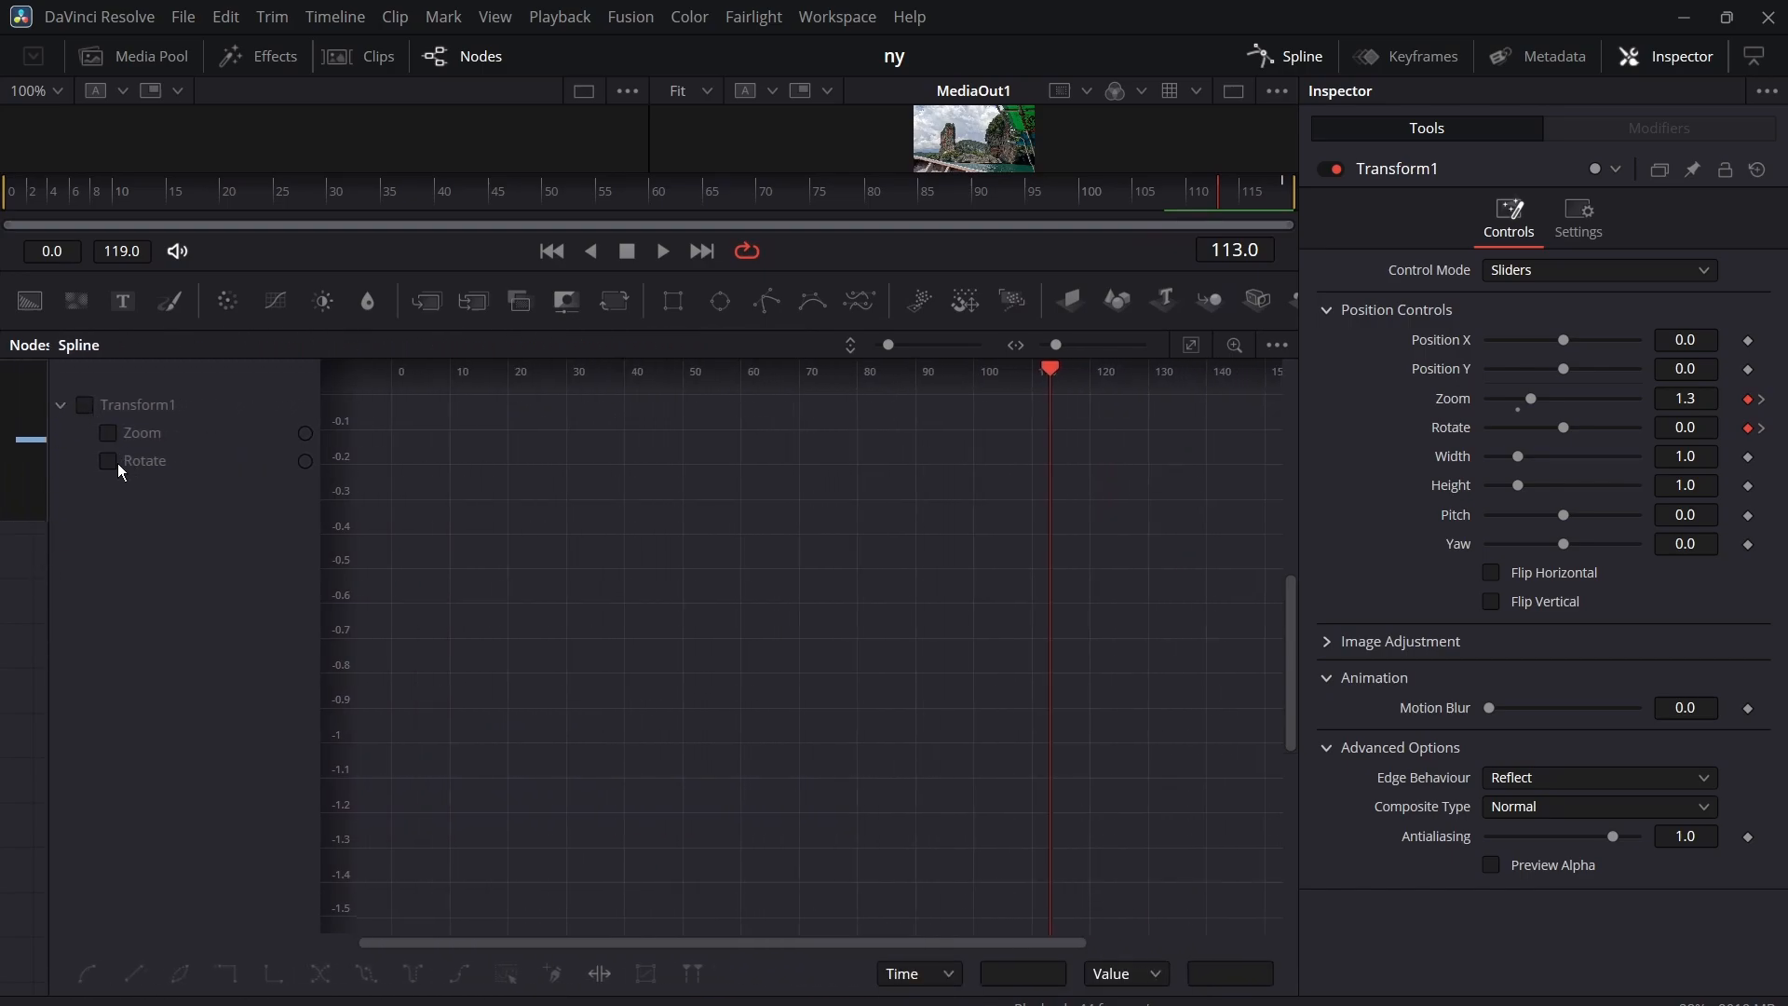
click(85, 405)
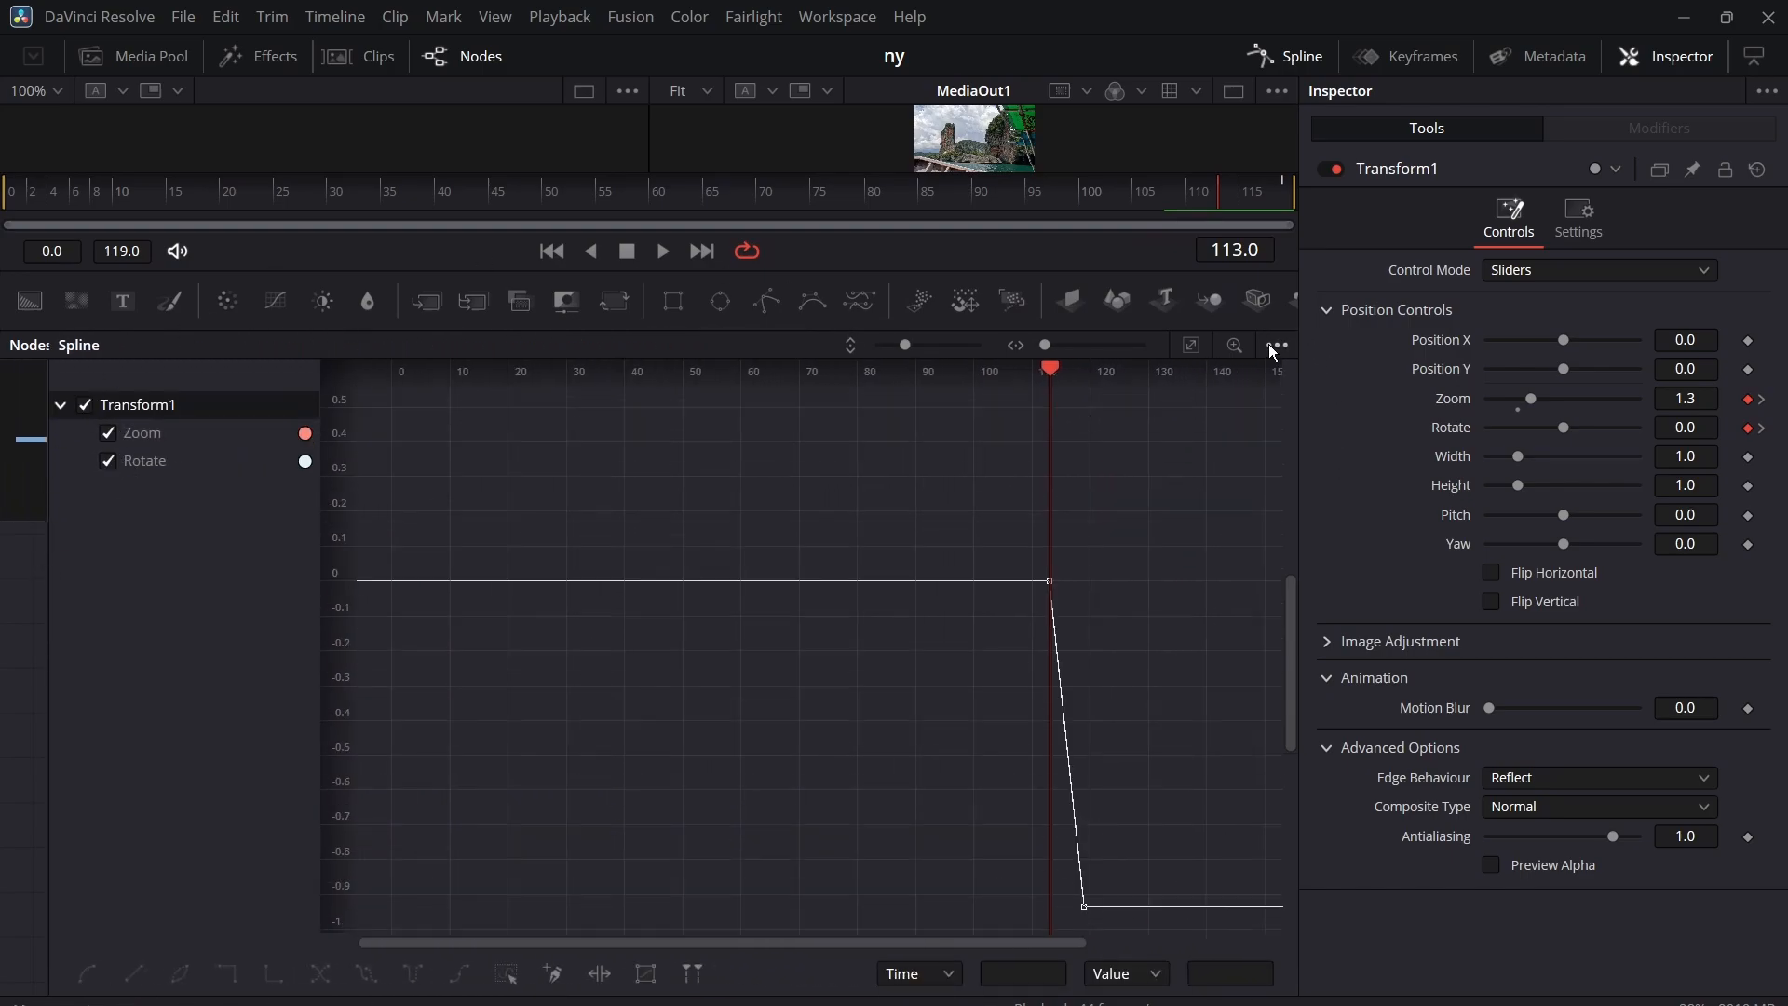
click(1193, 347)
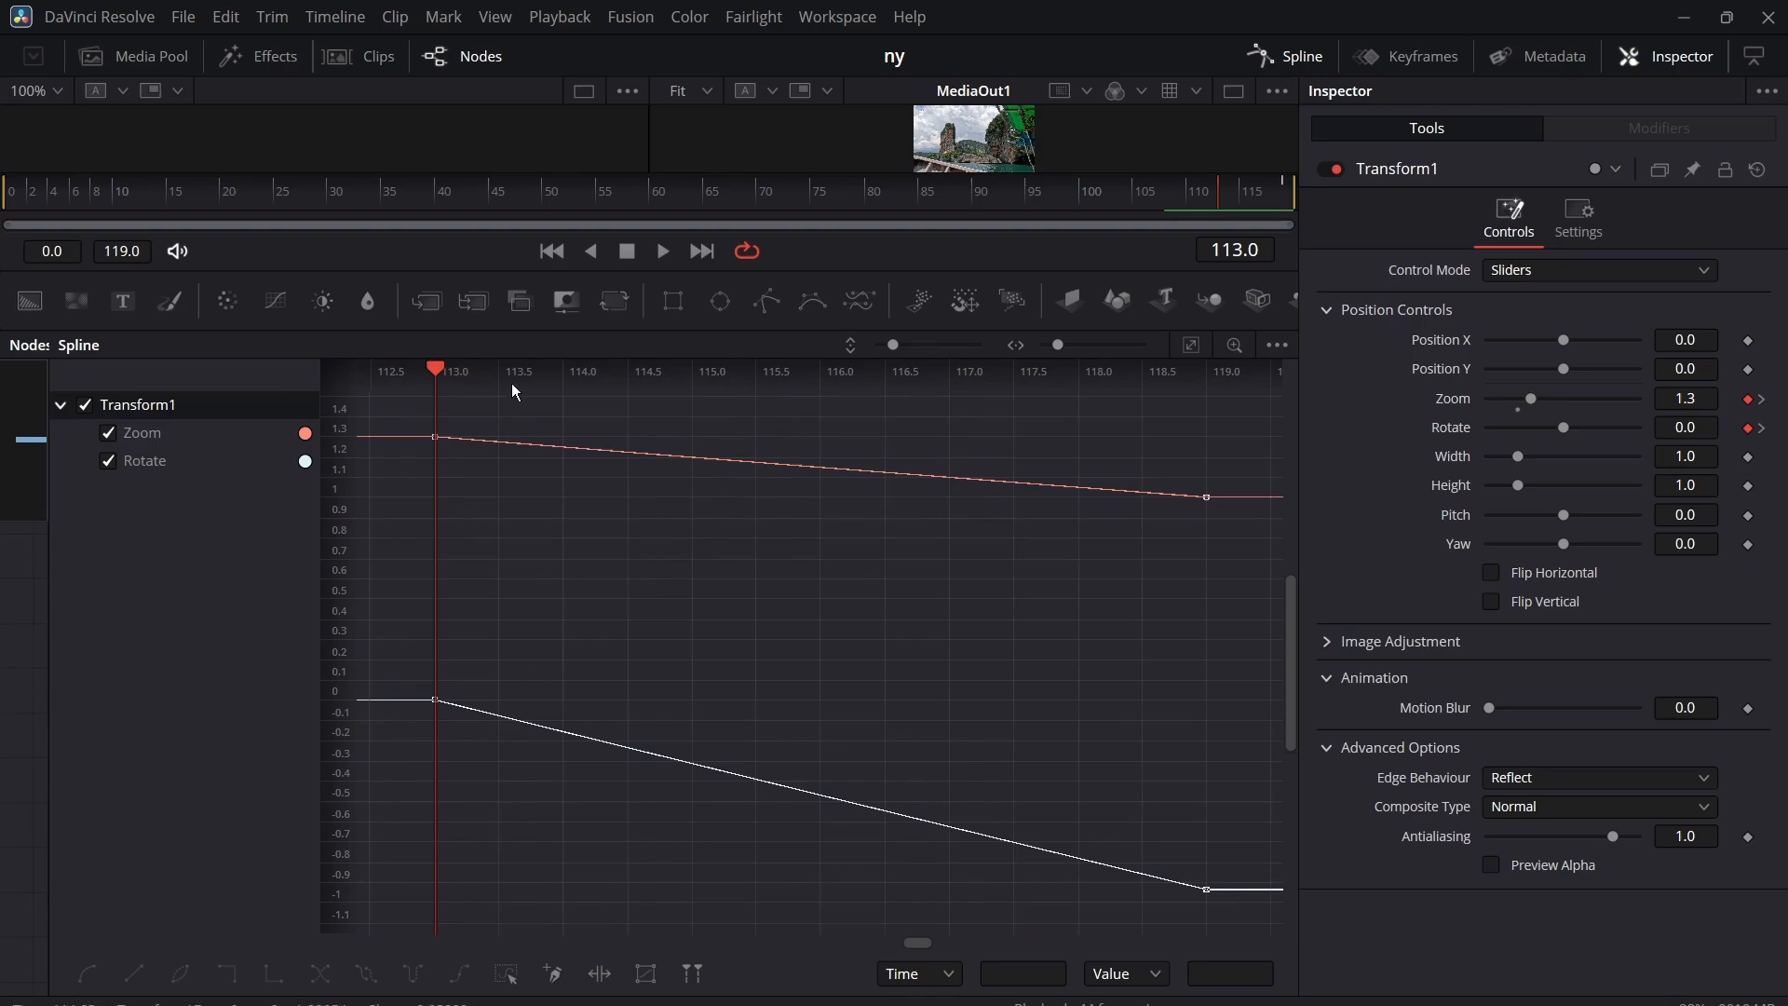
- Deactivate the Zoom curve and smooth the Rotate curve between its two keyframes
drag(412, 391, 1246, 647)
click(108, 433)
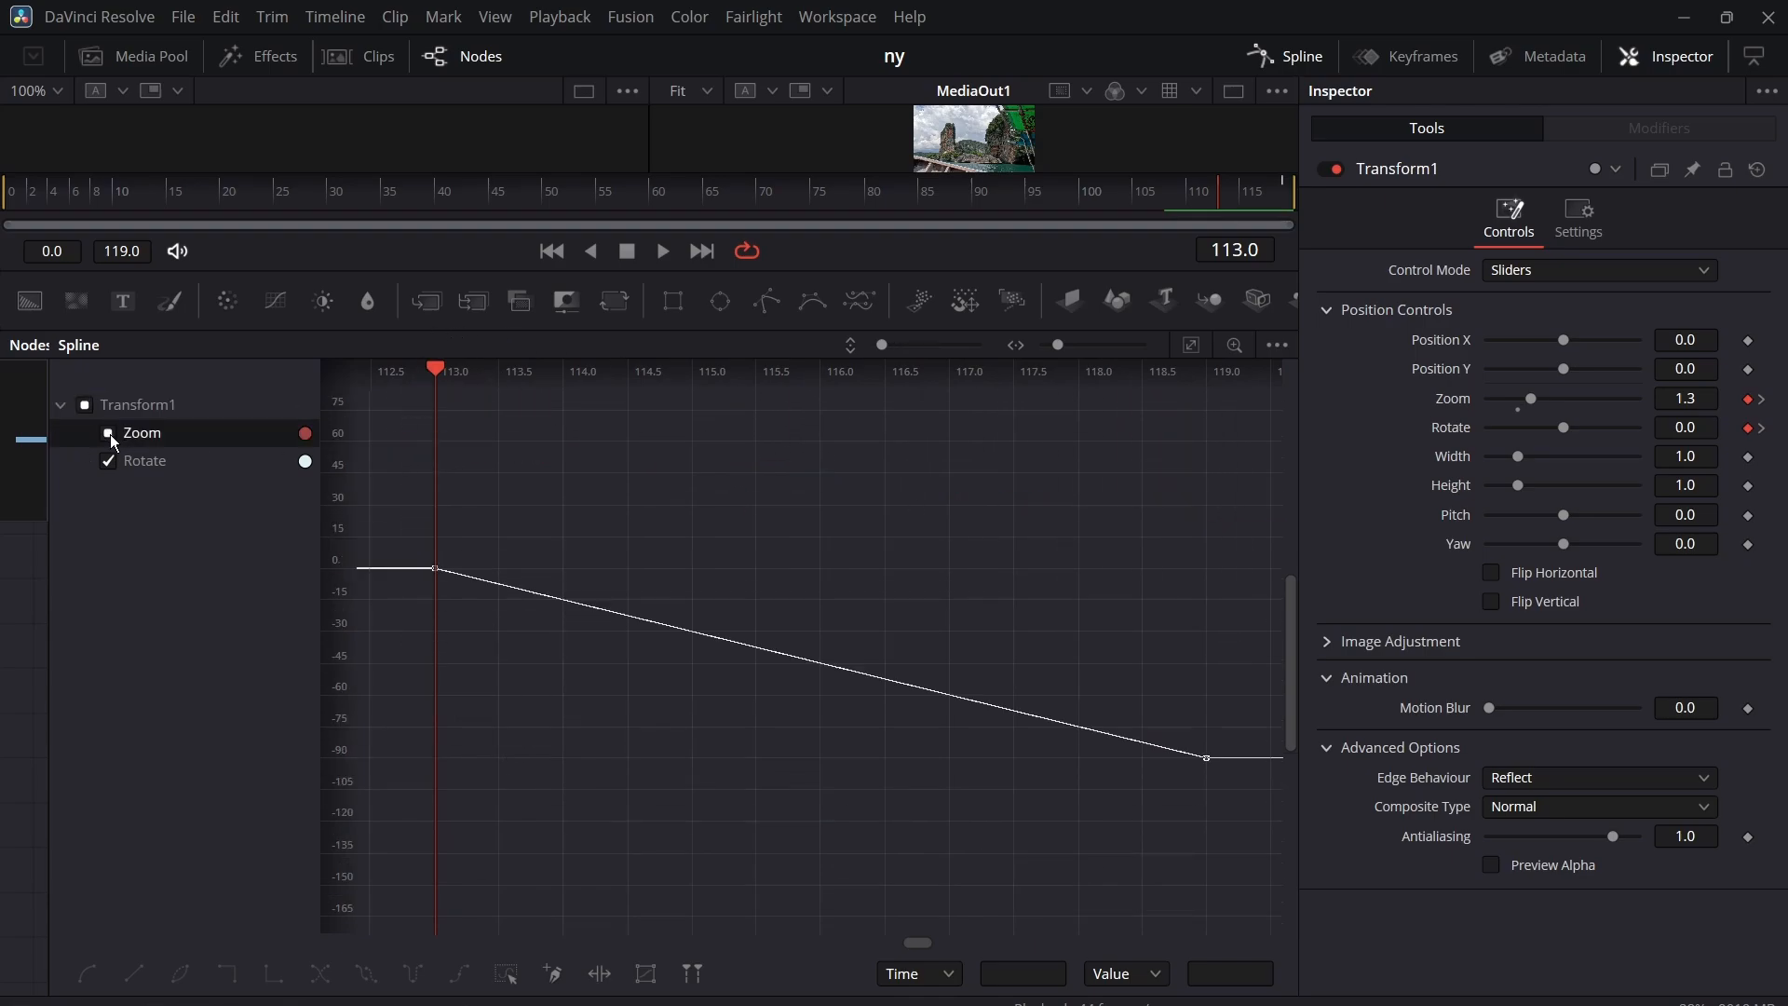
drag(431, 521, 1243, 843)
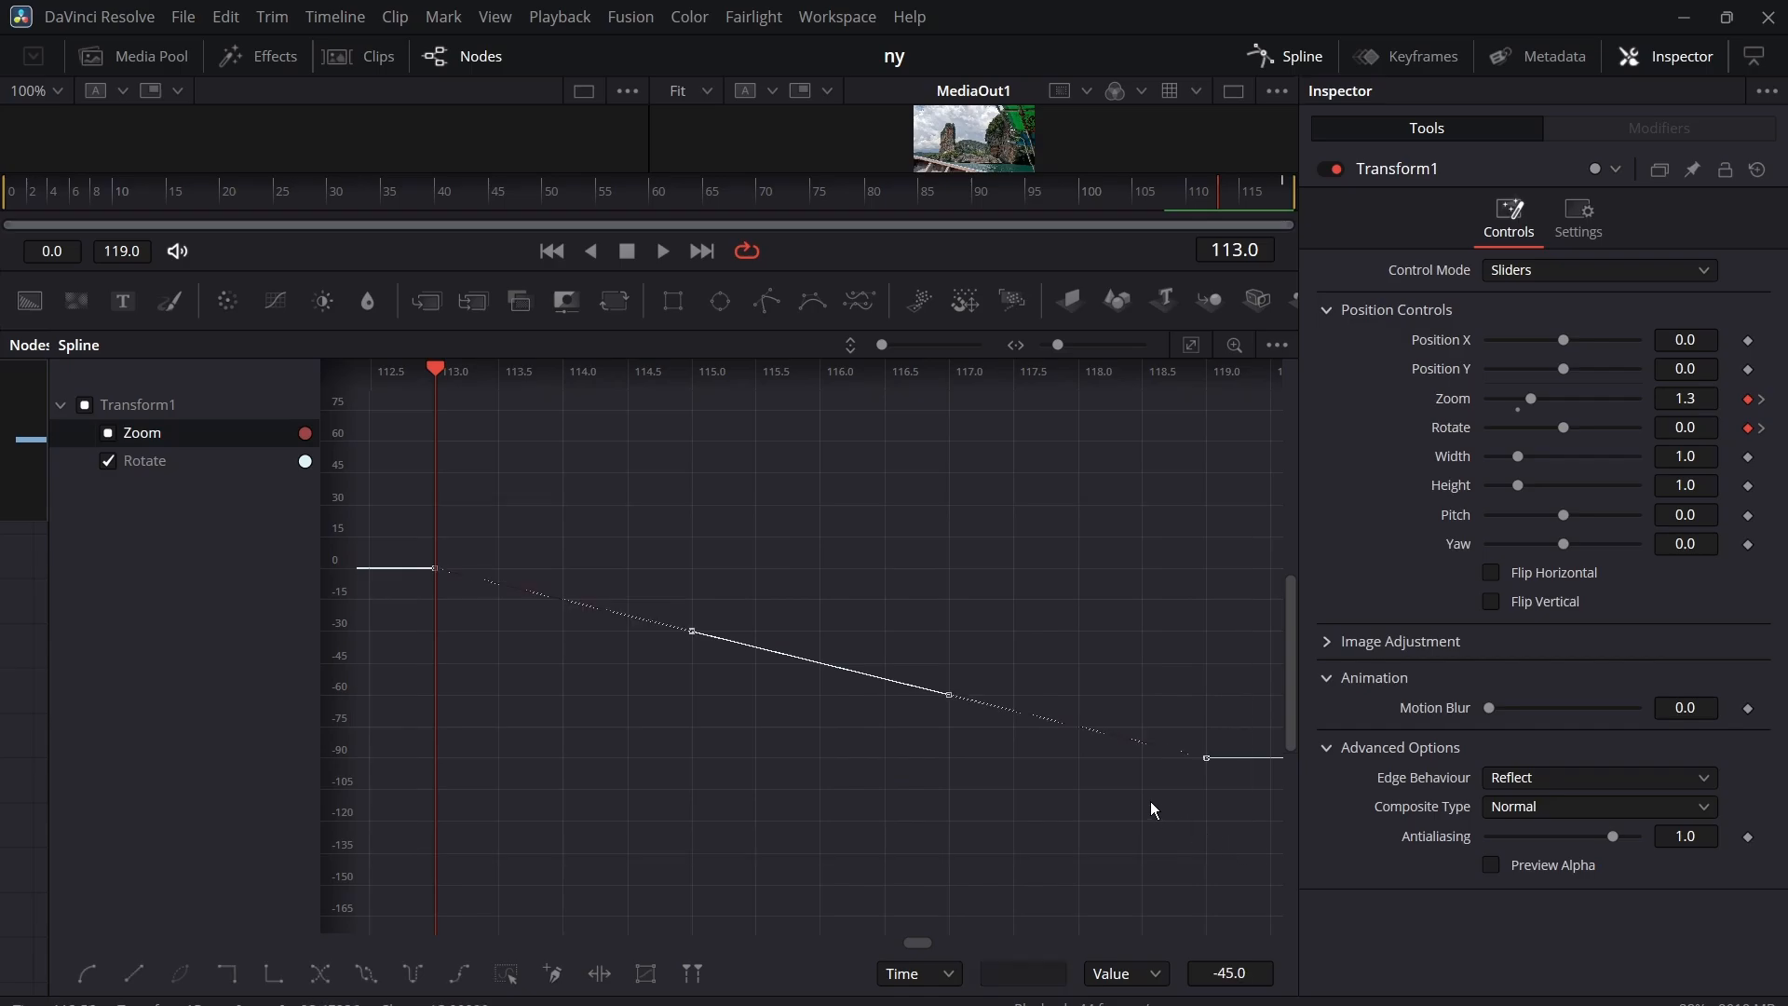
key(s)
key(s)
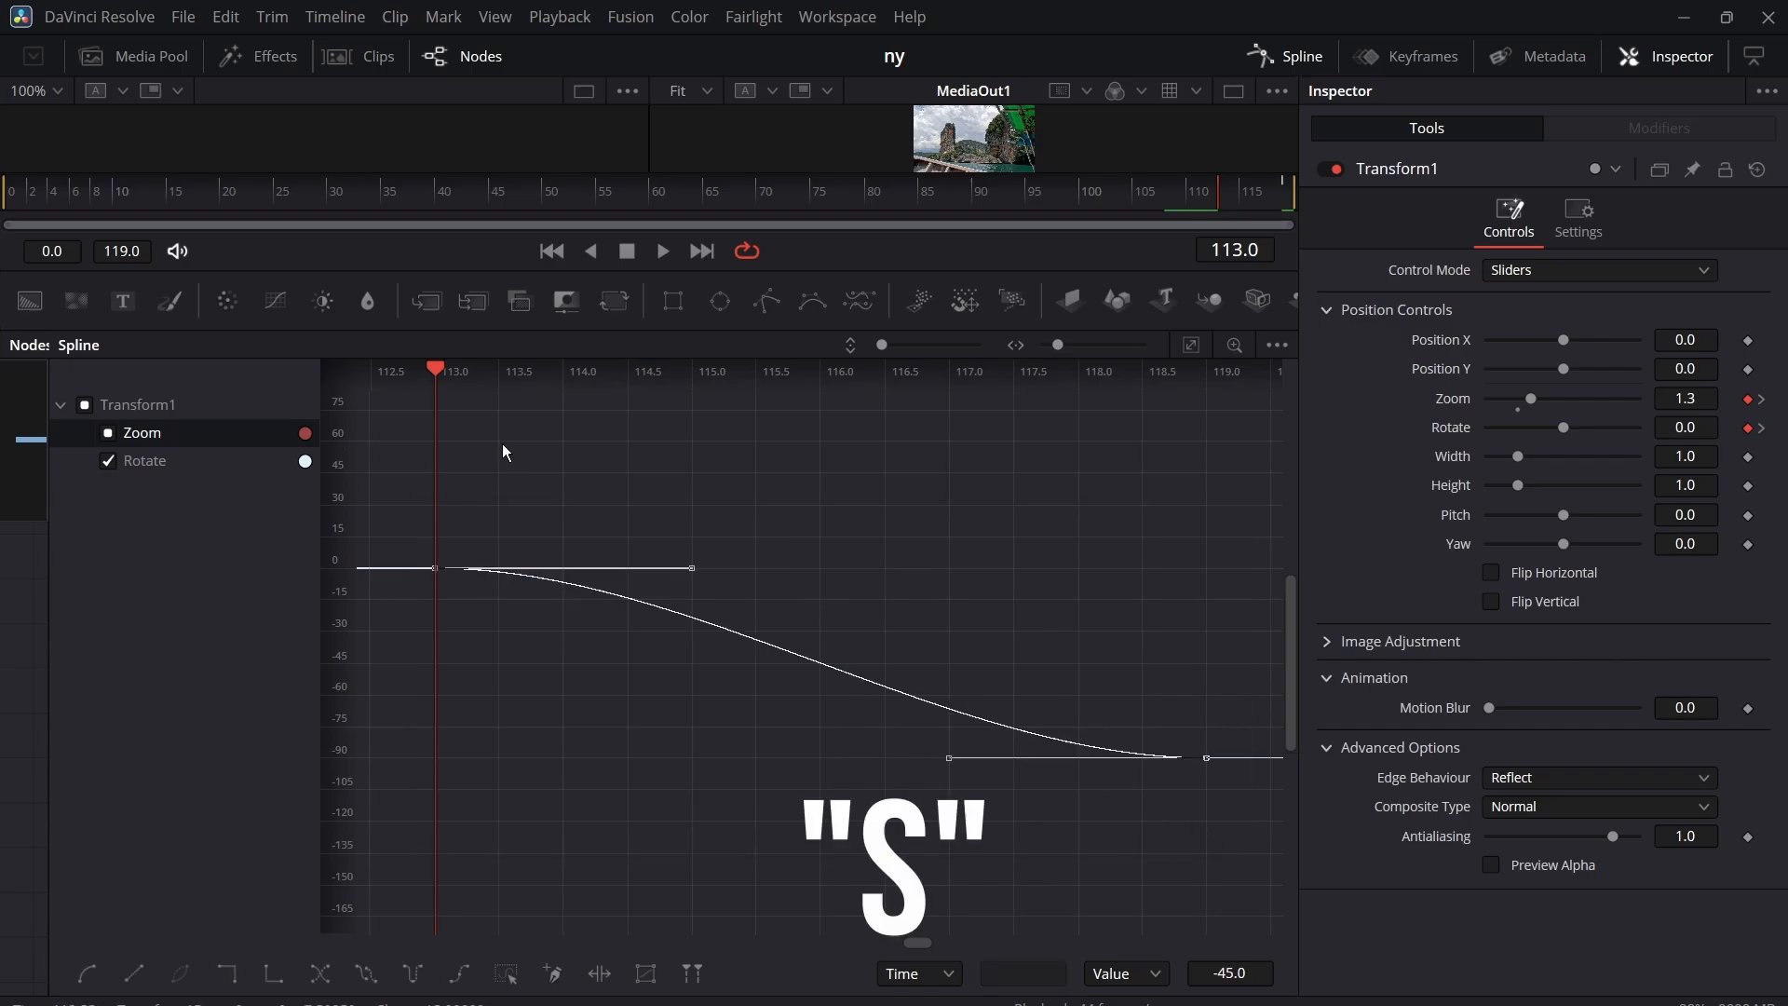
- Reshape the Rotate curve's handles so the rotation starts gently and steepens toward frame 119, and deactivate the curve
drag(691, 568, 891, 570)
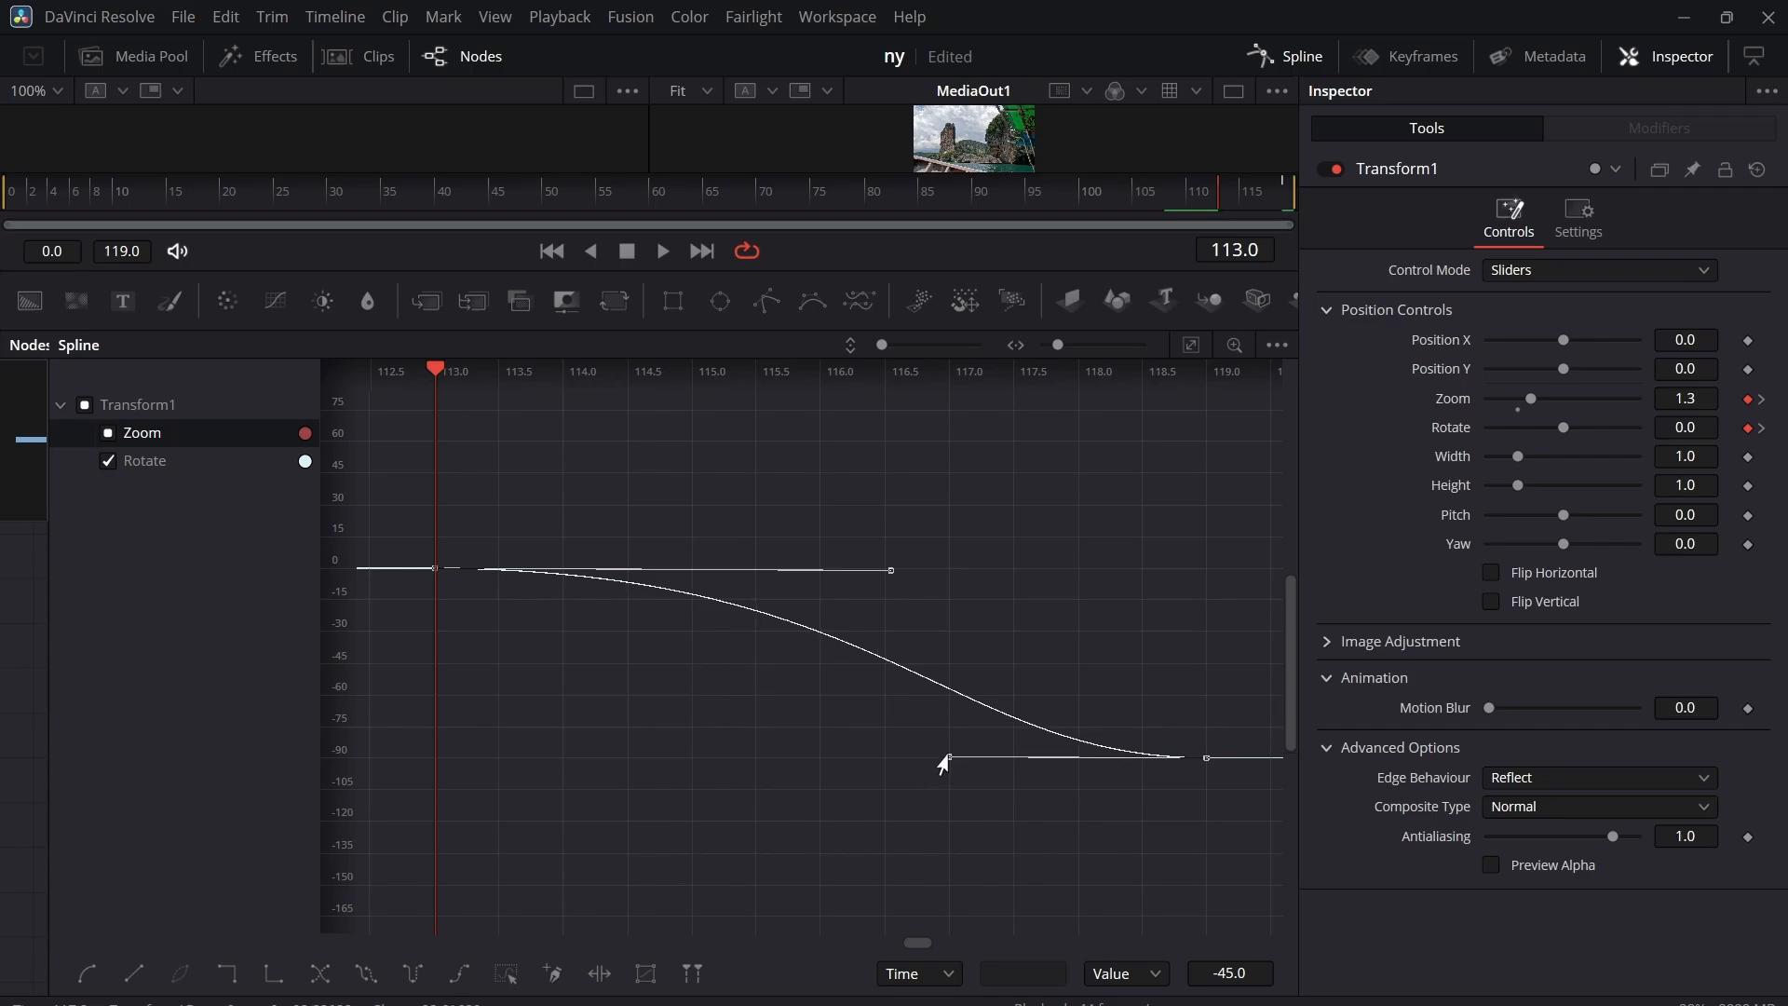
drag(947, 757, 1044, 608)
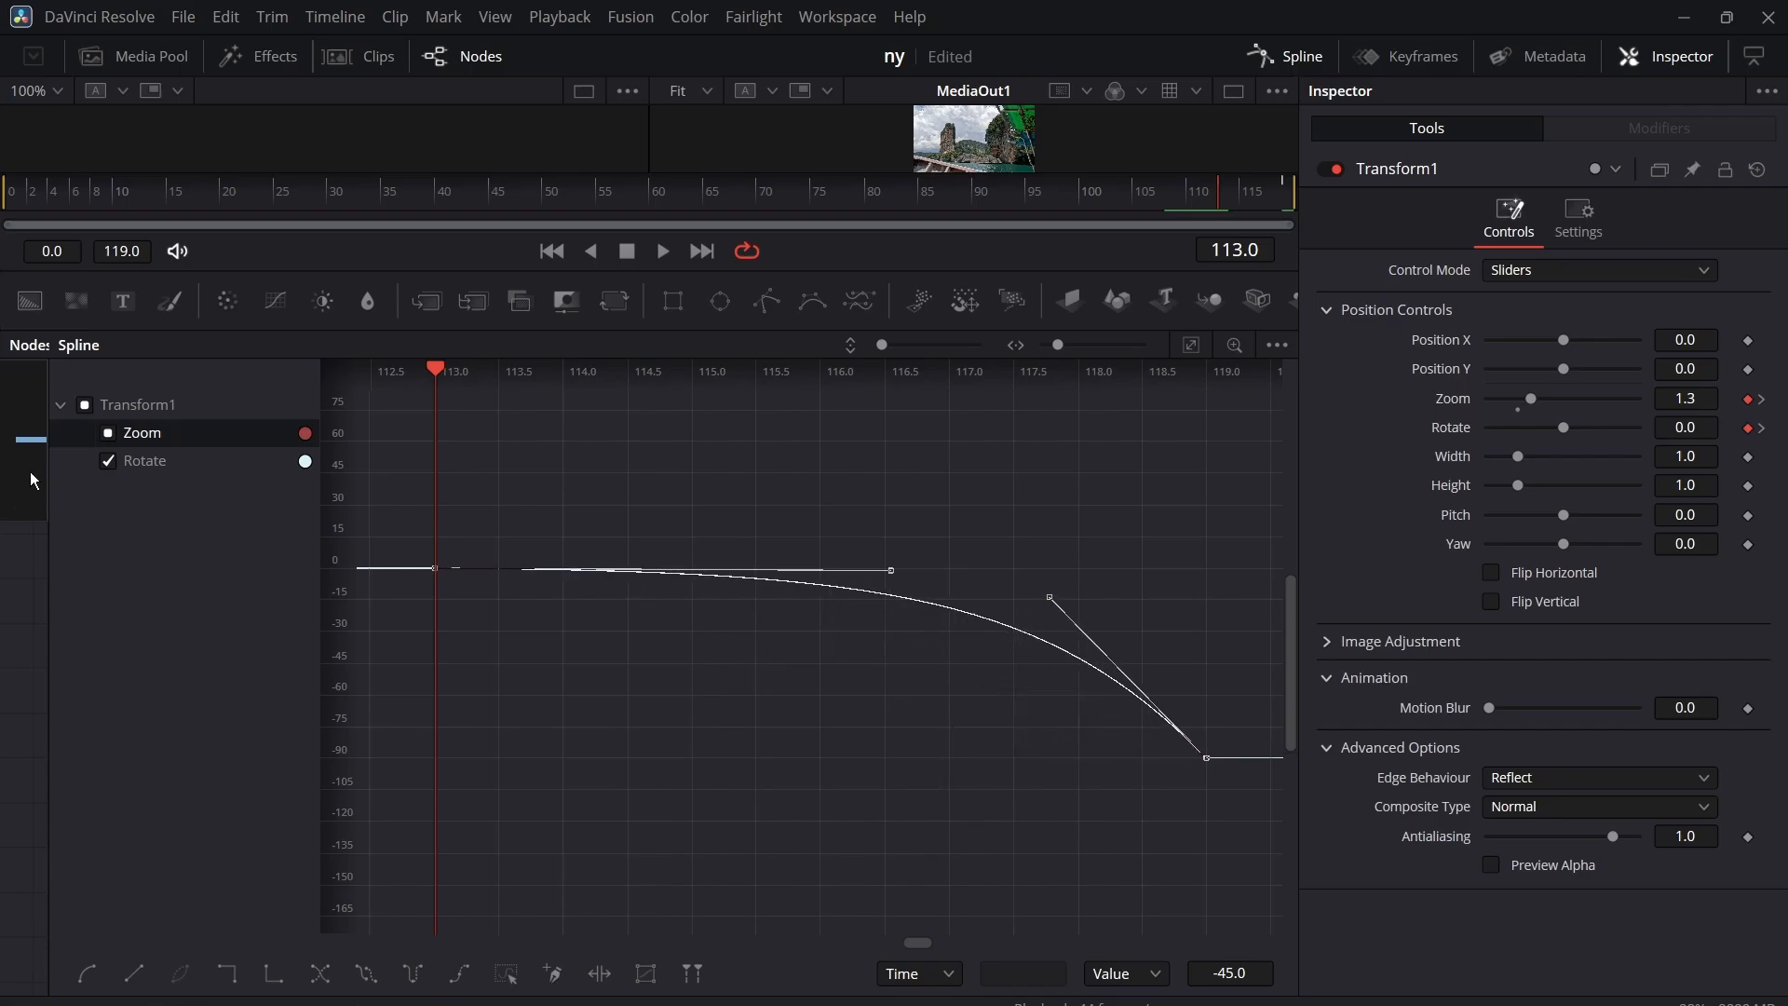
click(109, 463)
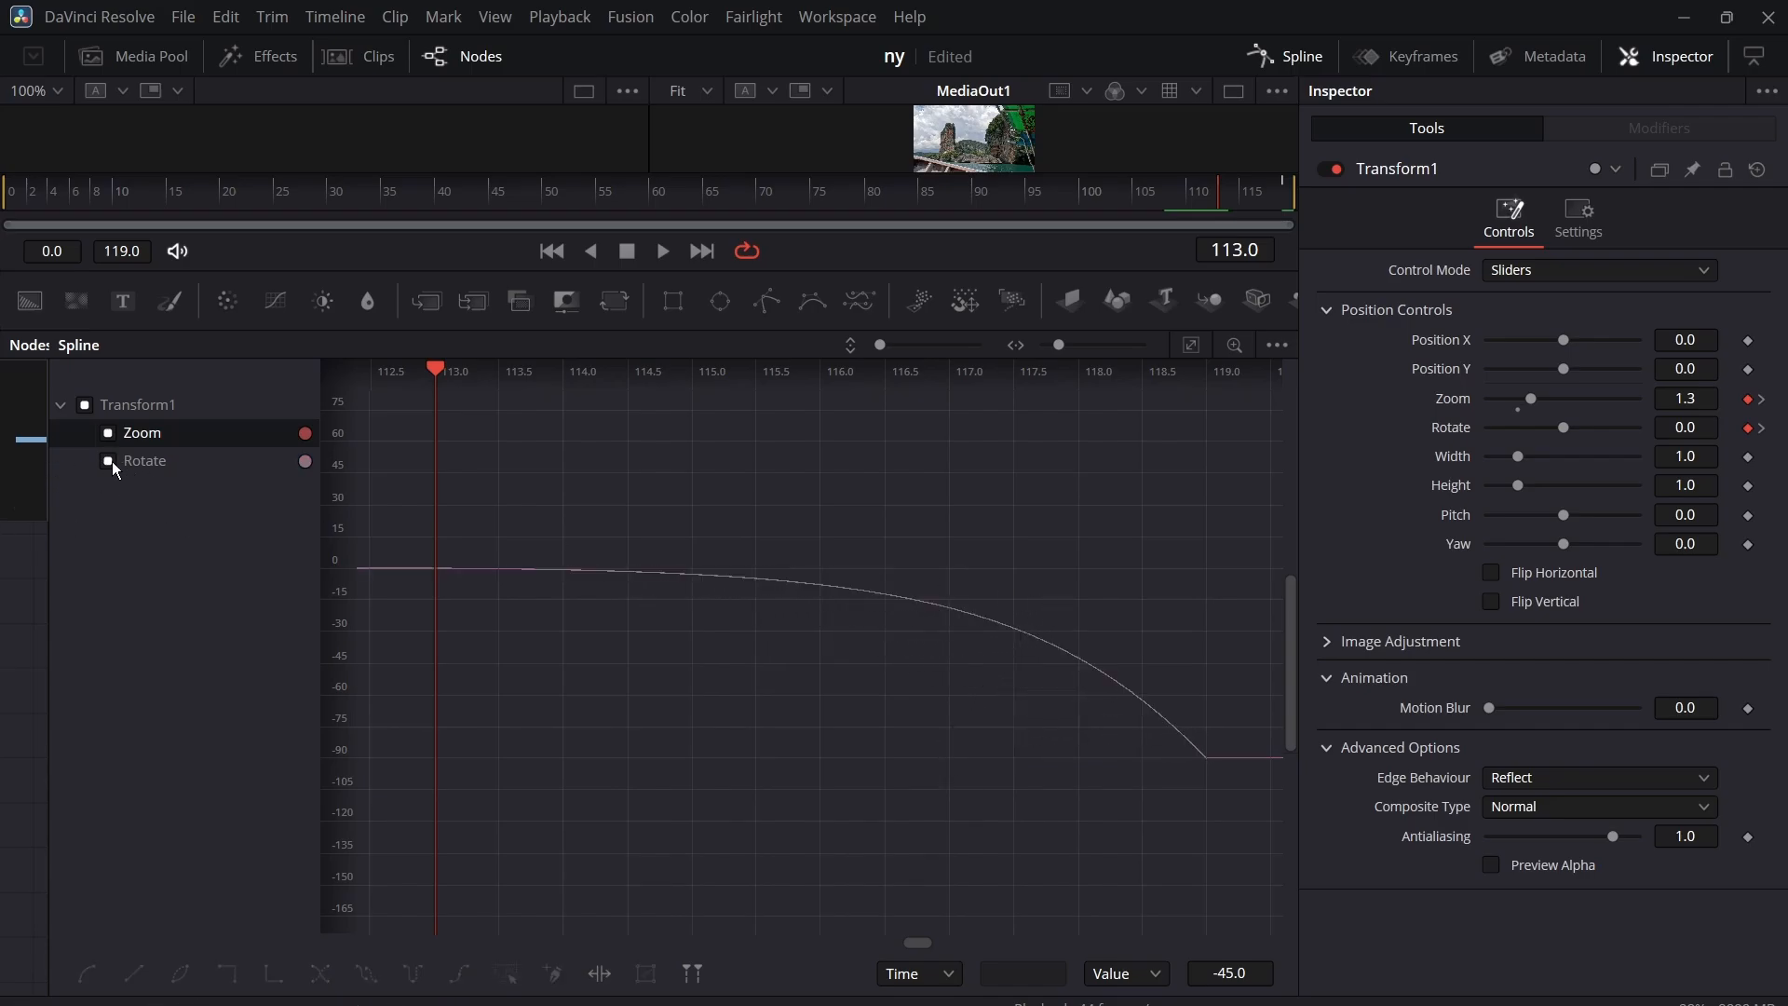
- Activate the Zoom curve, smooth it between its two keyframes and fit it to the view
click(108, 433)
click(109, 435)
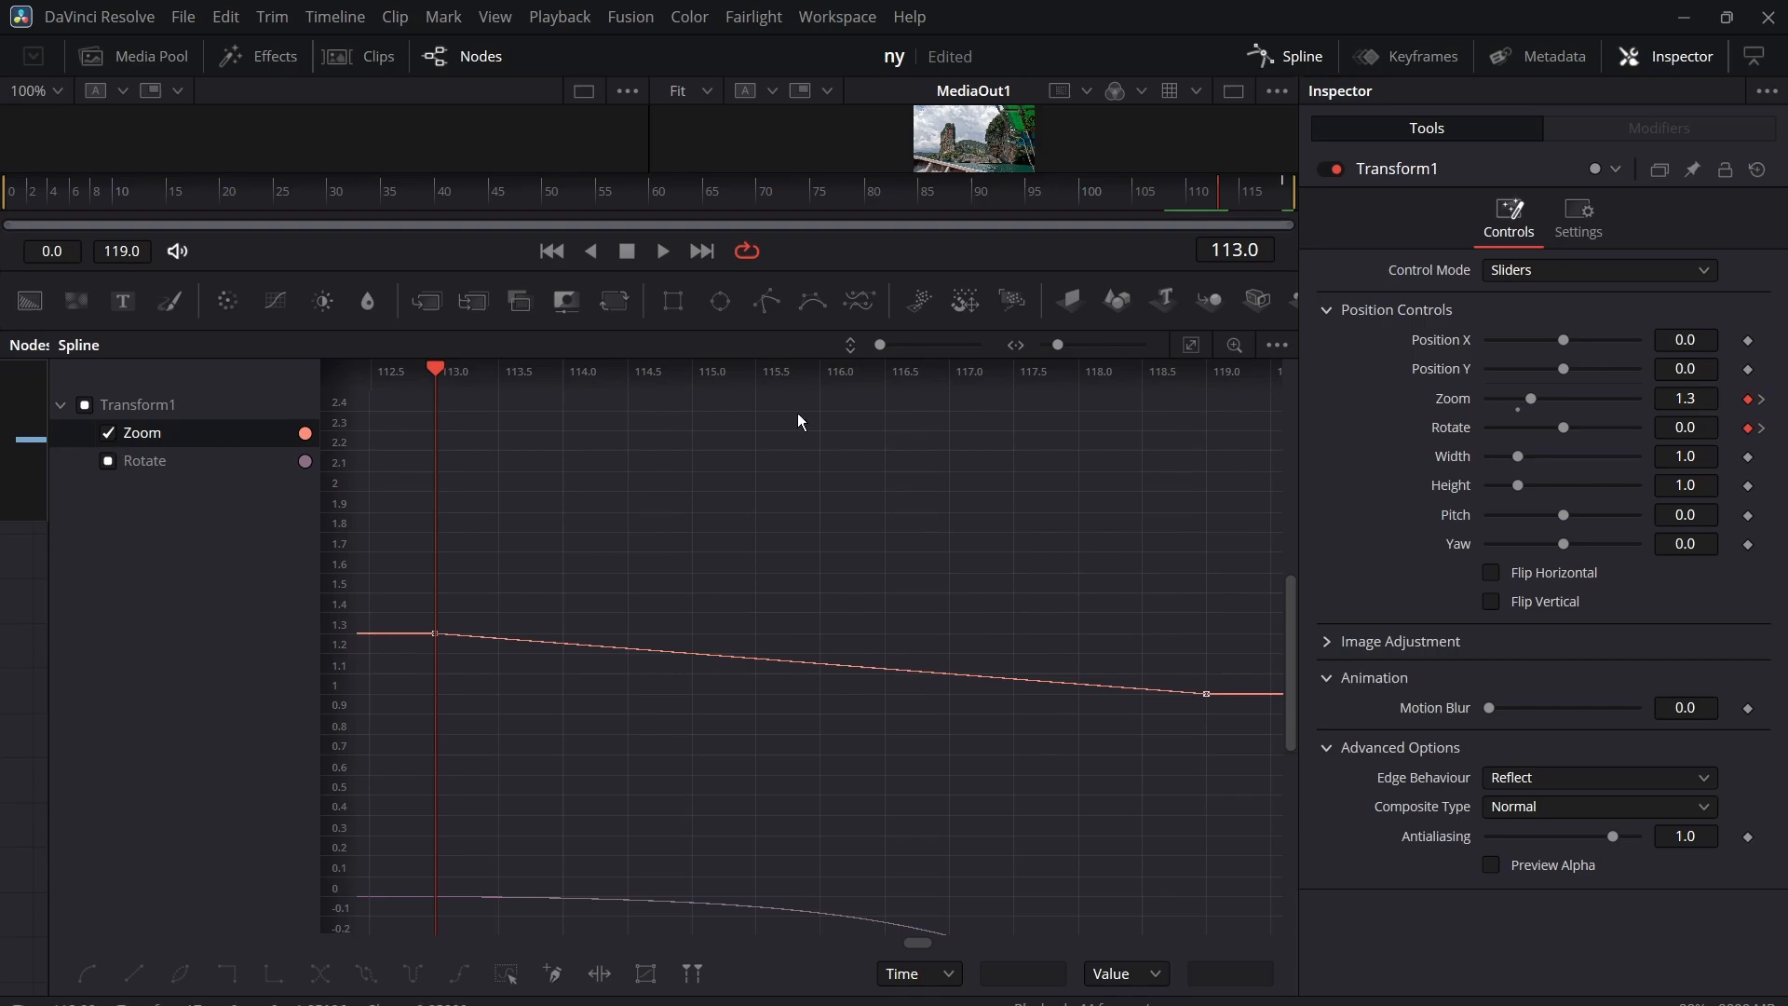
drag(407, 514, 1304, 784)
key(s)
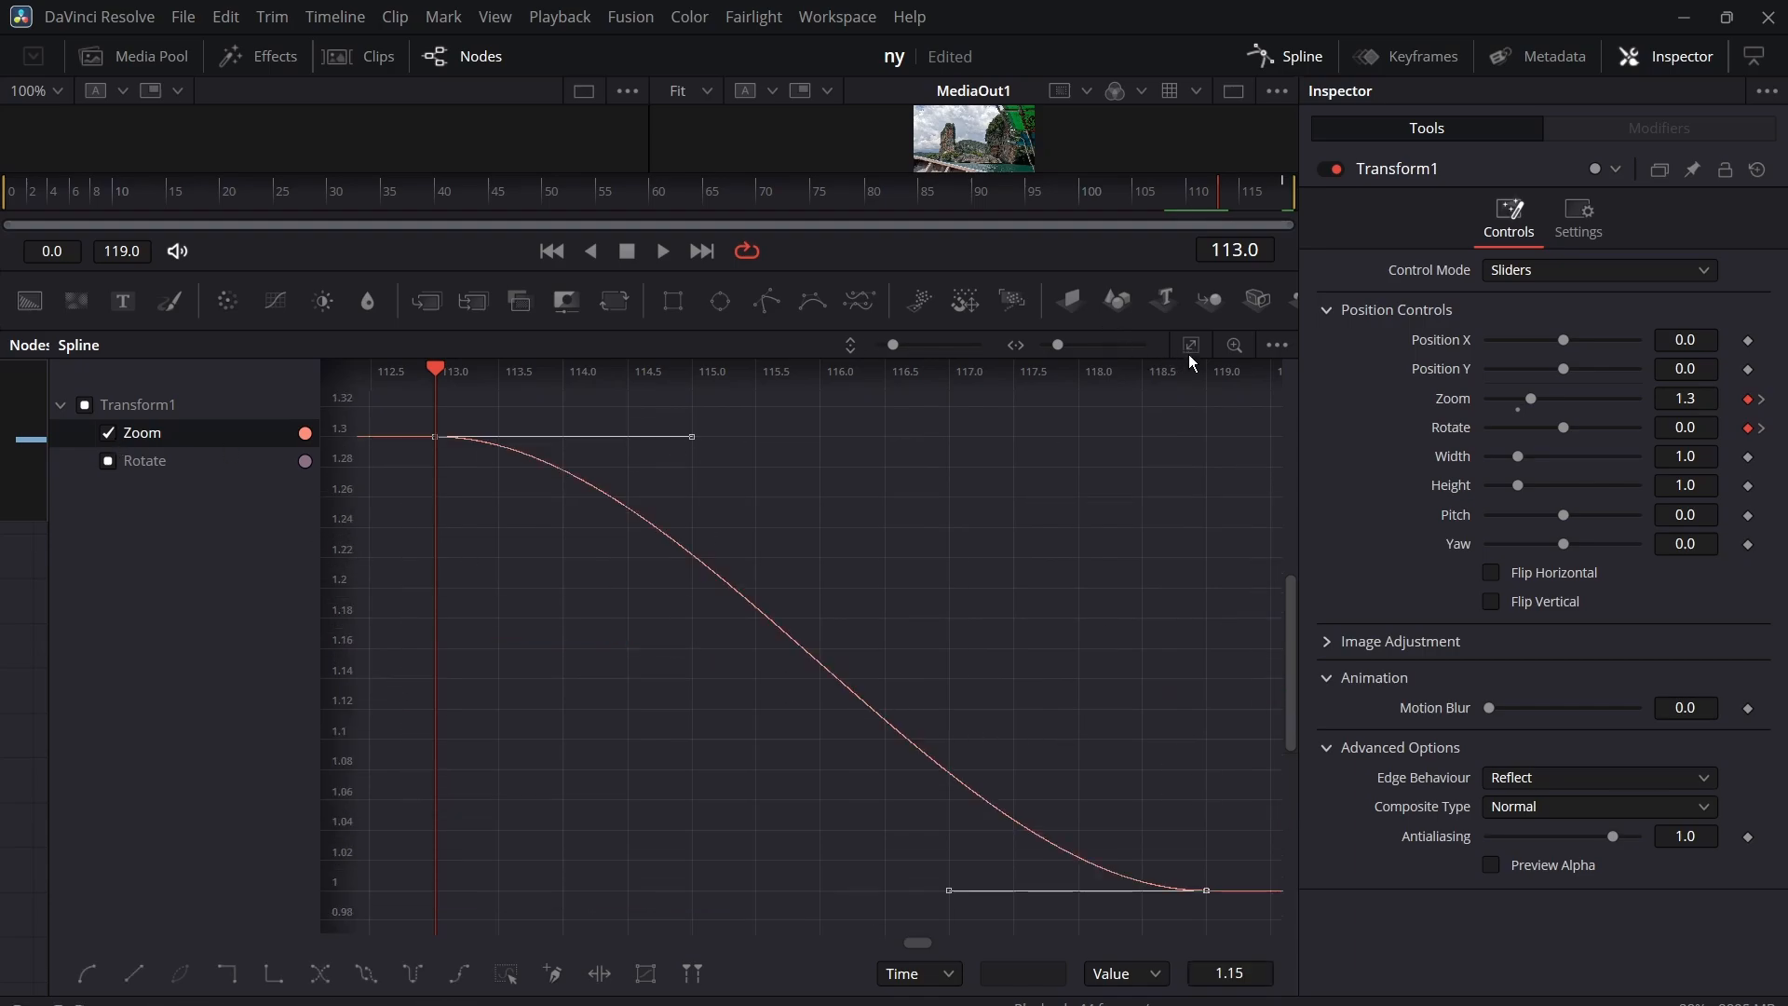
click(1190, 347)
- Reshape the Zoom curve's handles so it eases out slowly from frame 113 and falls steeply into frame 119, and preview the motion
drag(691, 437, 1143, 437)
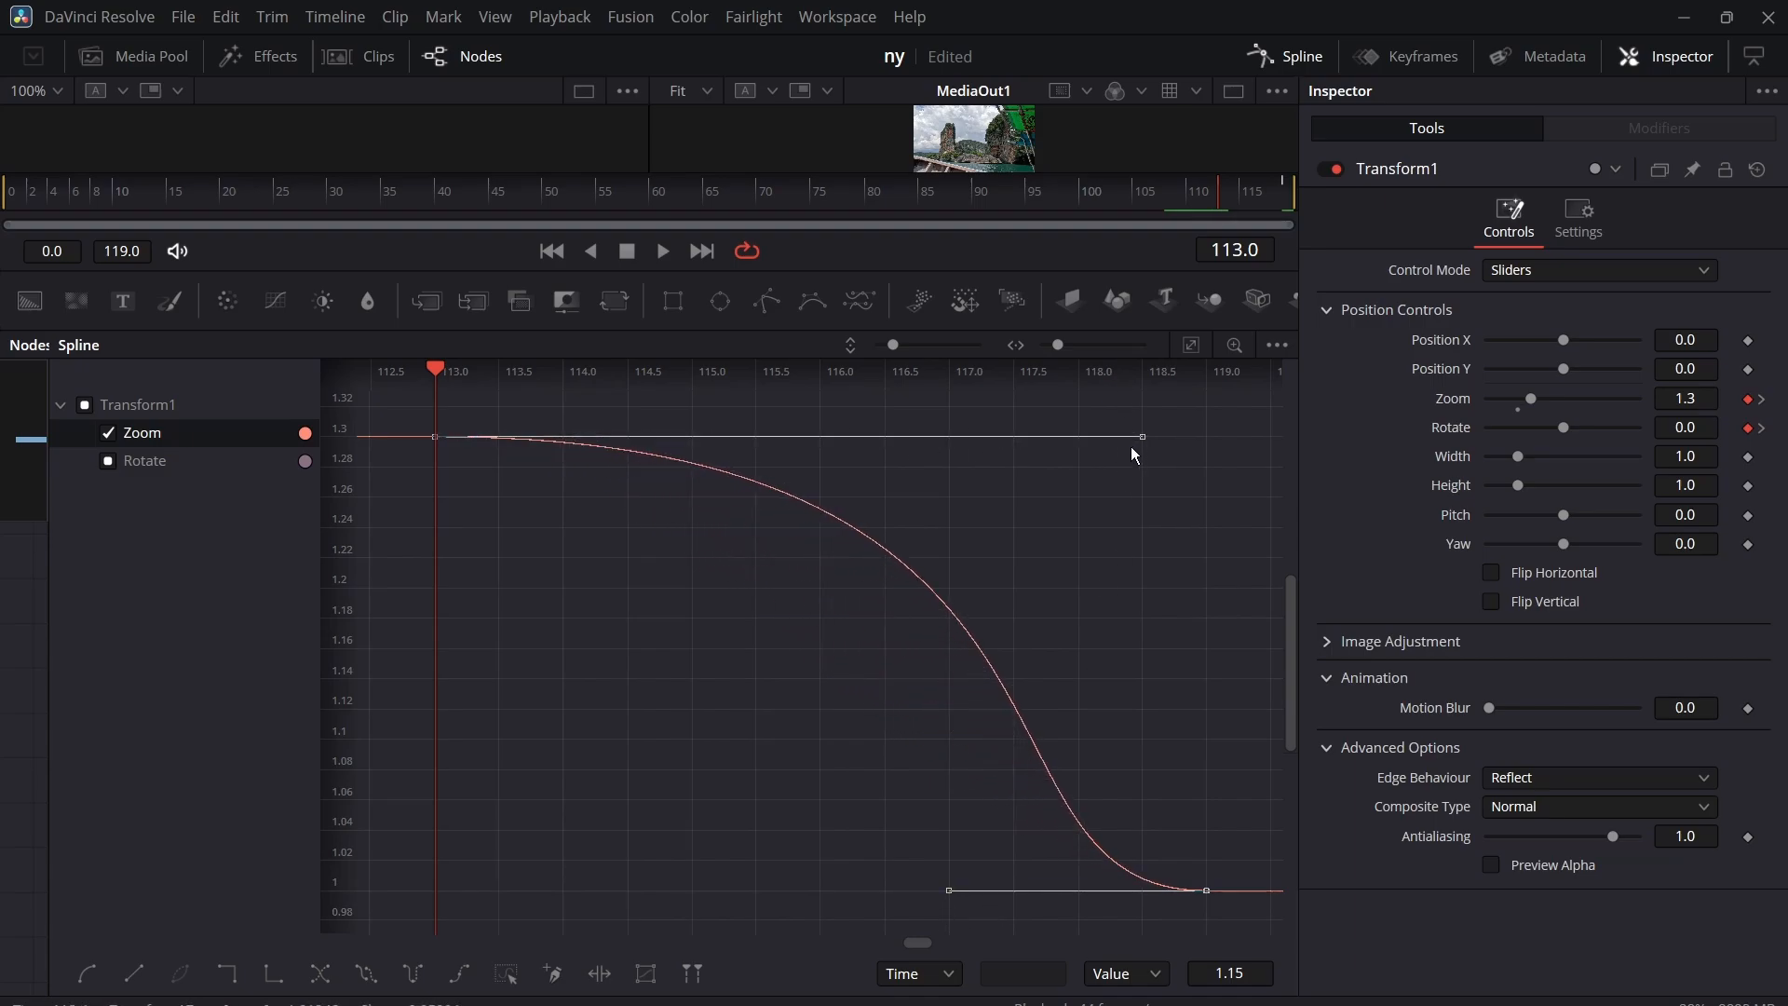
click(648, 513)
drag(400, 390, 1267, 913)
drag(1140, 444, 852, 441)
drag(946, 899, 1010, 523)
drag(950, 192, 1204, 224)
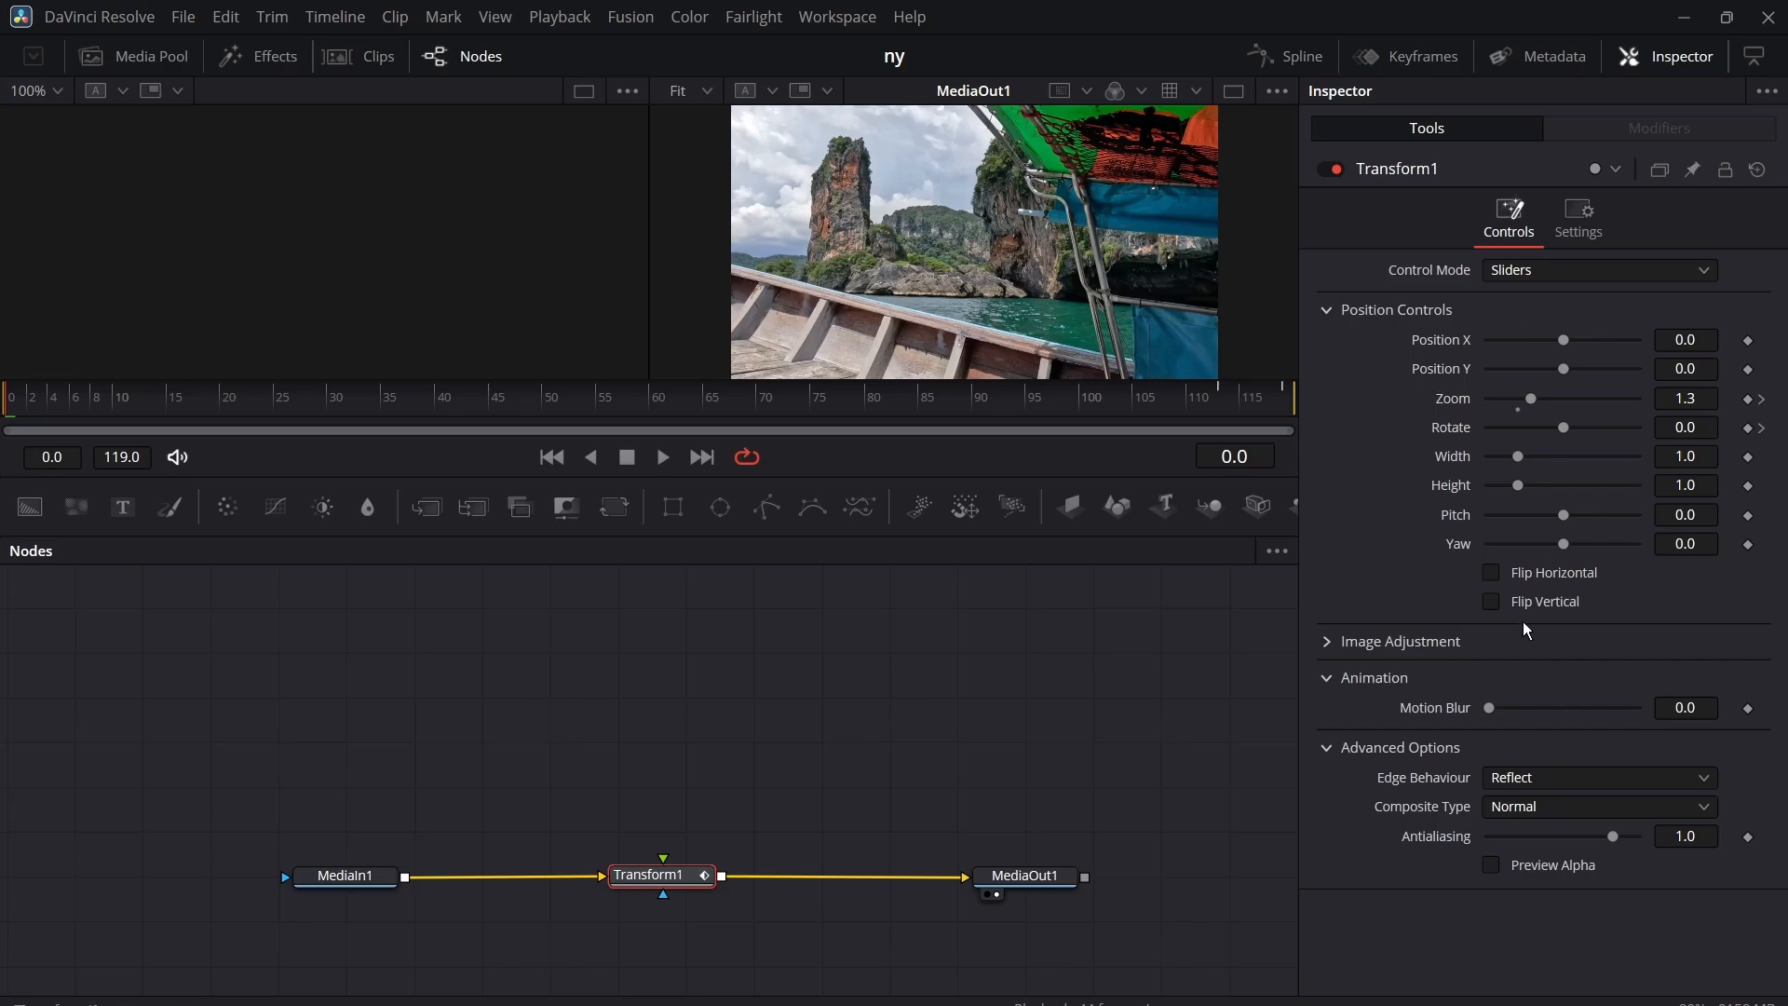
- Set Transform1's Motion Blur to 0.37 and check the blur across the clip's last frames
drag(1490, 708, 1544, 713)
drag(1213, 406, 1254, 403)
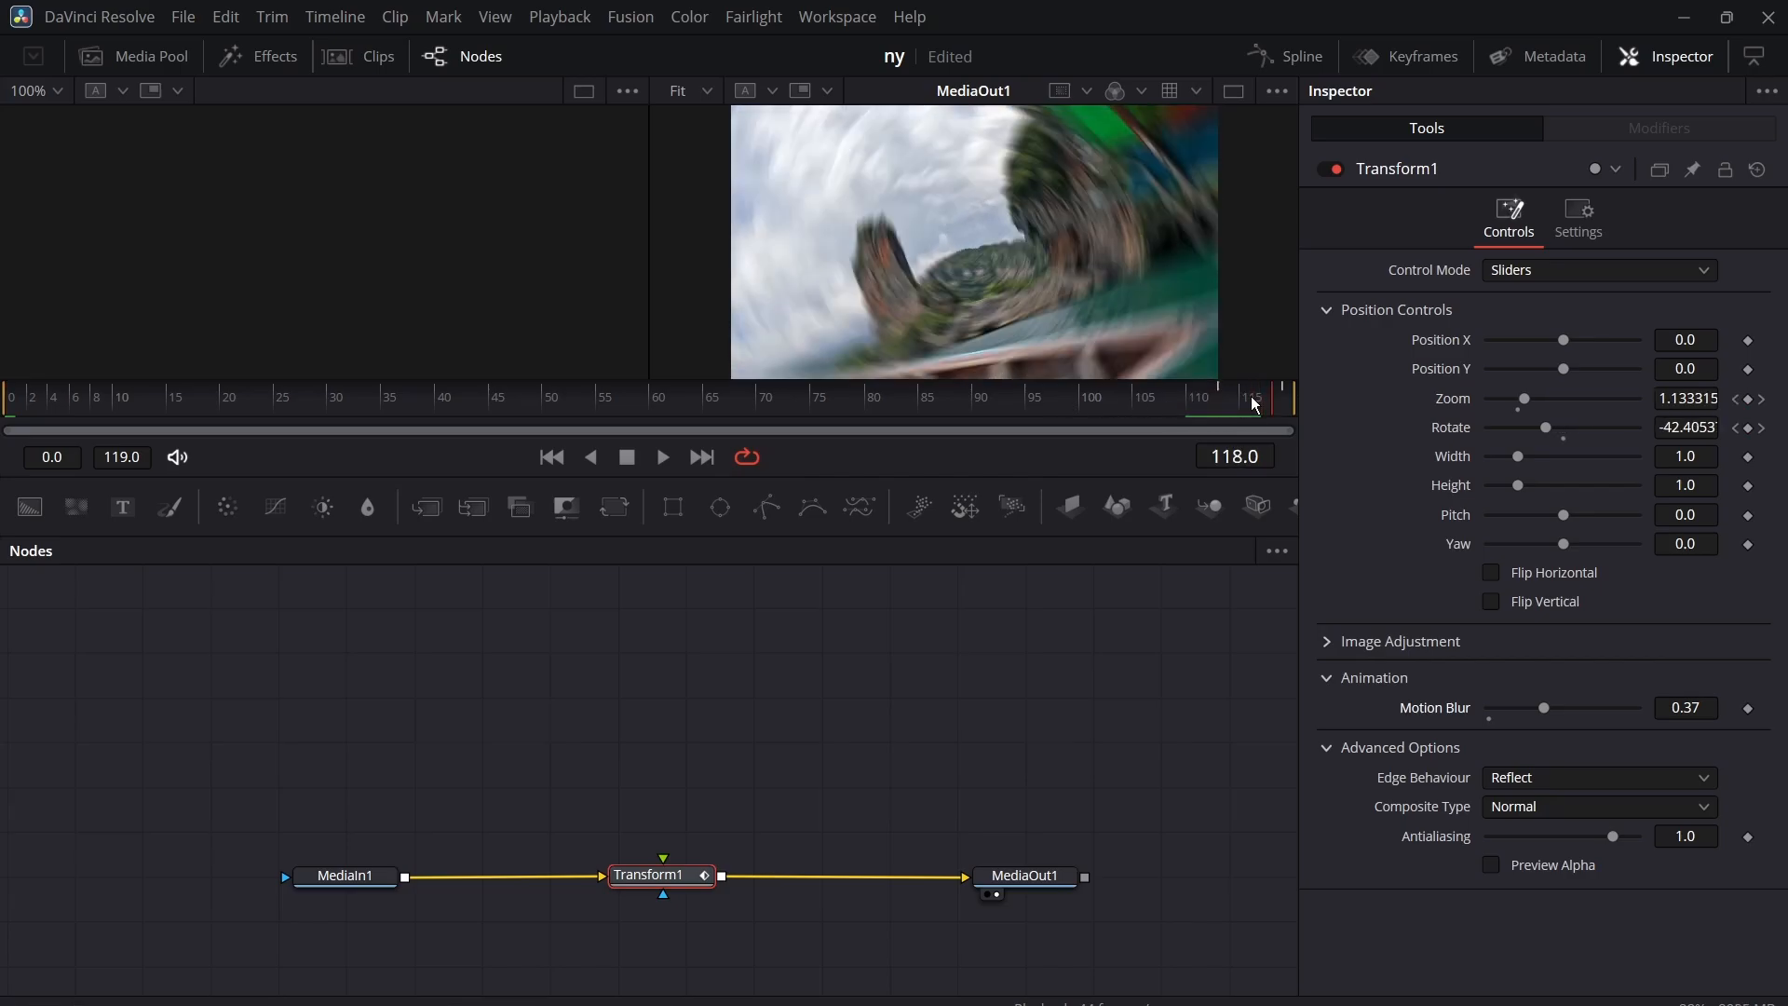
key(Right)
key(Right)
key(Left)
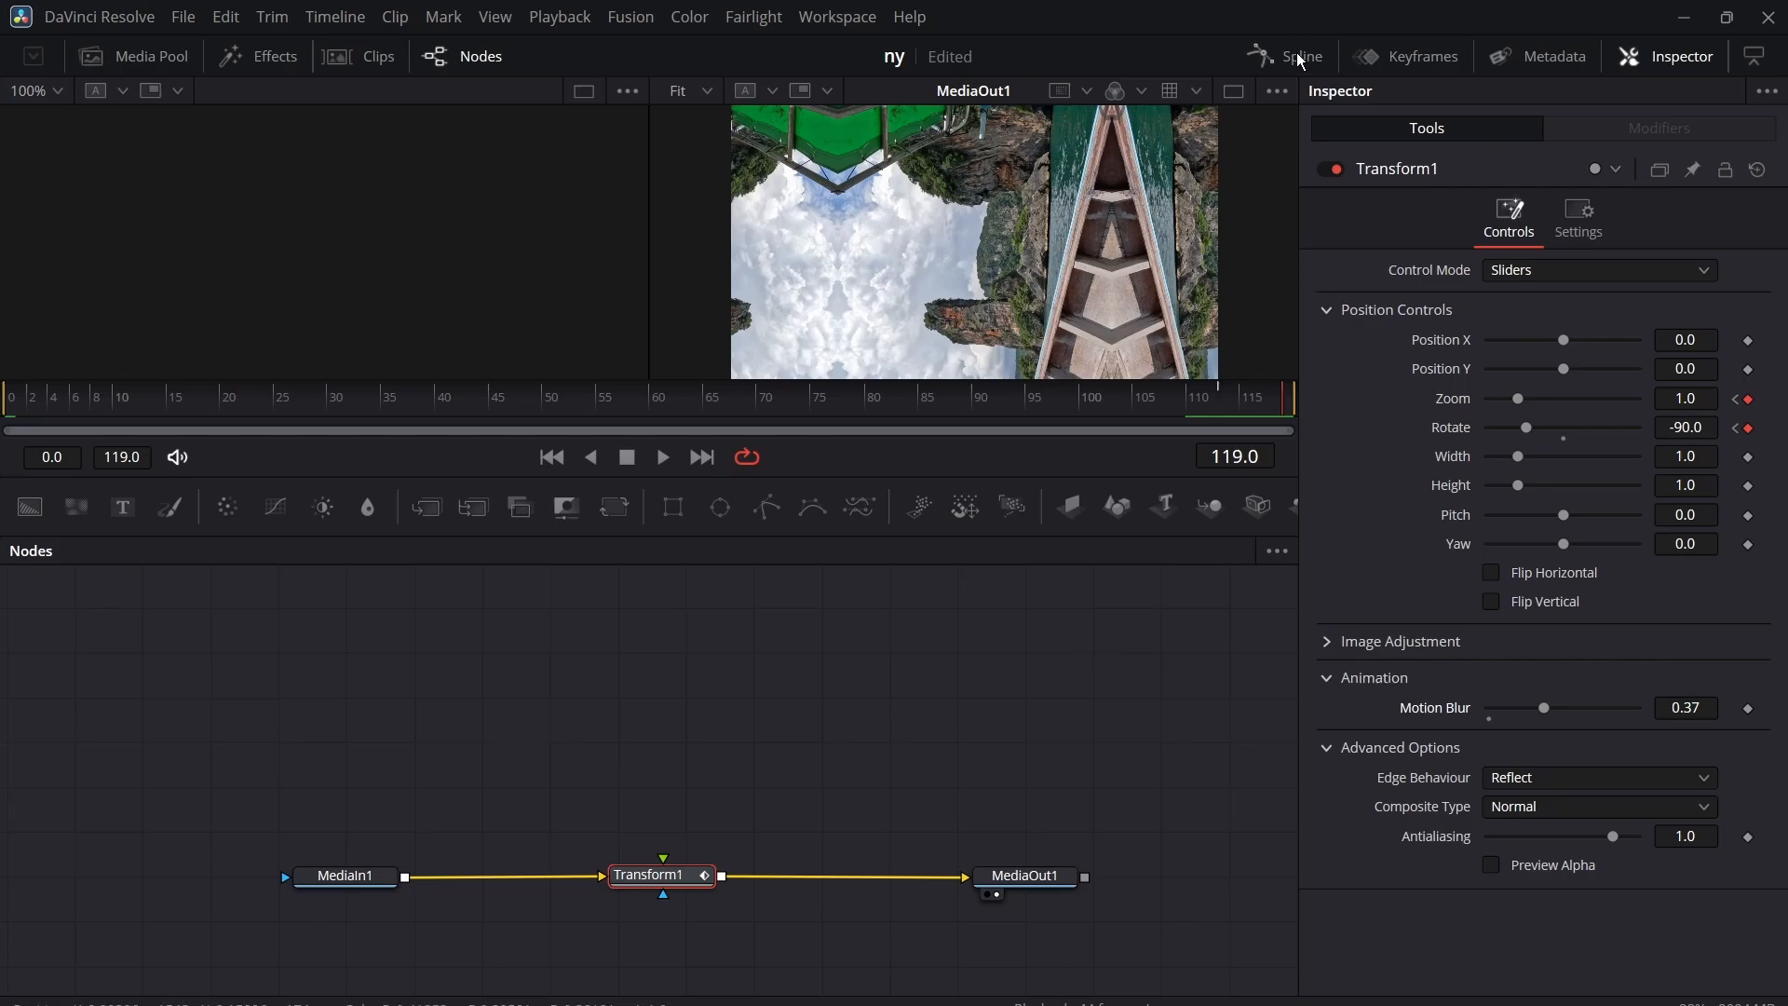
- Apply Gradient Extrapolation to all keyframes of Transform1's Zoom and Rotate curves and check the end of the clip
click(1267, 56)
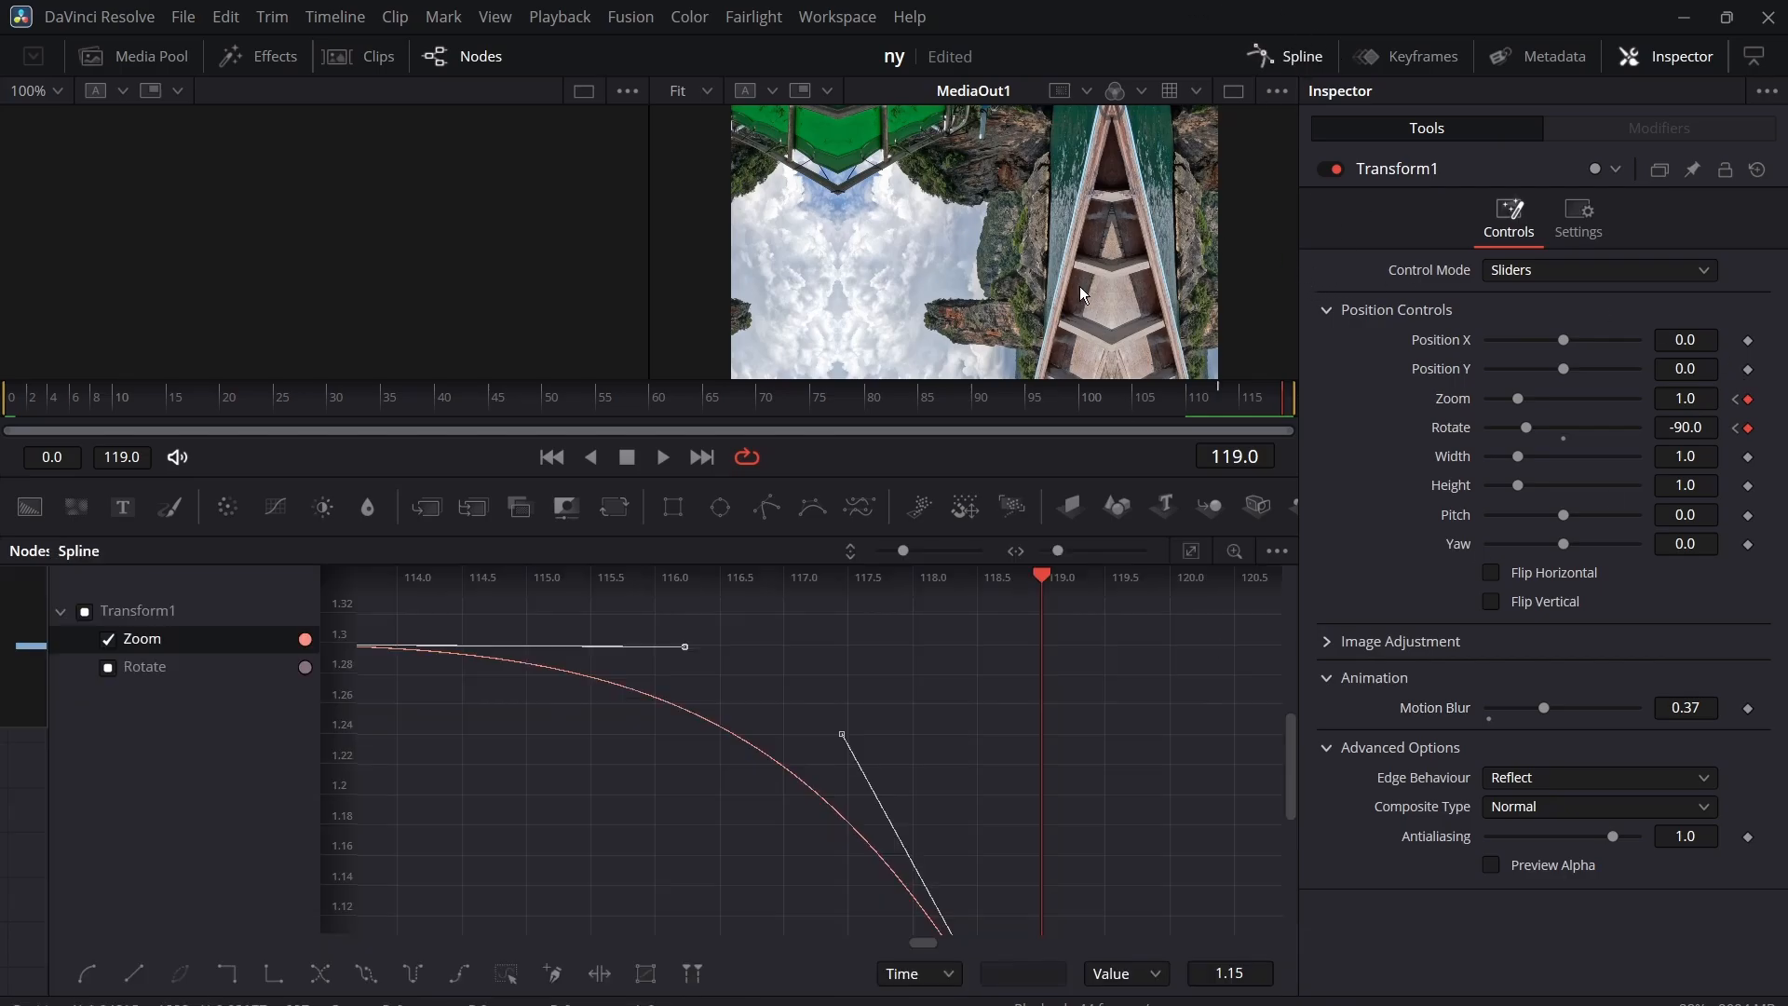
click(107, 668)
click(1191, 552)
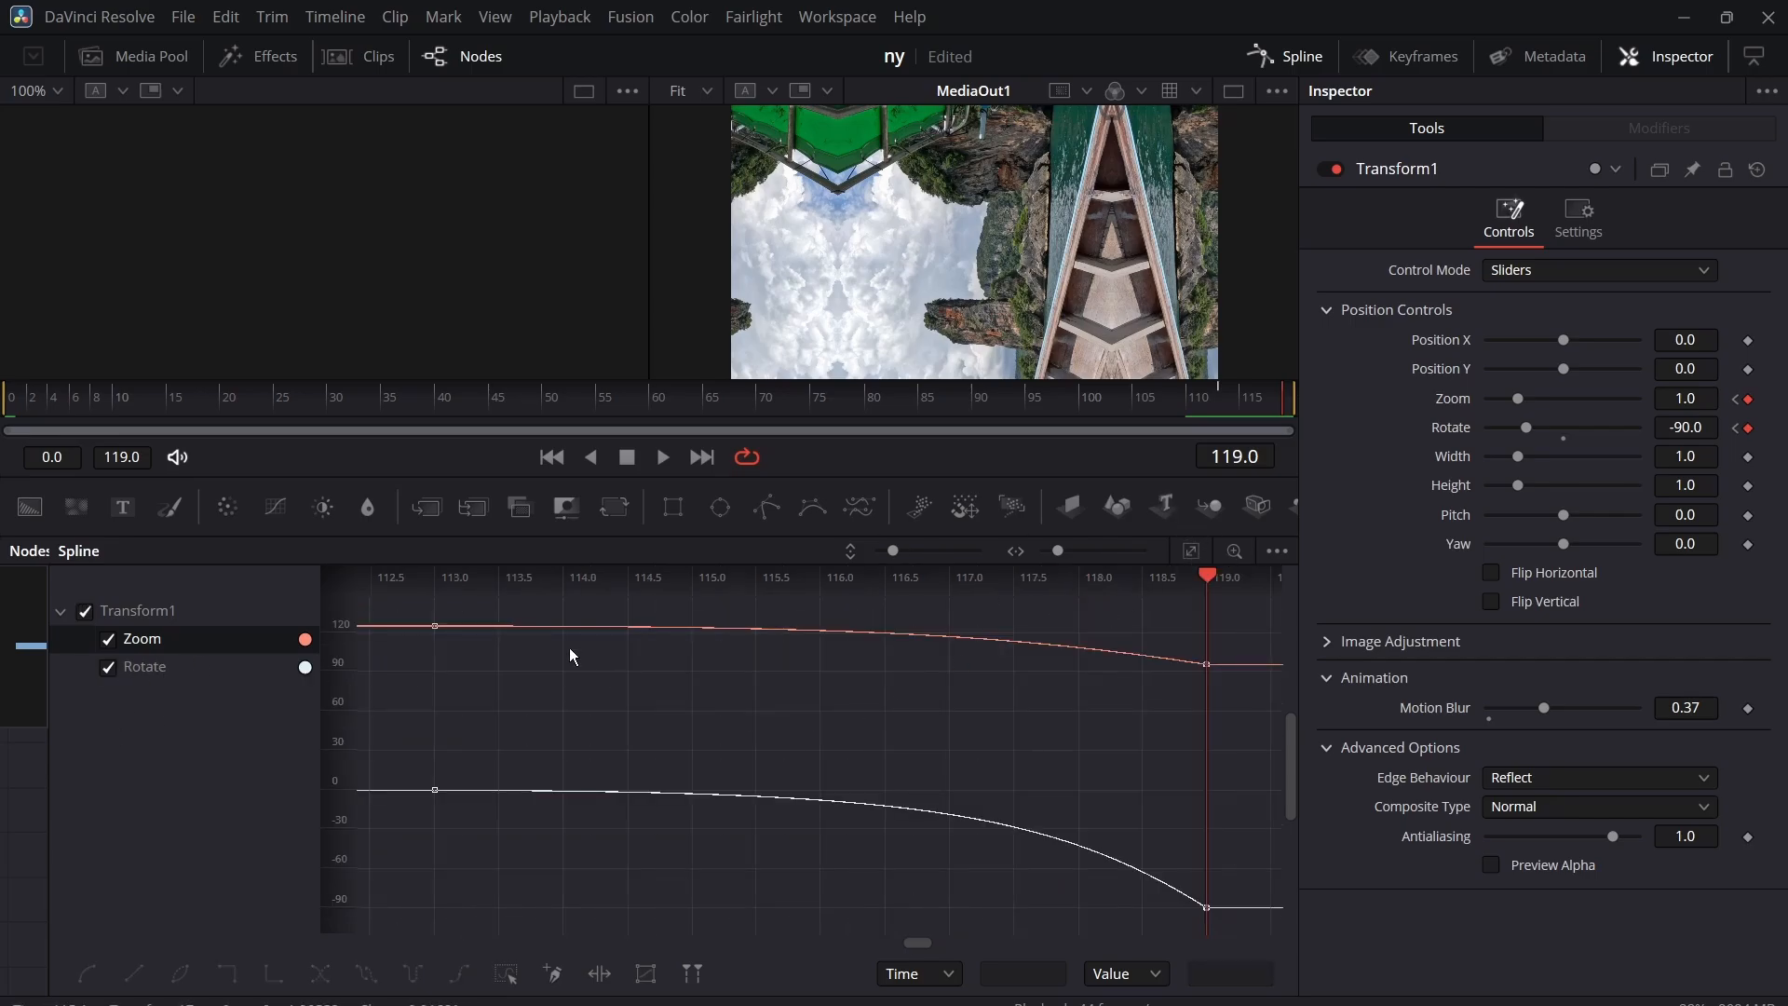
drag(414, 615, 1286, 934)
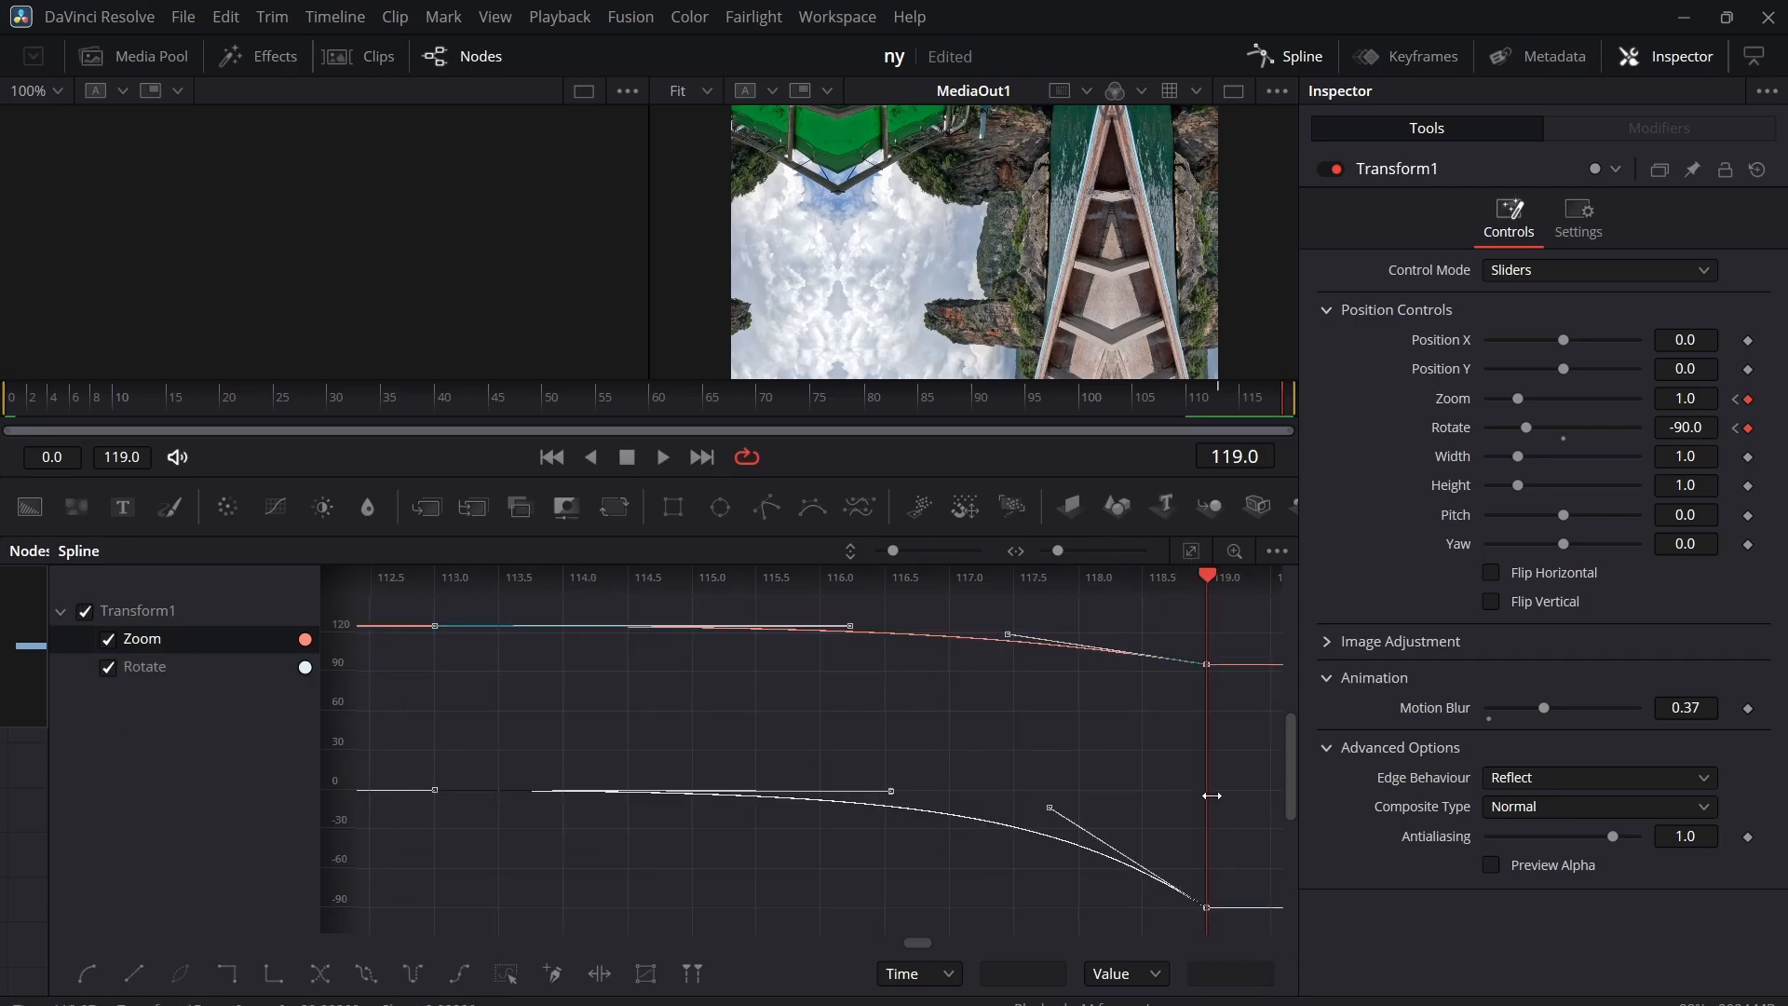
right_click(1228, 746)
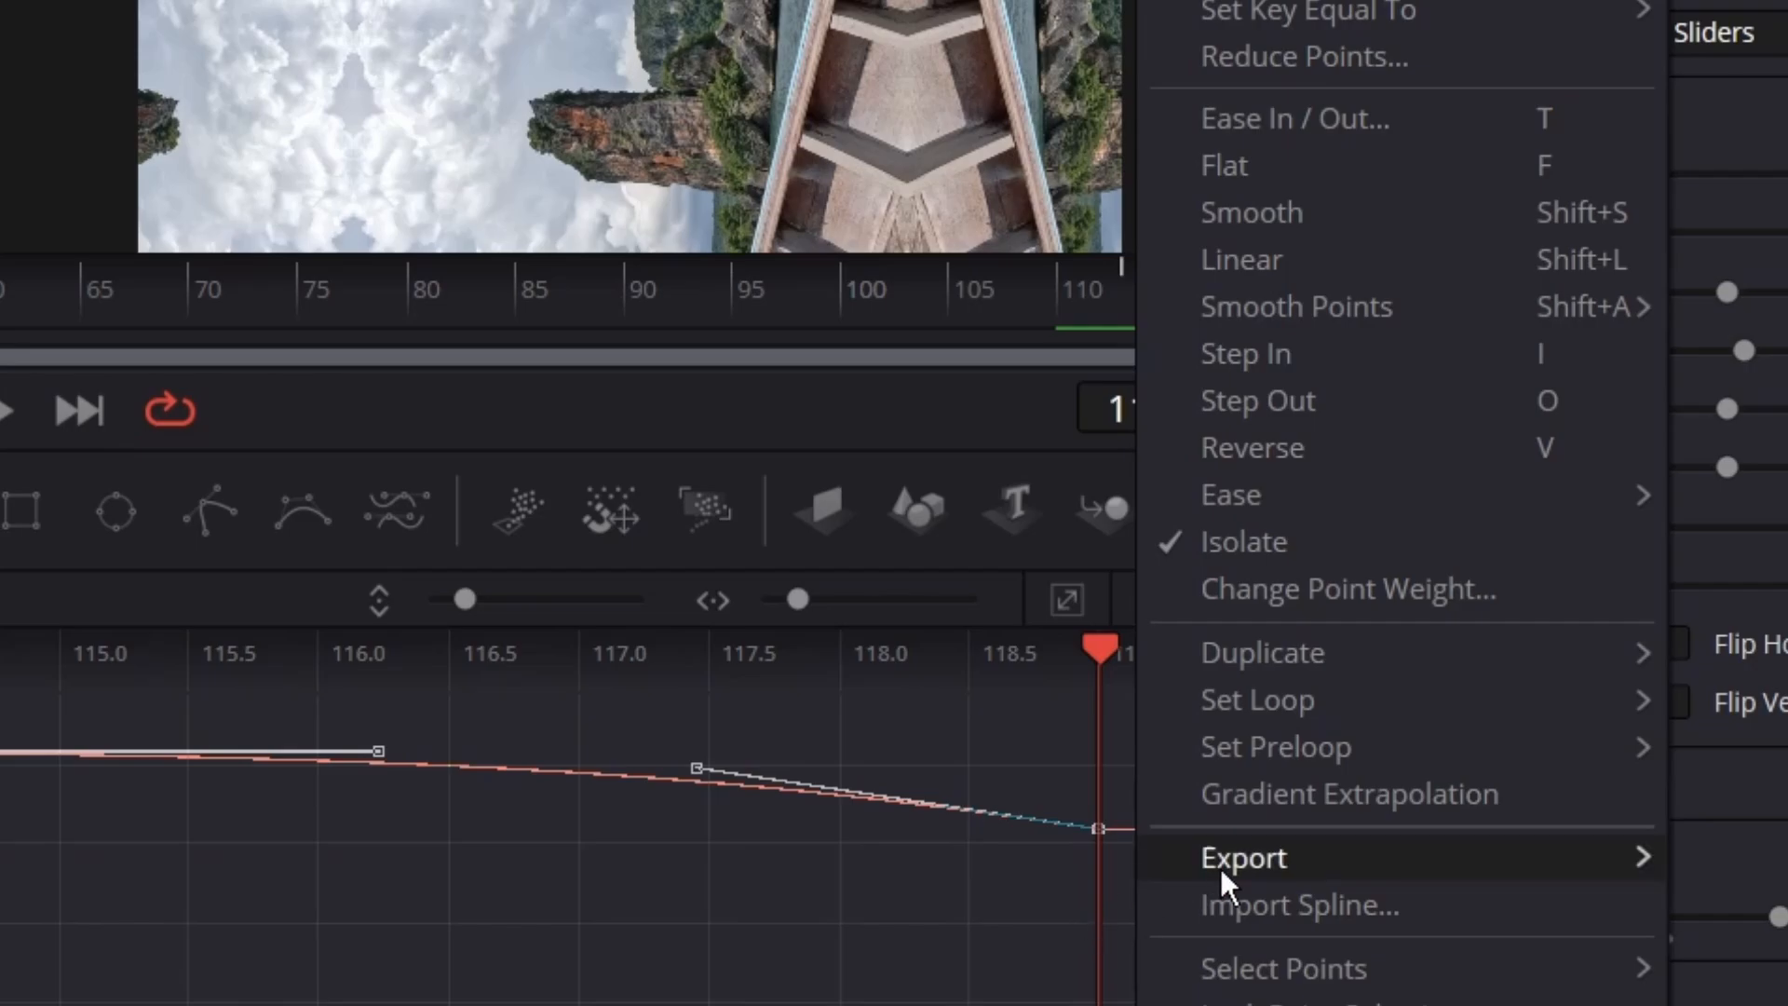
click(1272, 794)
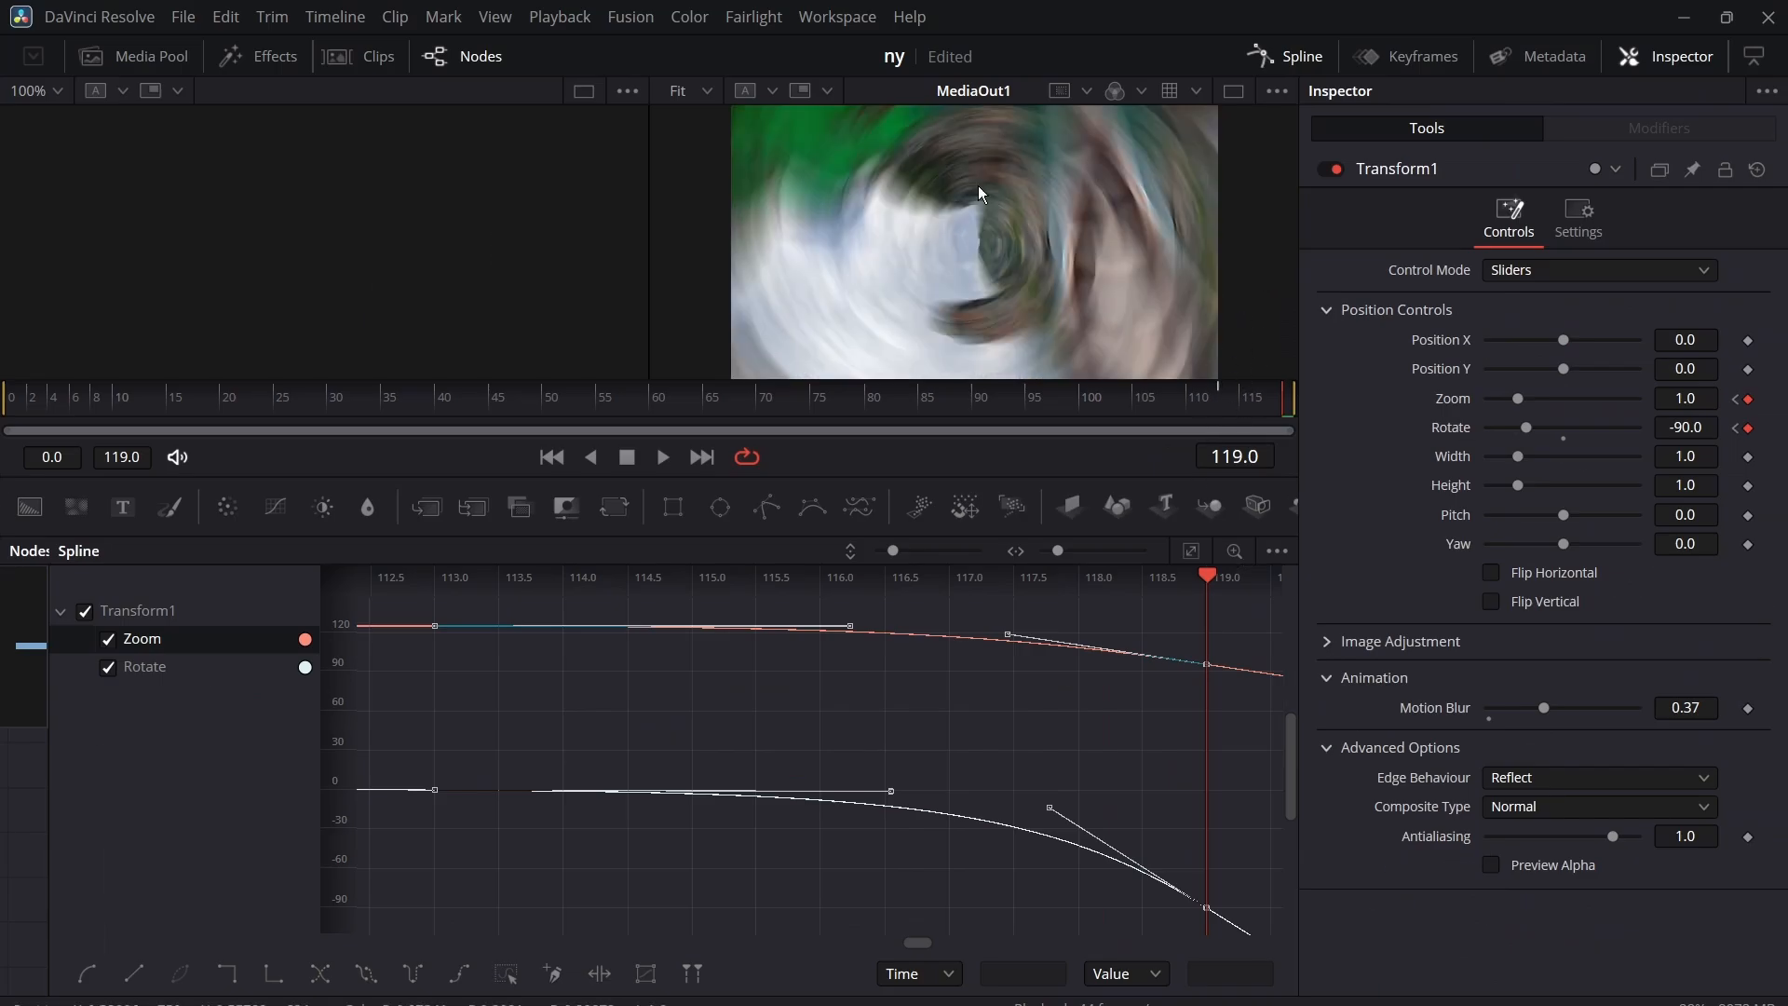
drag(1188, 410, 1342, 419)
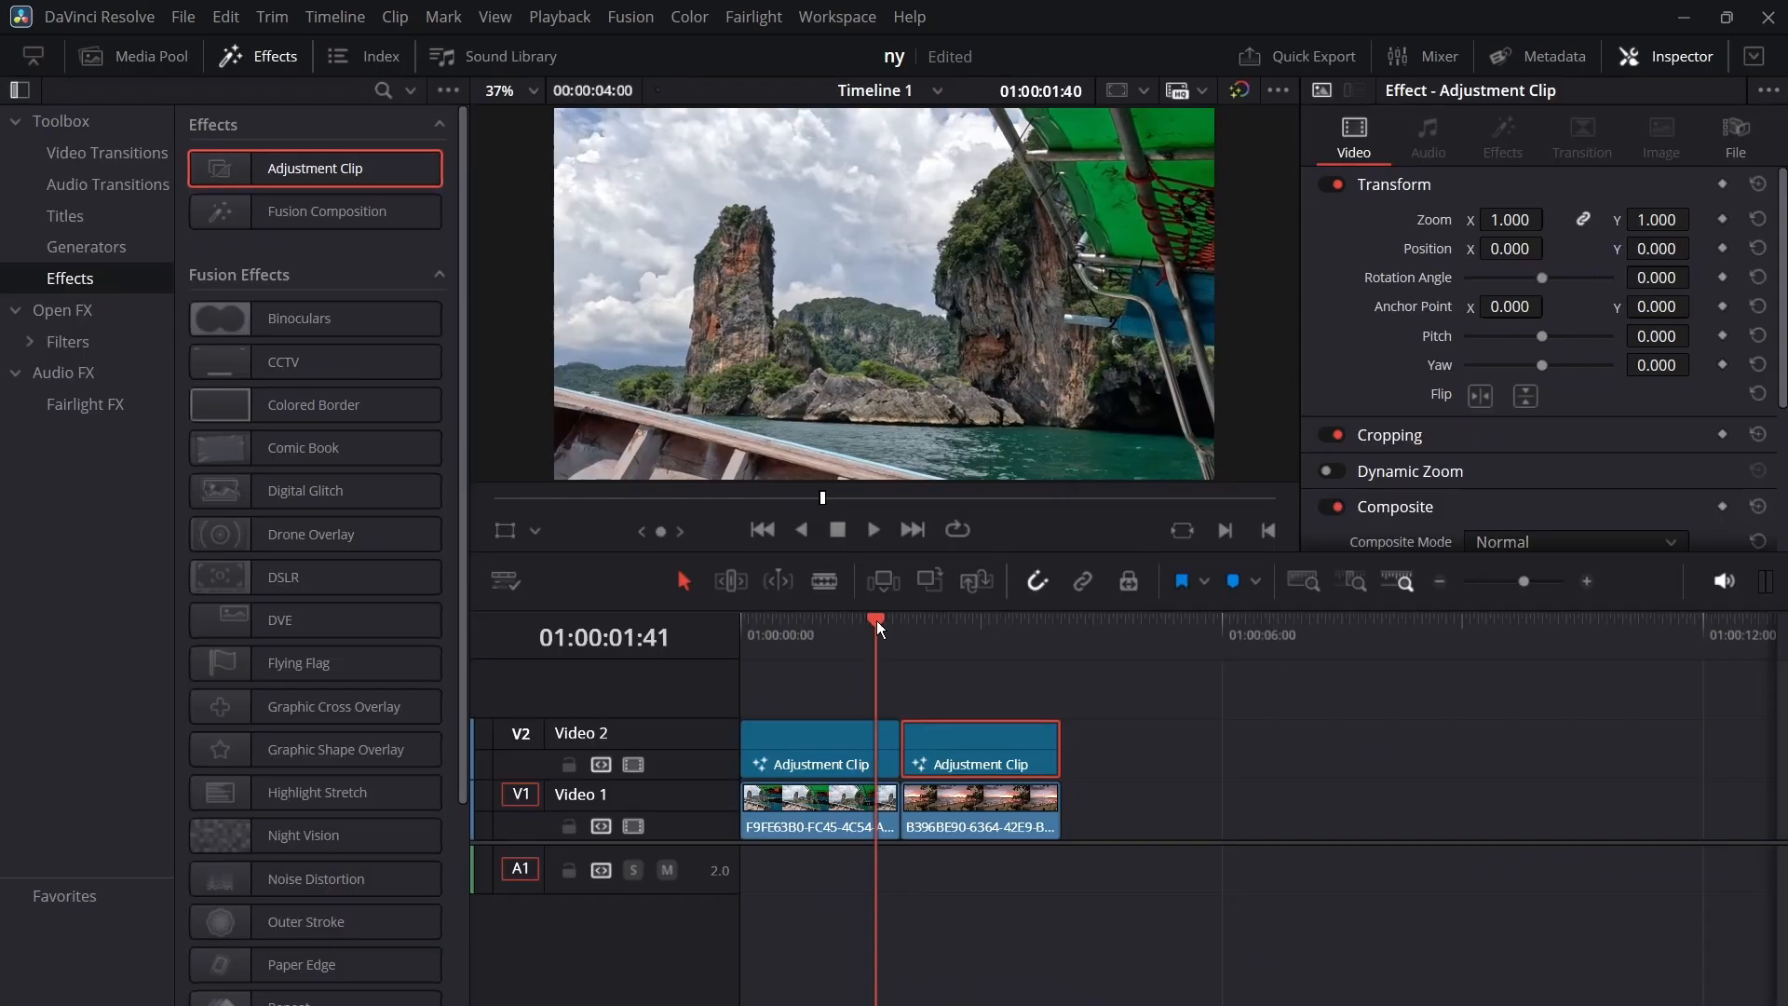
- Open the second adjustment clip at 01:00:02:00 in Fusion and add a plain Transform node between MediaIn1 and MediaOut1
drag(876, 620, 900, 639)
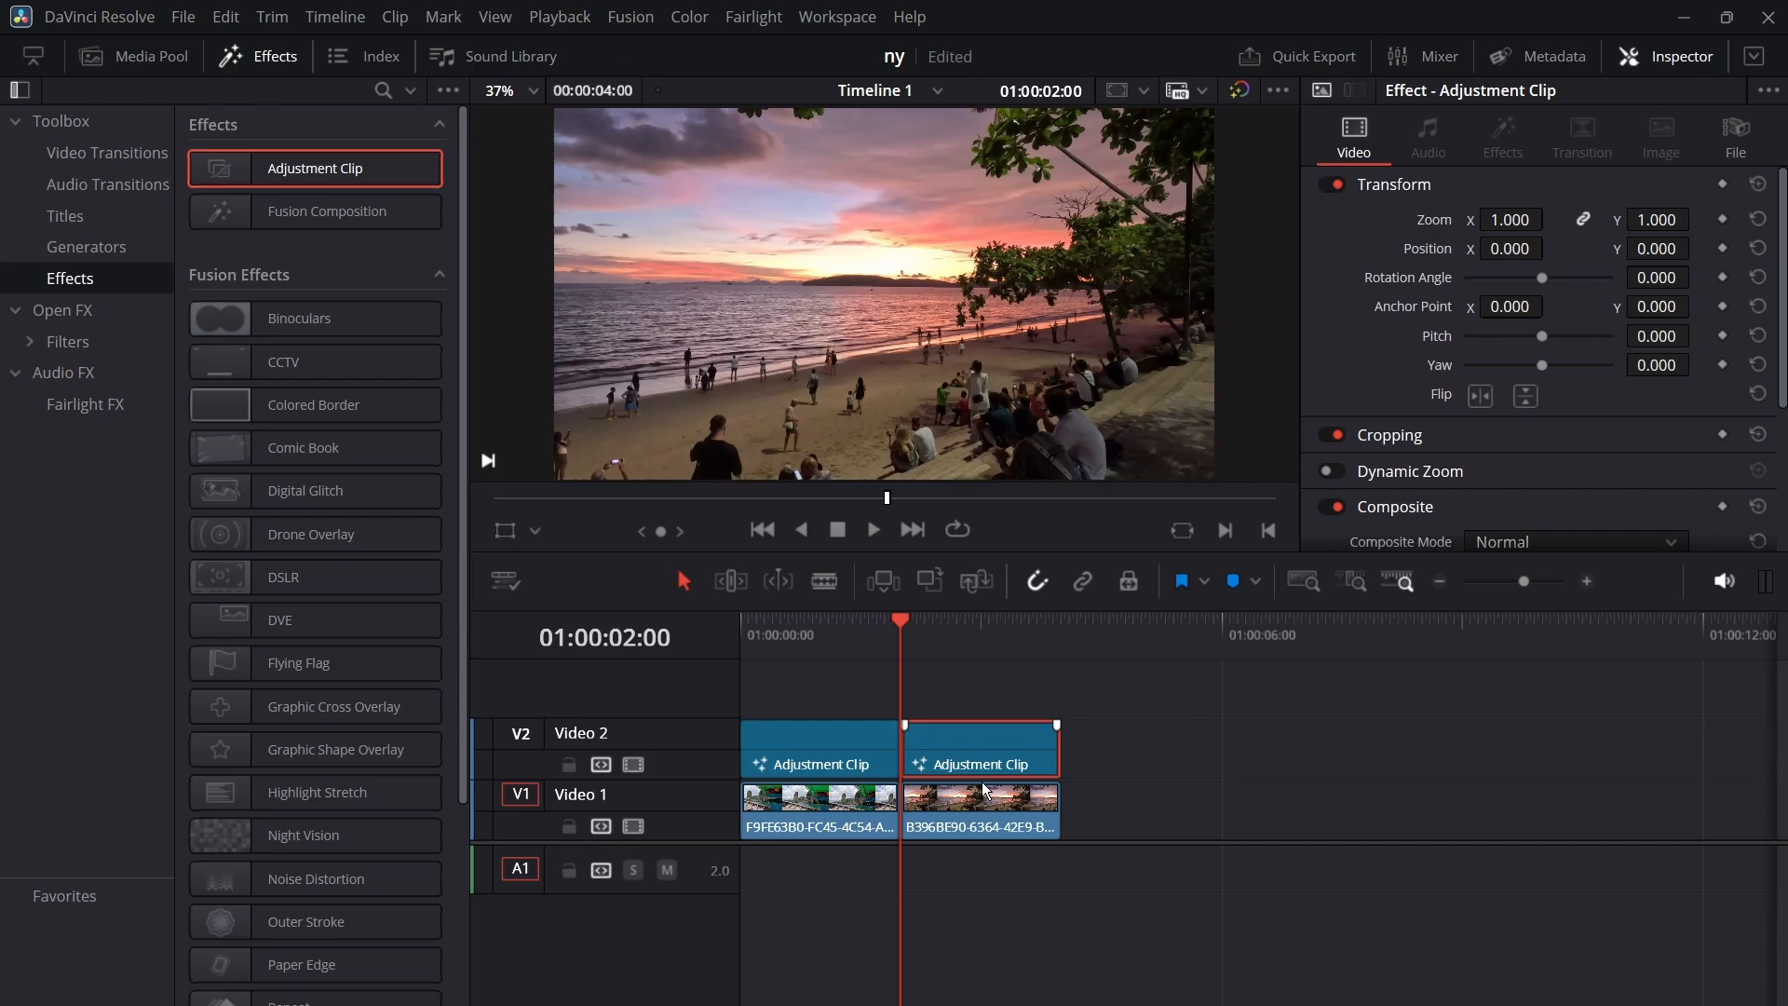
key(shift+5)
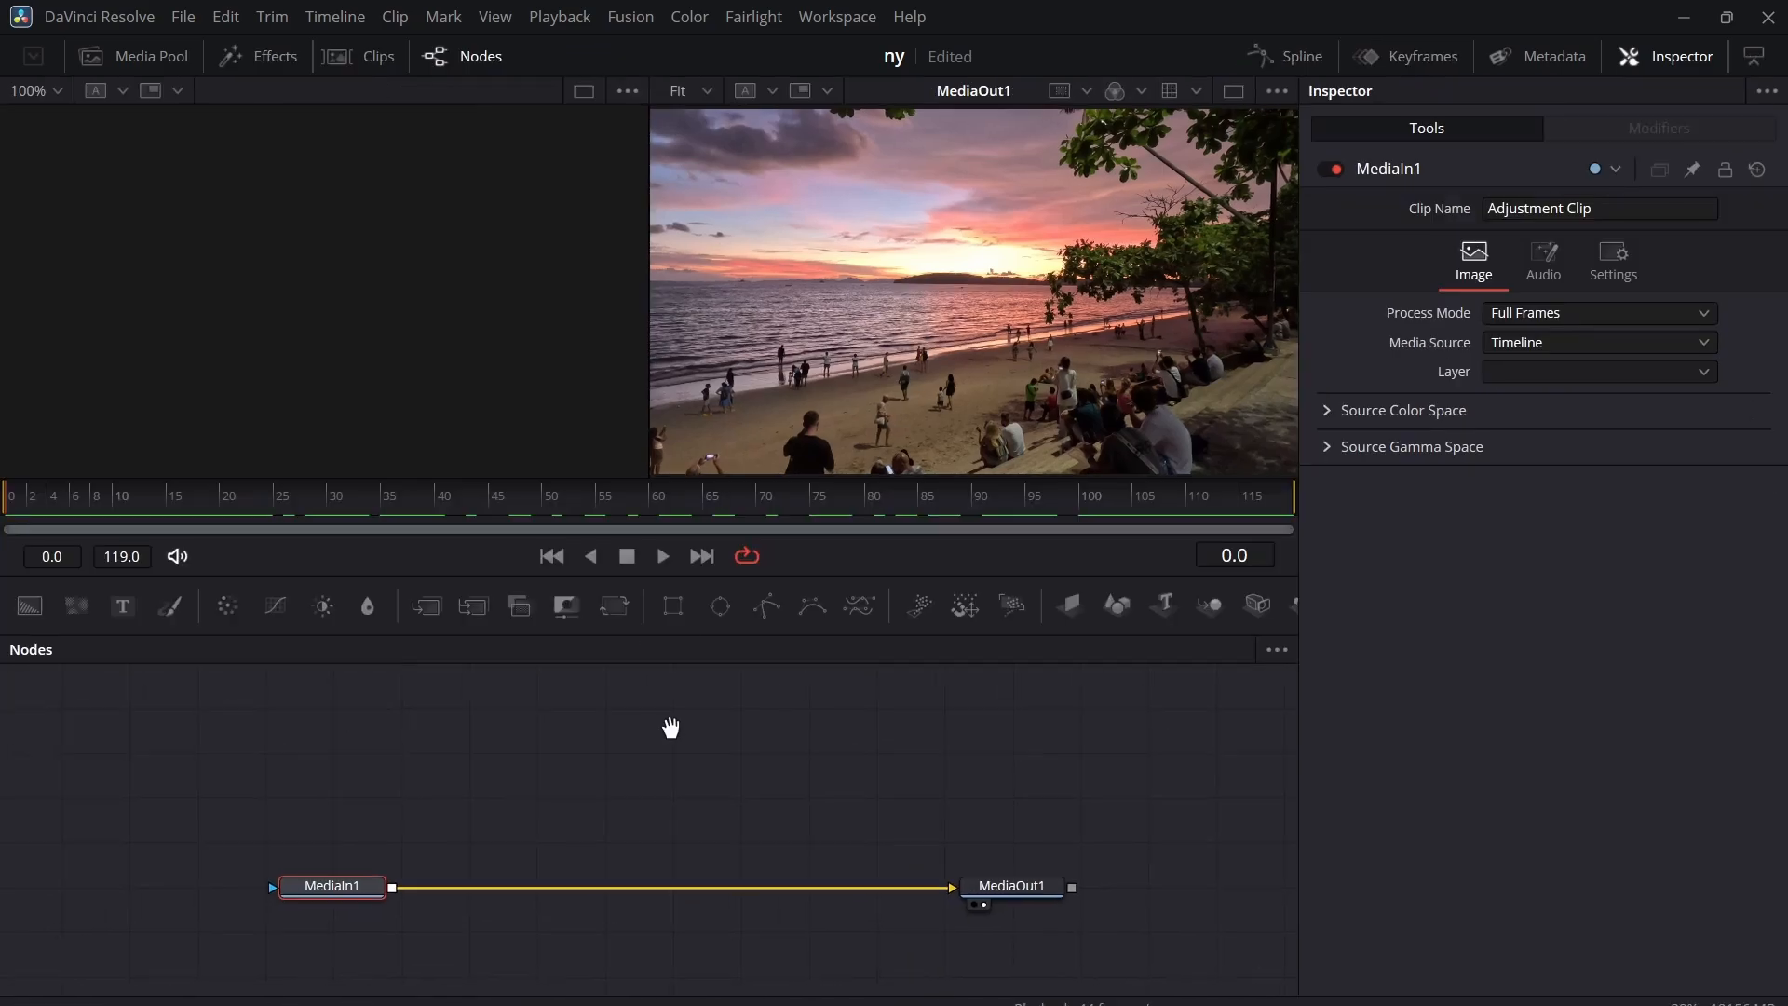
key(shift+space)
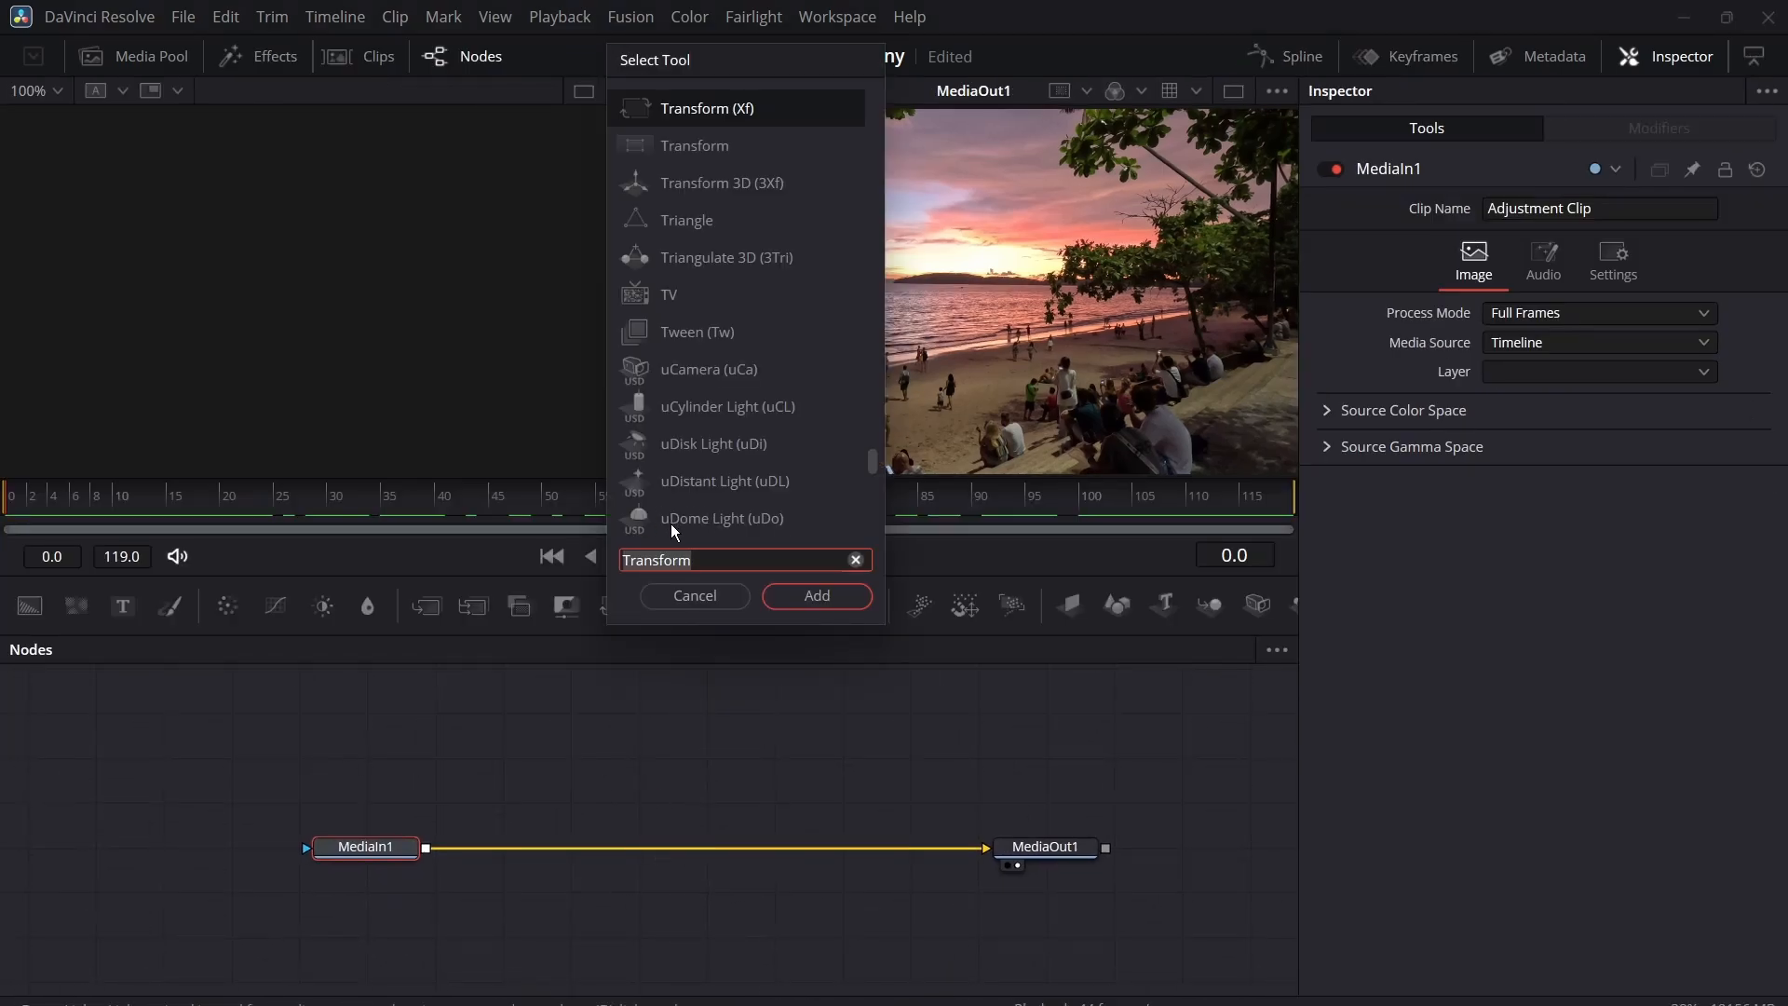
click(735, 145)
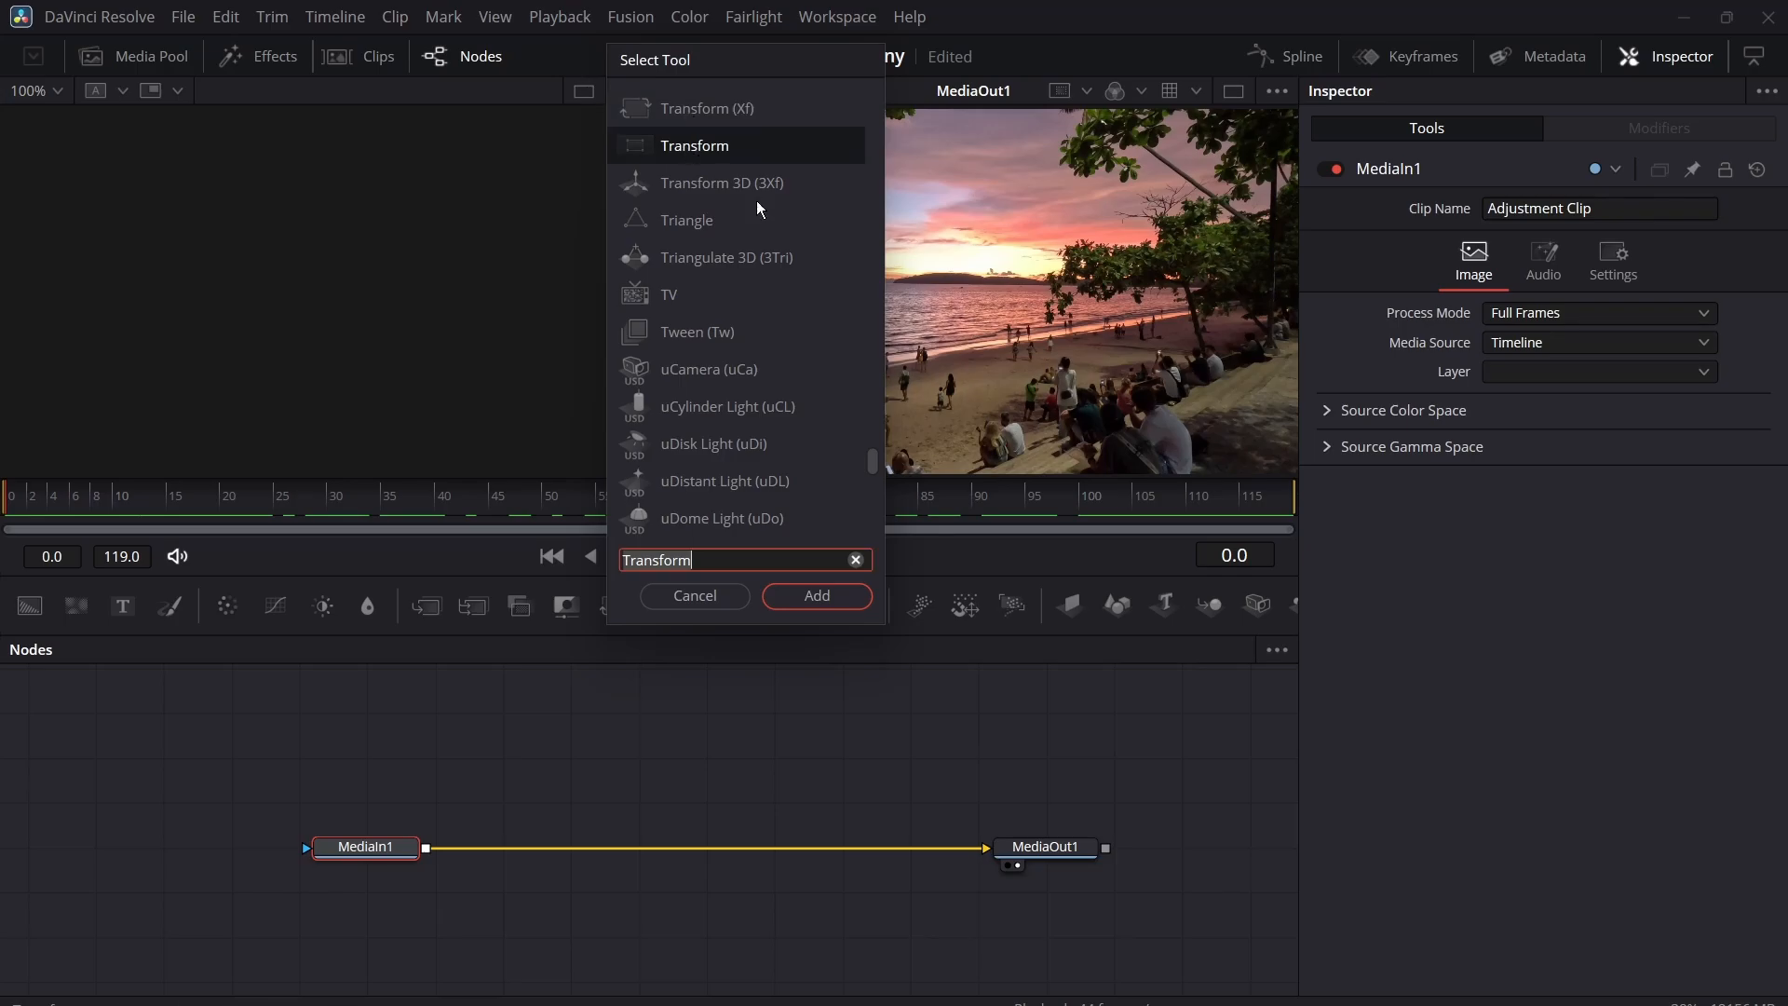
click(818, 596)
drag(488, 869, 609, 867)
- Add Rotate and Zoom keyframes at frames 0 and 113, and return to frame 0
click(1749, 427)
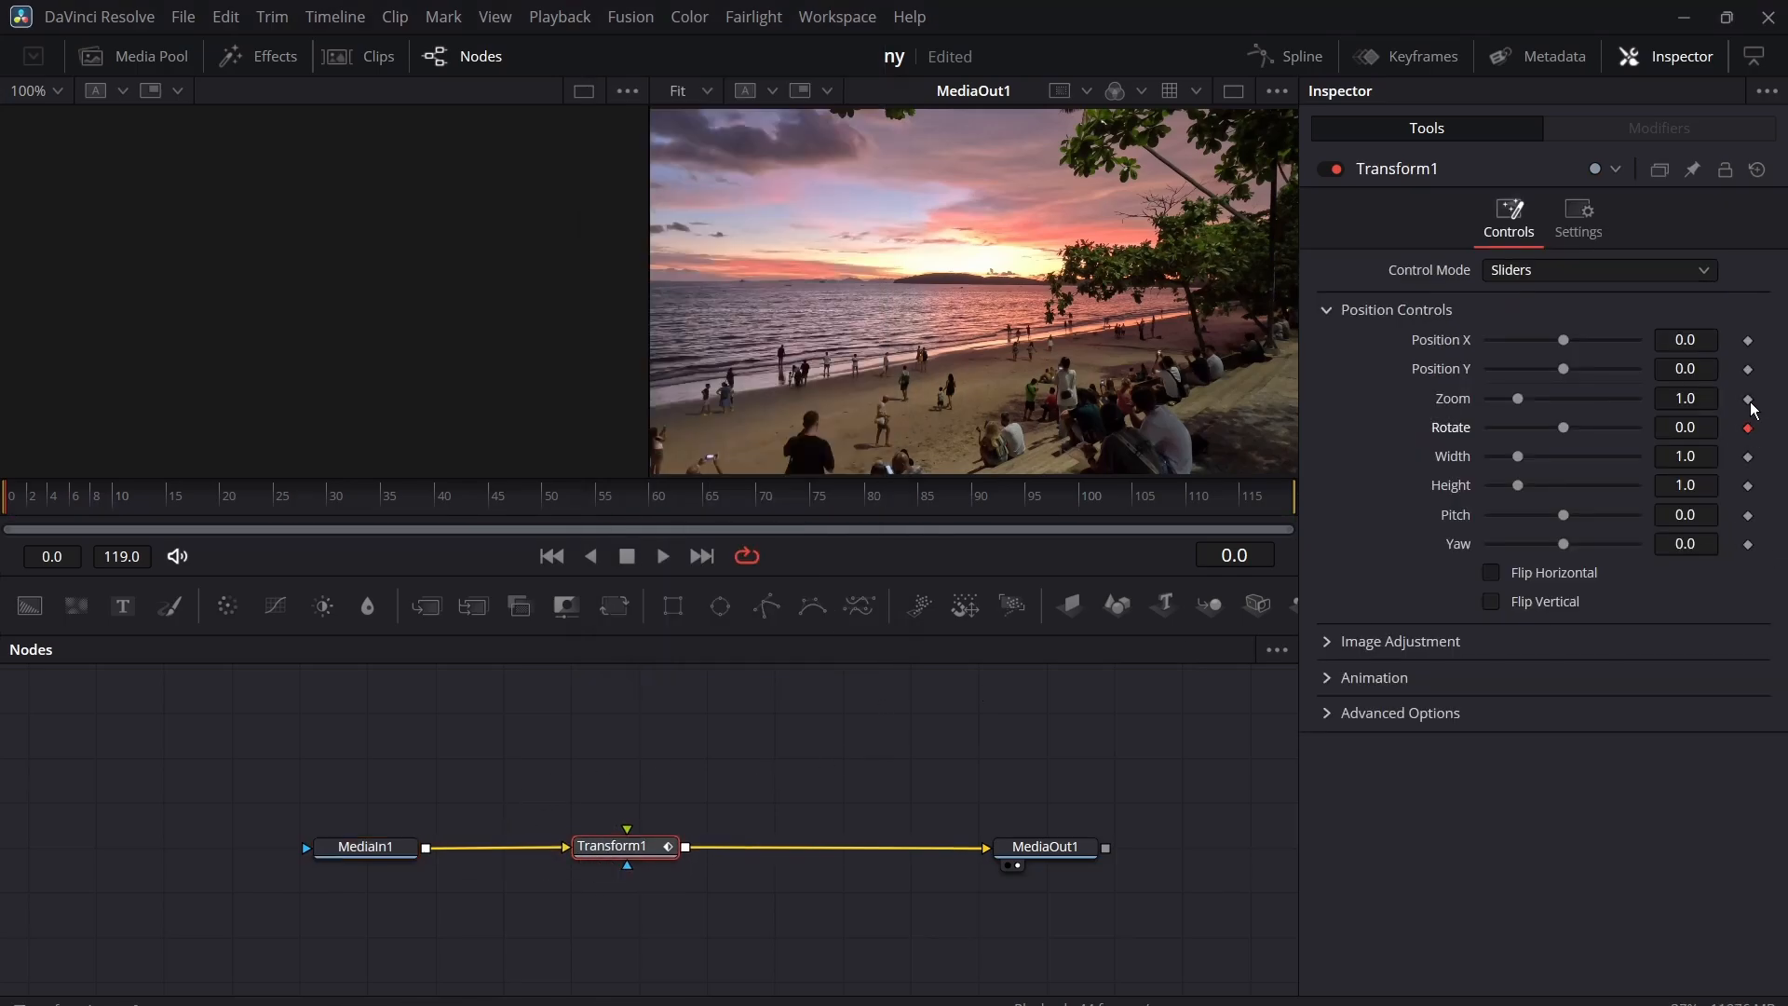
click(1748, 399)
drag(938, 499, 1226, 500)
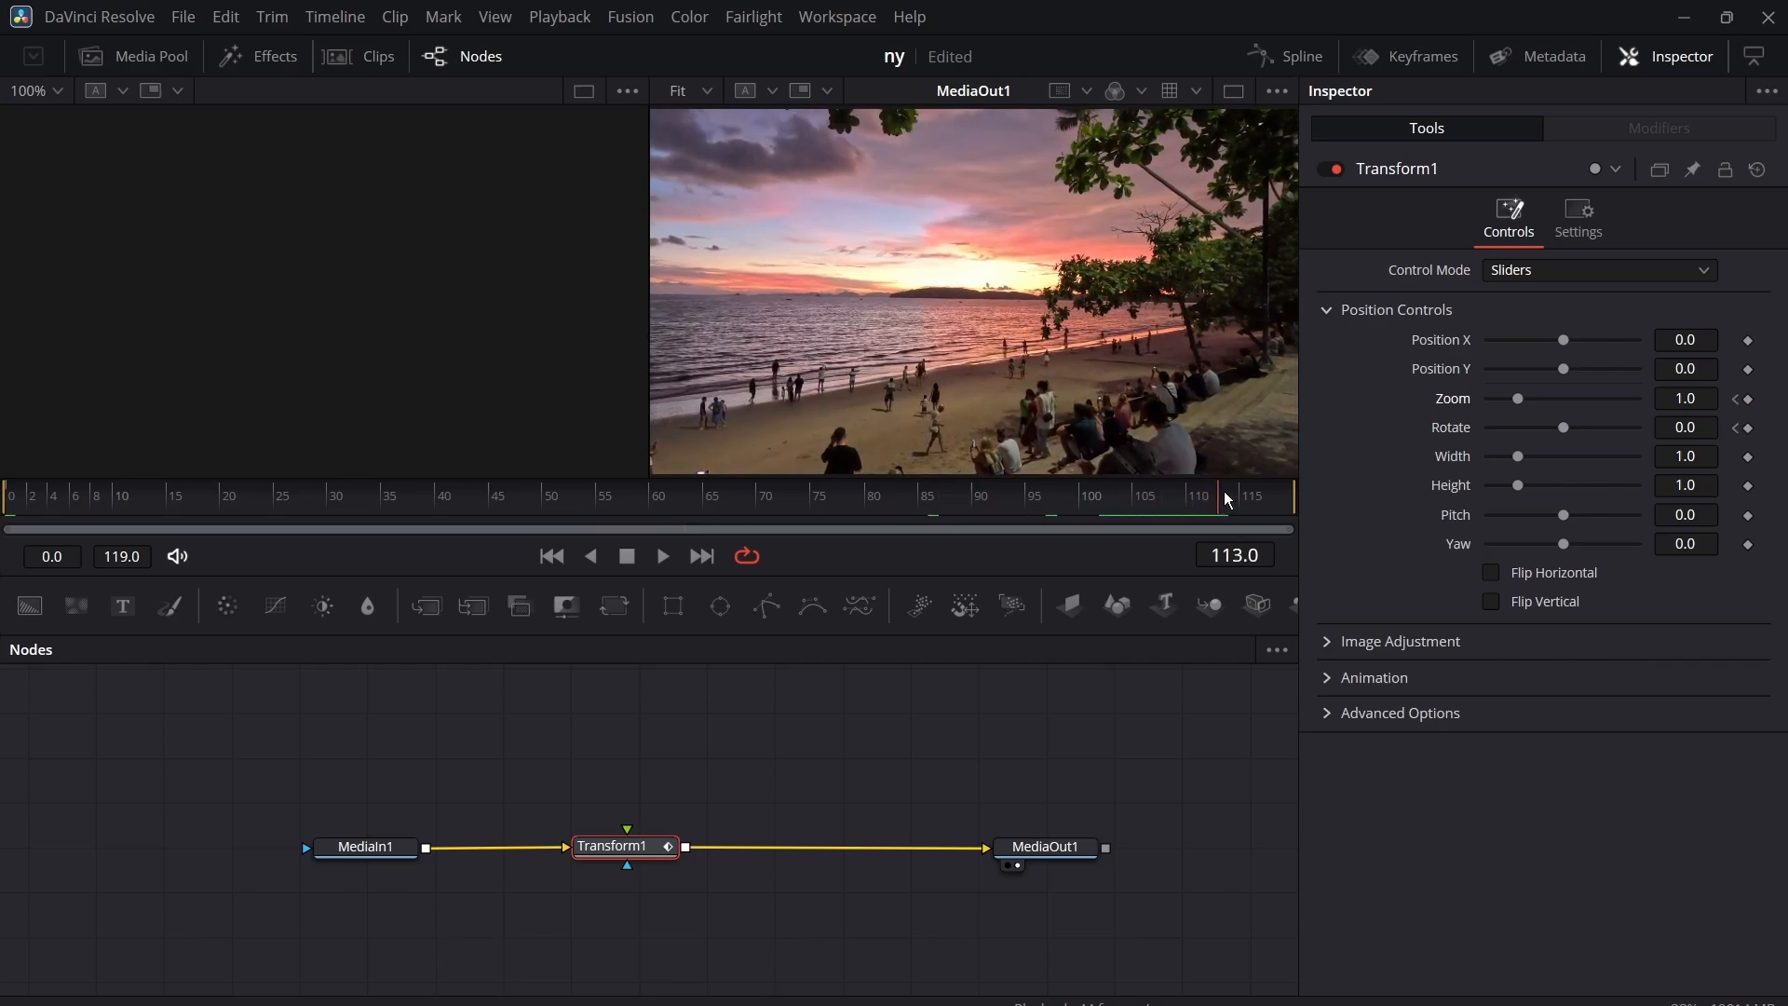
click(1748, 399)
click(1749, 429)
drag(866, 503, 7, 514)
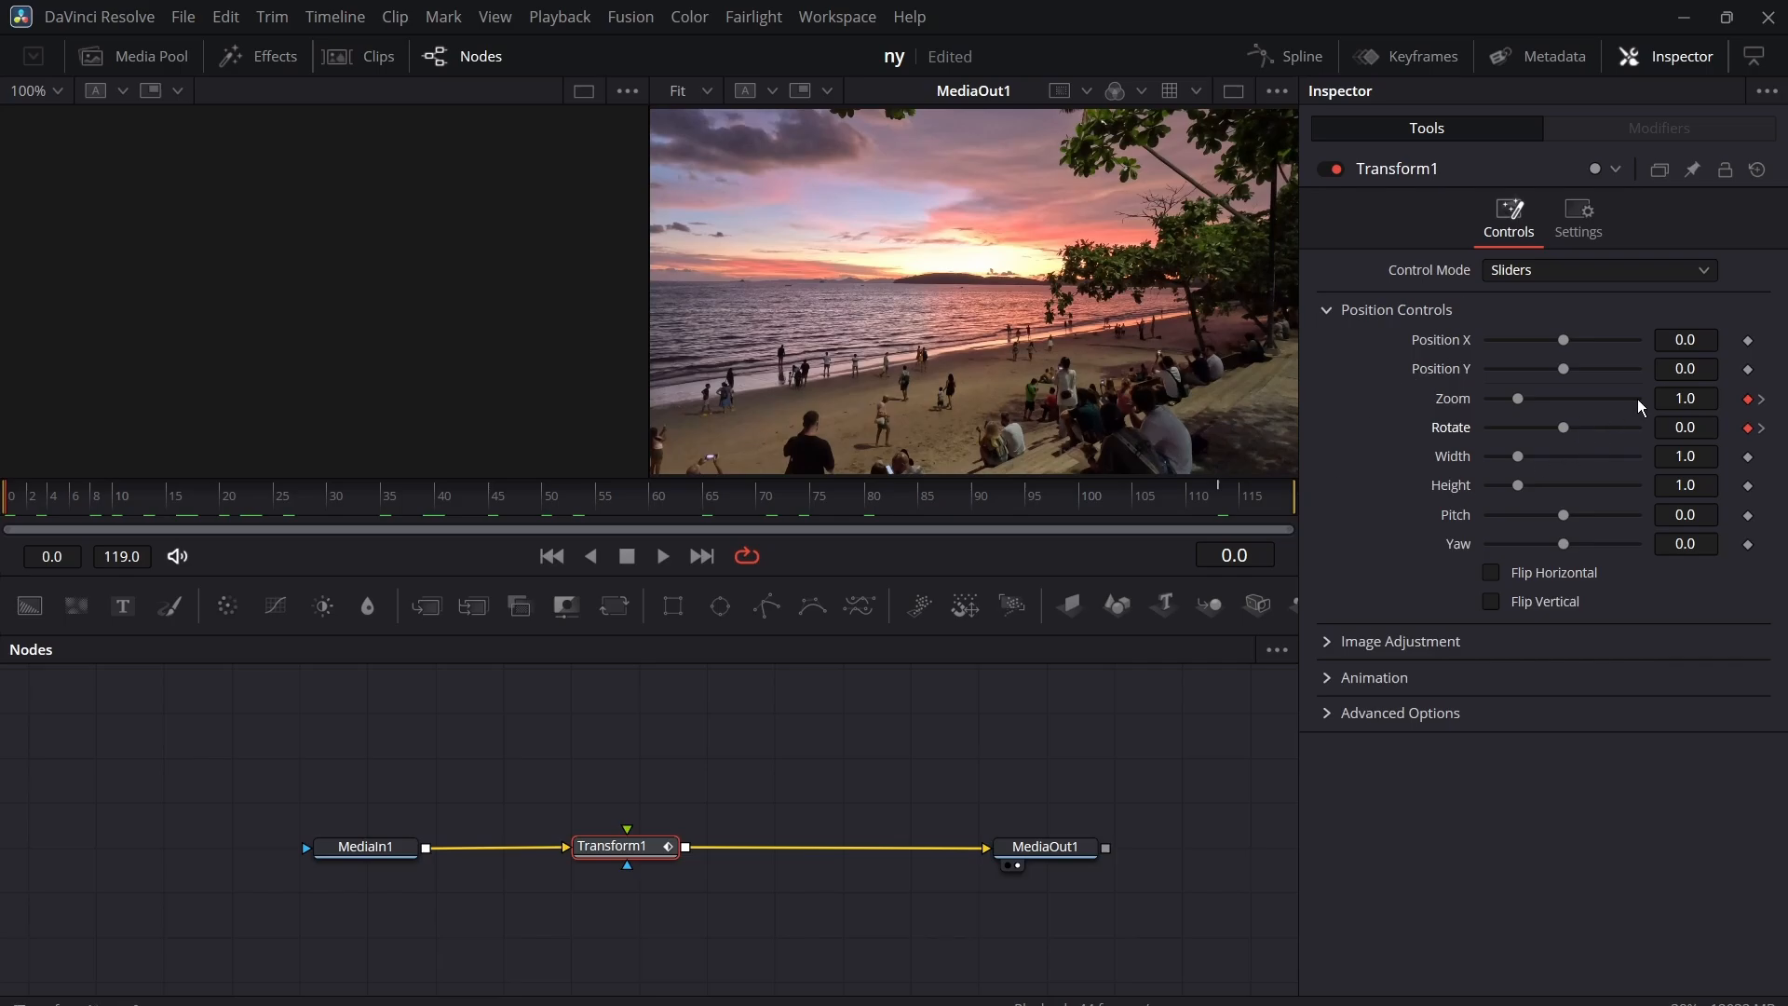
click(1686, 399)
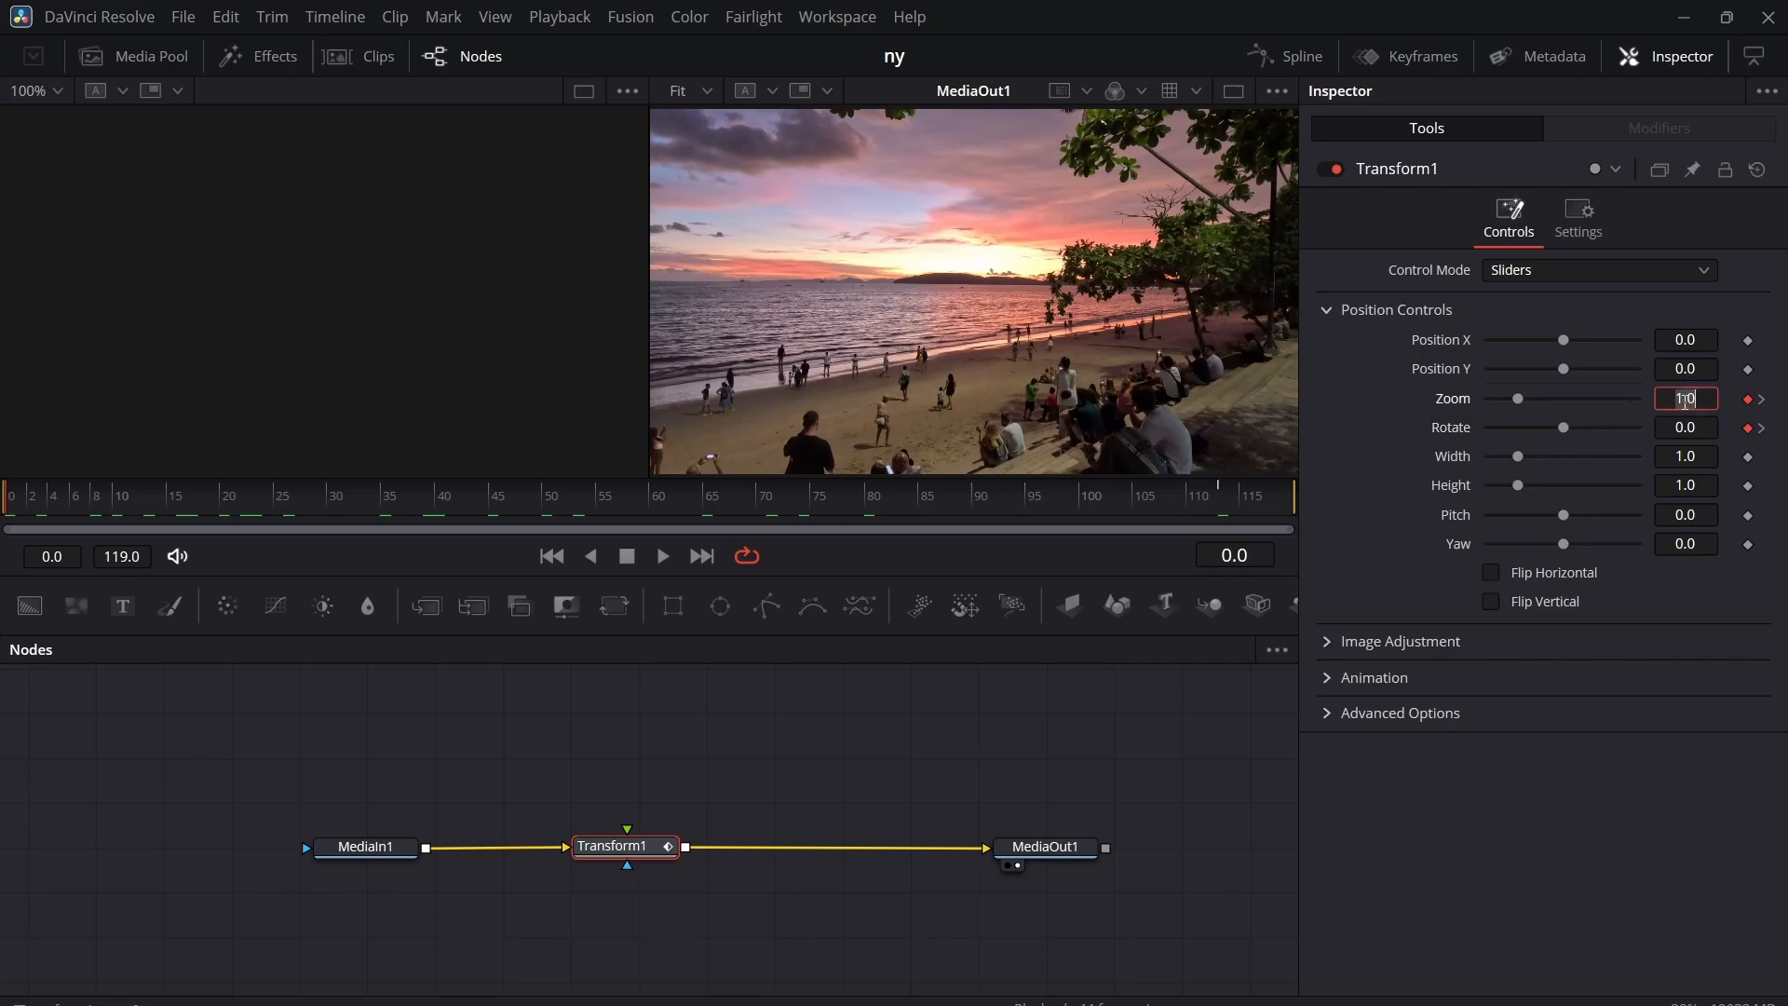
text(90)
key(Tab)
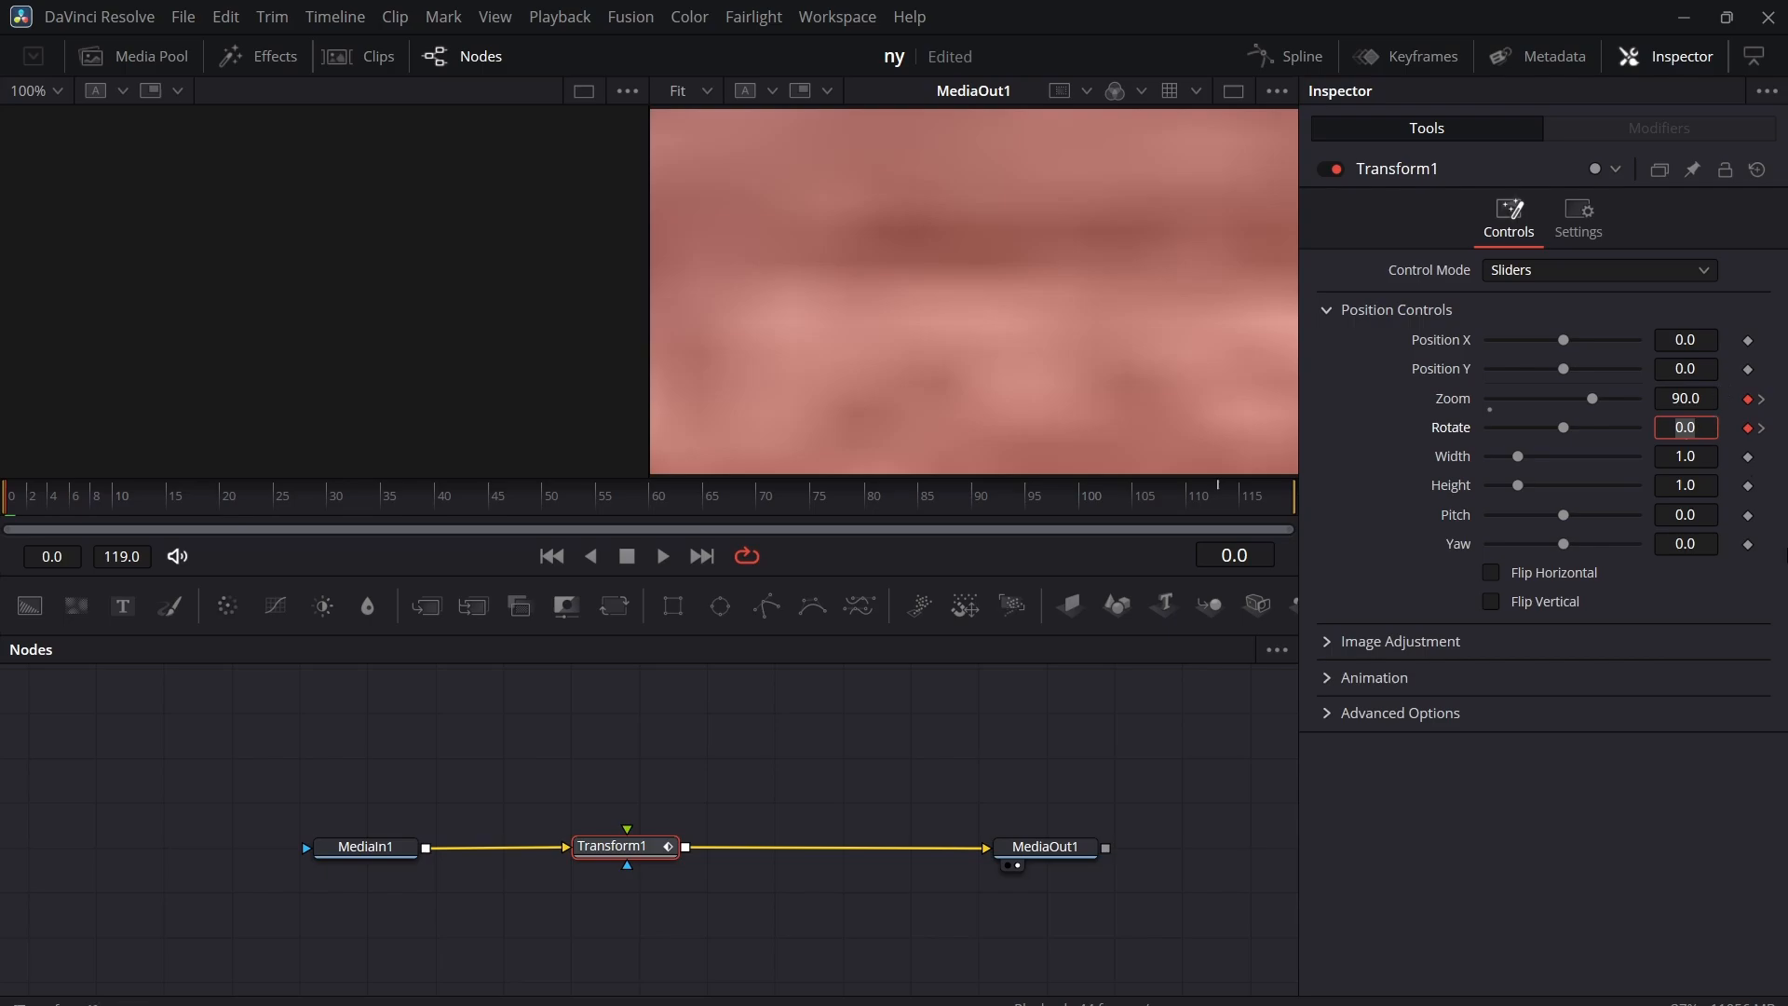
- Set the frame 0 keyframes to a Zoom of 2.0 and a Rotate of 90
click(1698, 397)
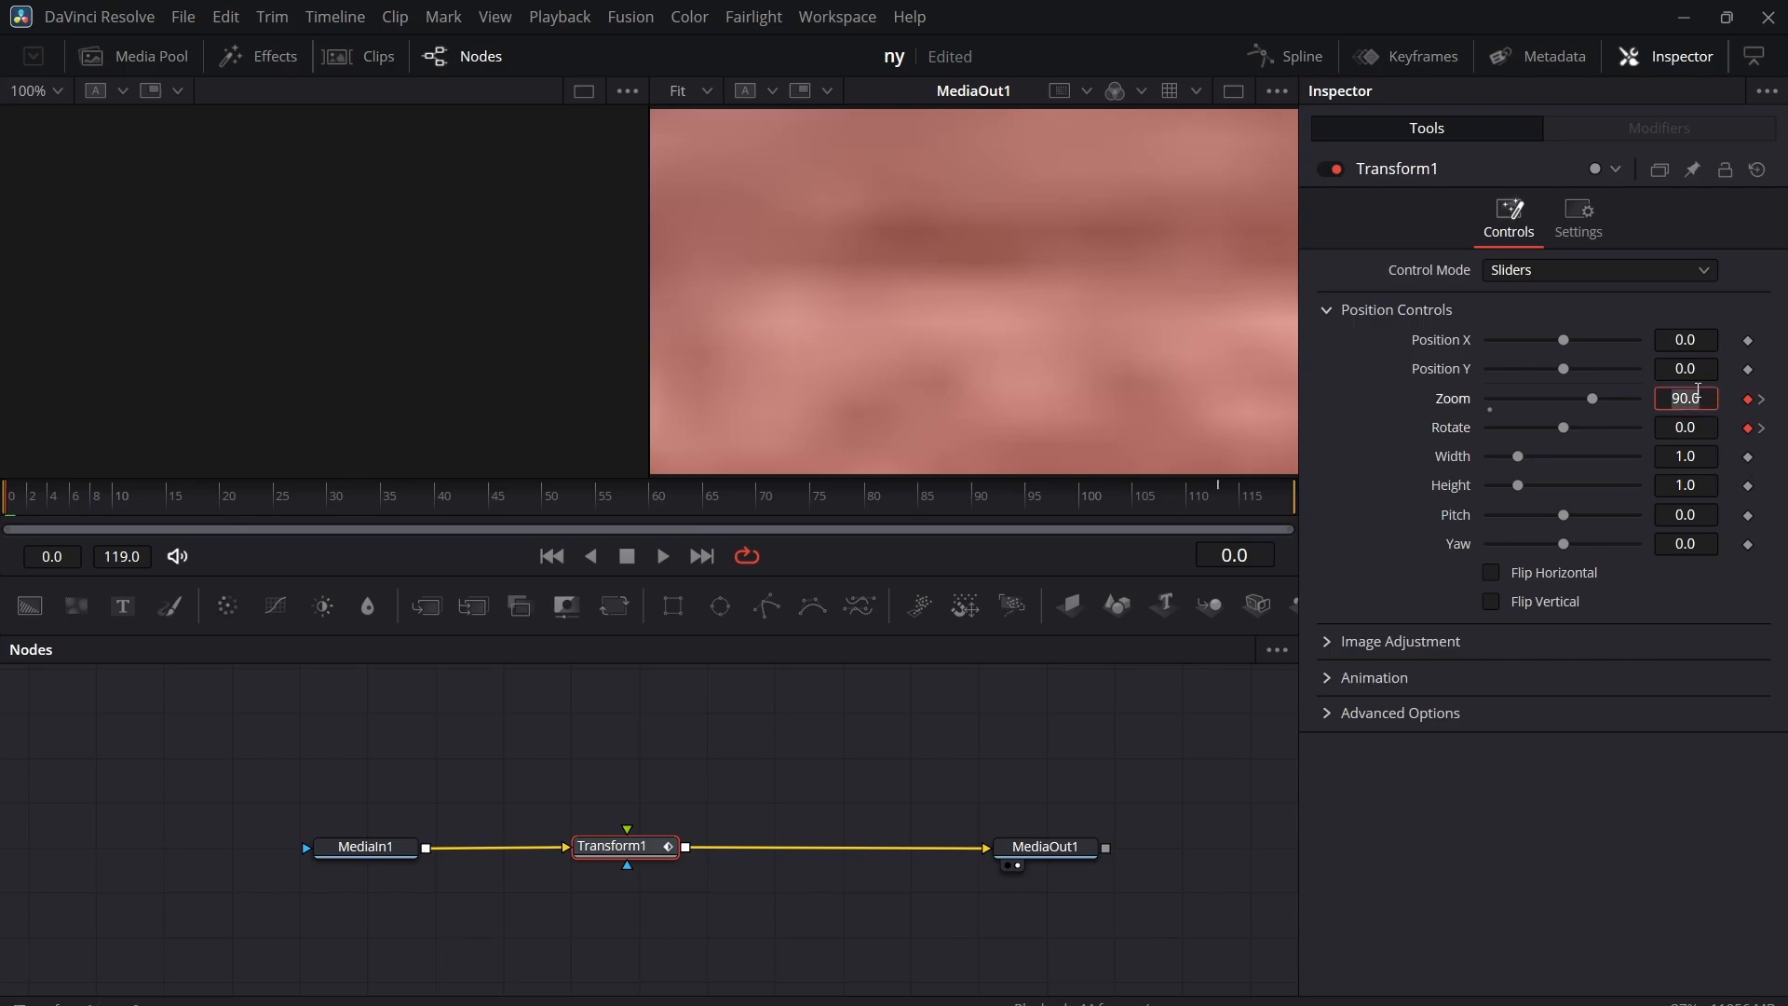
text(2)
key(Tab)
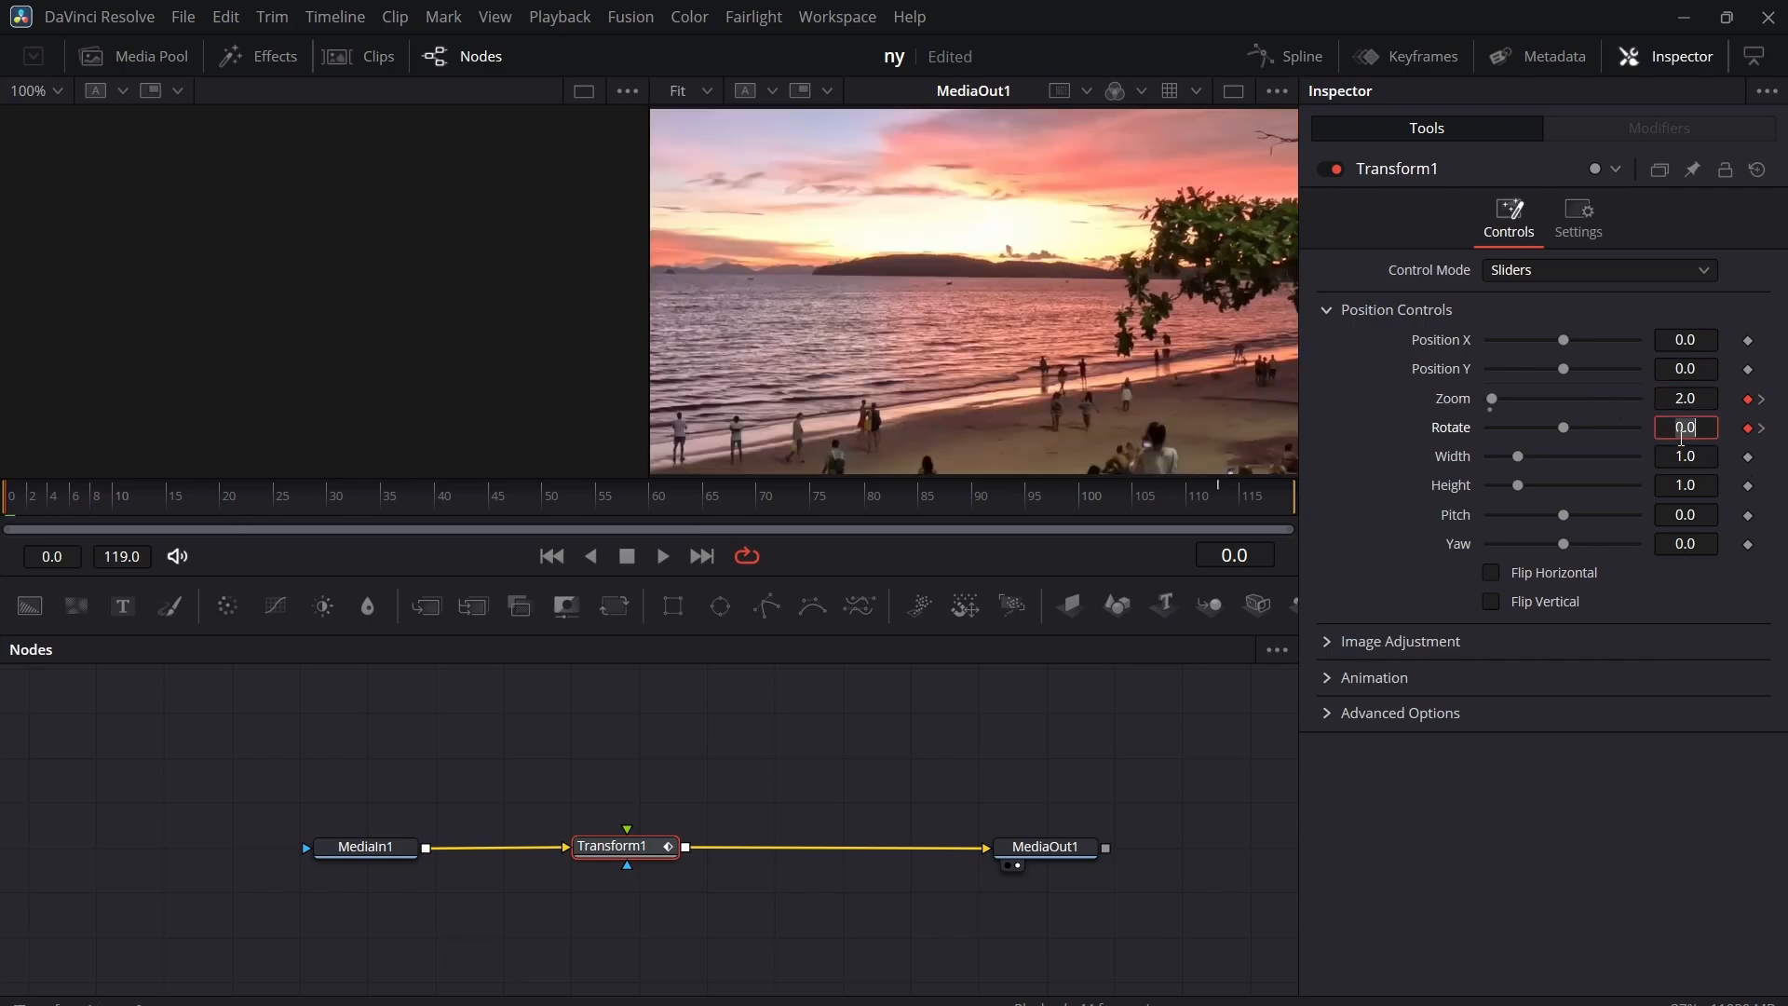
text(90)
key(Tab)
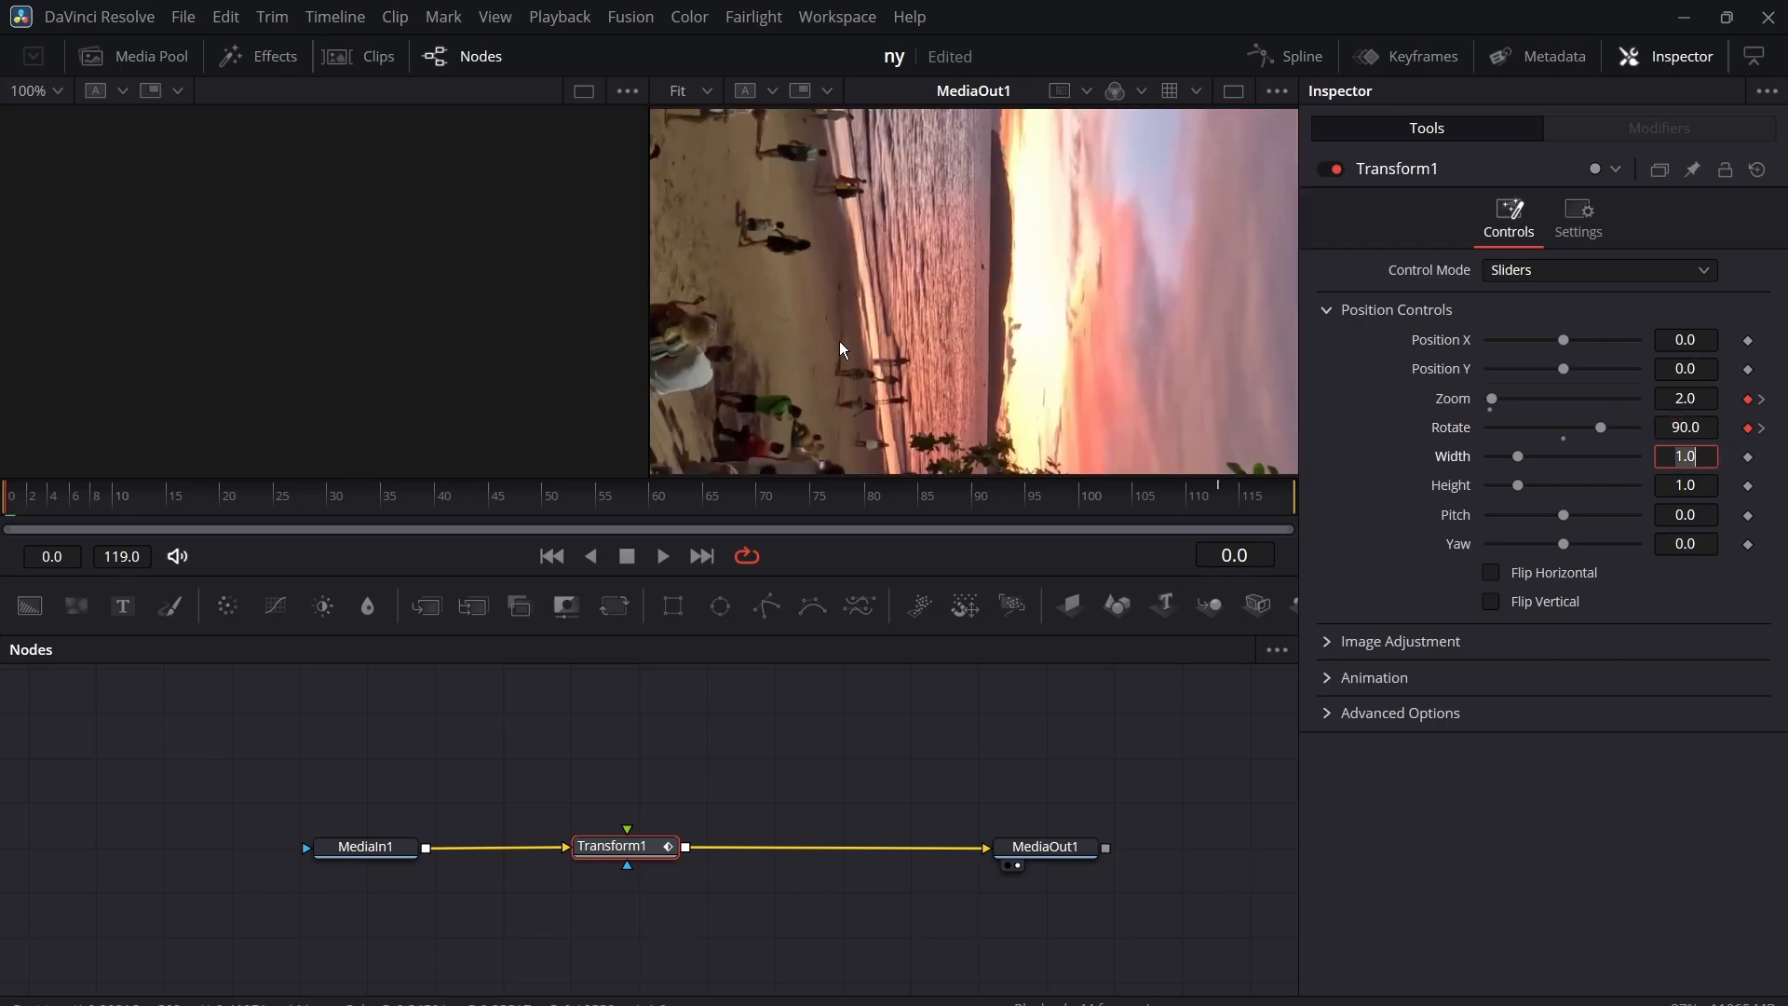
- Set the Transform's Edge Behaviour to Reflect and check the rotation from frame 0 across the clip
drag(14, 508, 433, 517)
click(1333, 715)
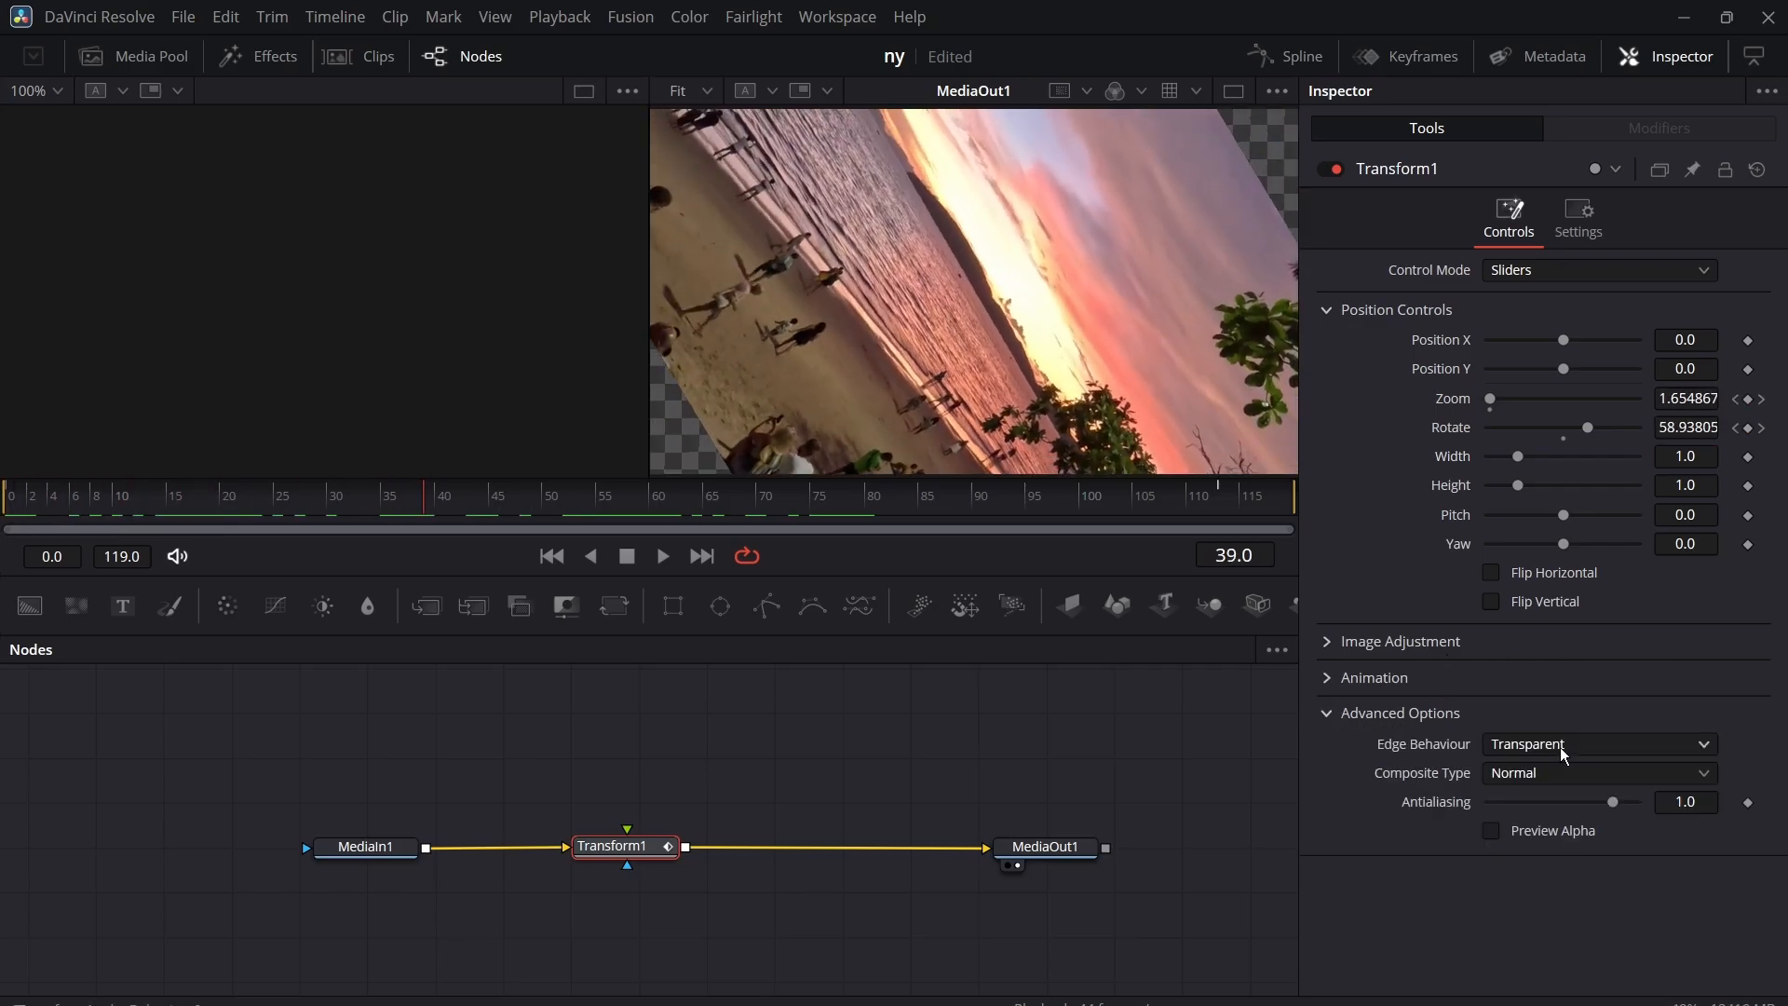
click(1561, 745)
click(1562, 859)
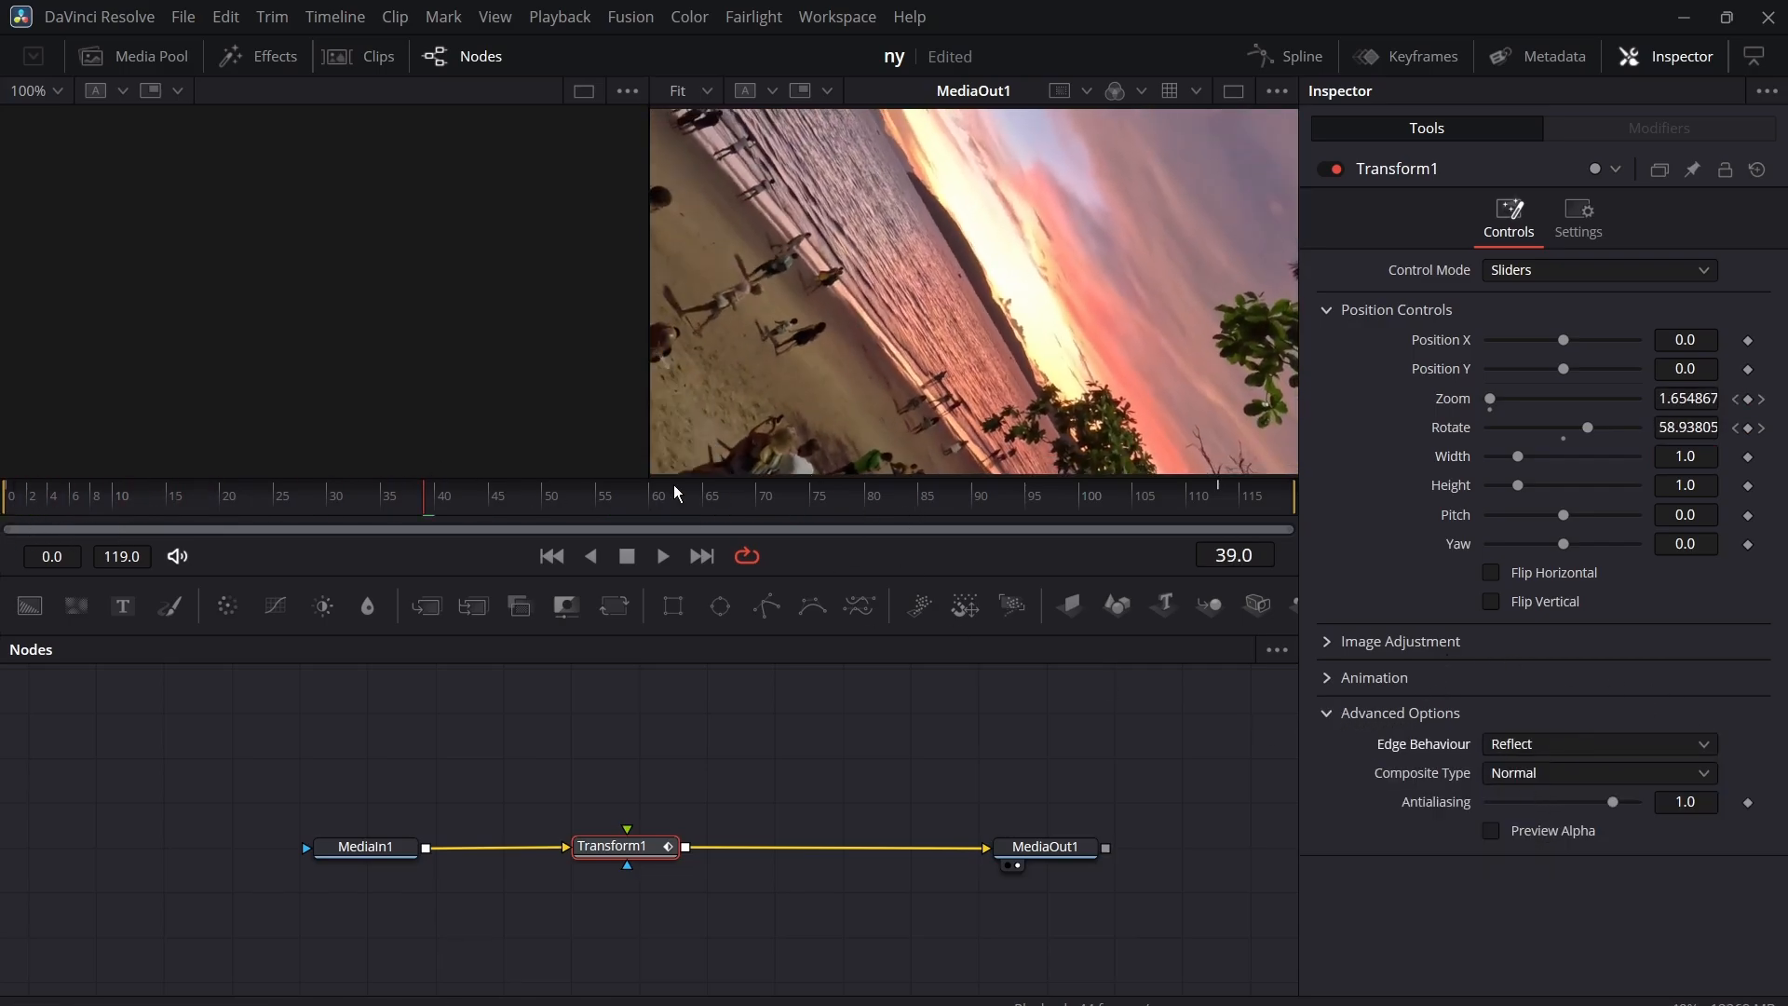
mouse_move(17, 504)
mouse_down()
mouse_move(1332, 573)
mouse_move(289, 557)
mouse_move(5, 520)
mouse_up()
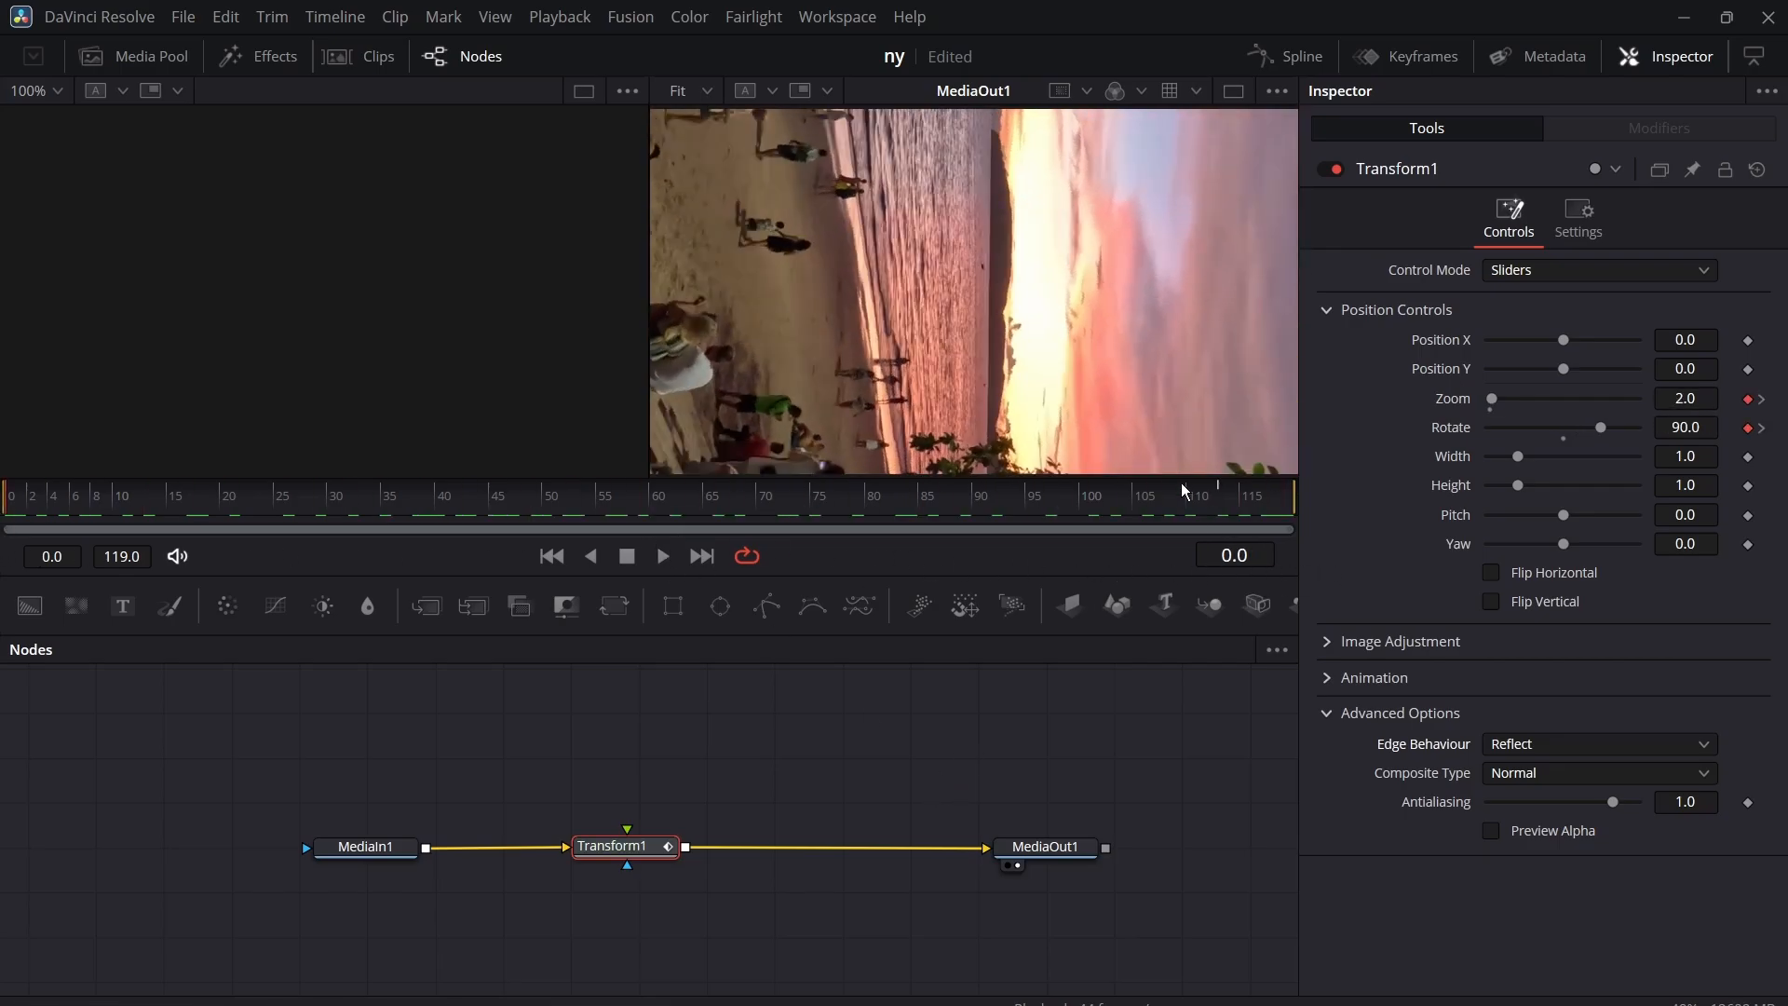
drag(1186, 494, 5, 569)
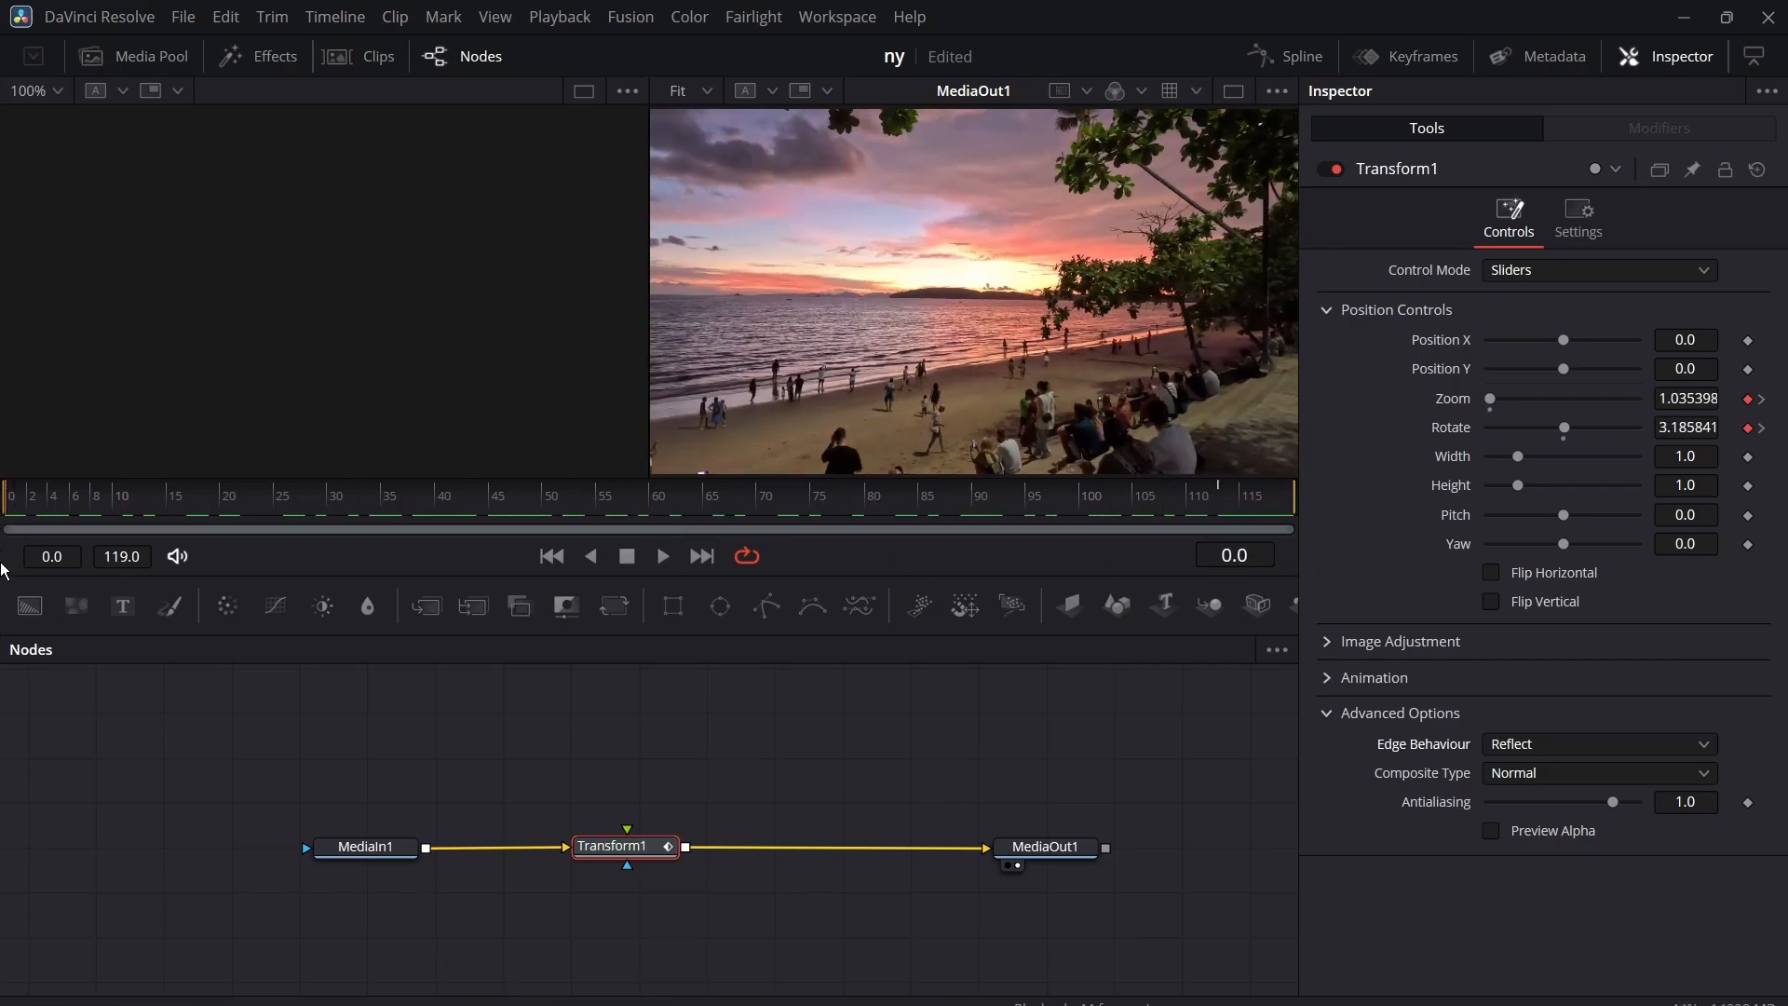
- Smooth the Rotate spline into a steep drop, pulling the frame 0 handle straight down to about 0 and the frame 113 handle back near frame 4
click(1286, 56)
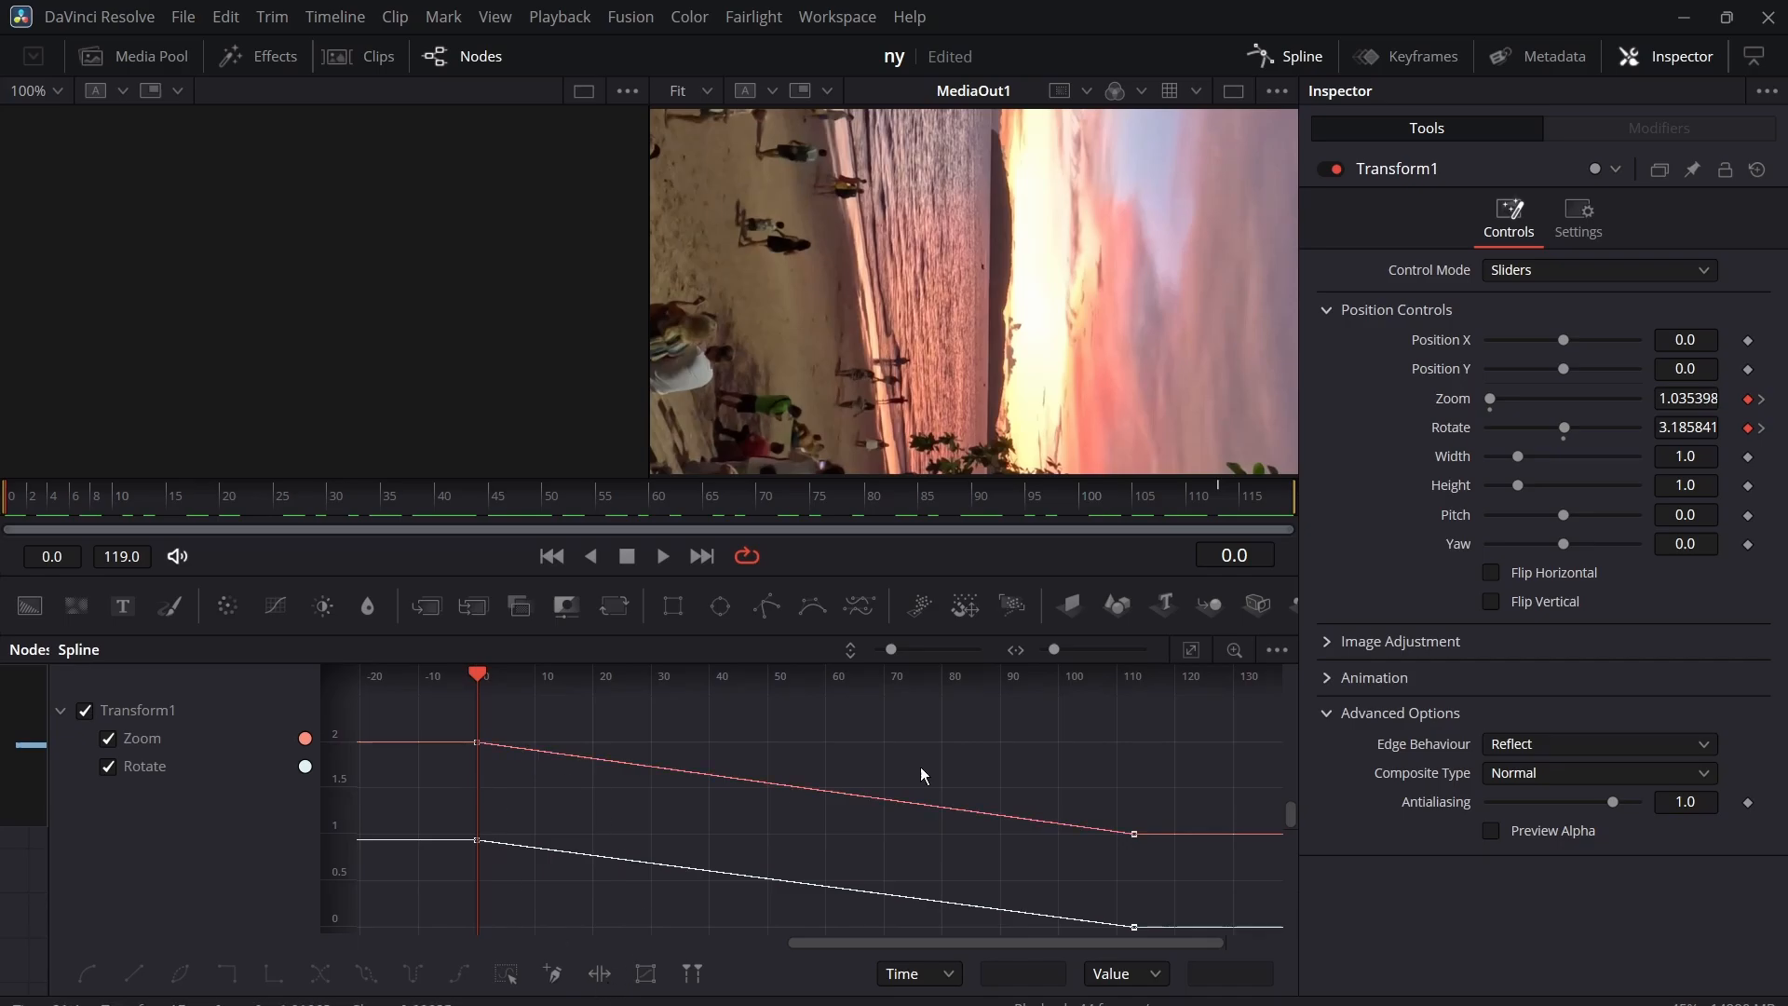
click(1196, 657)
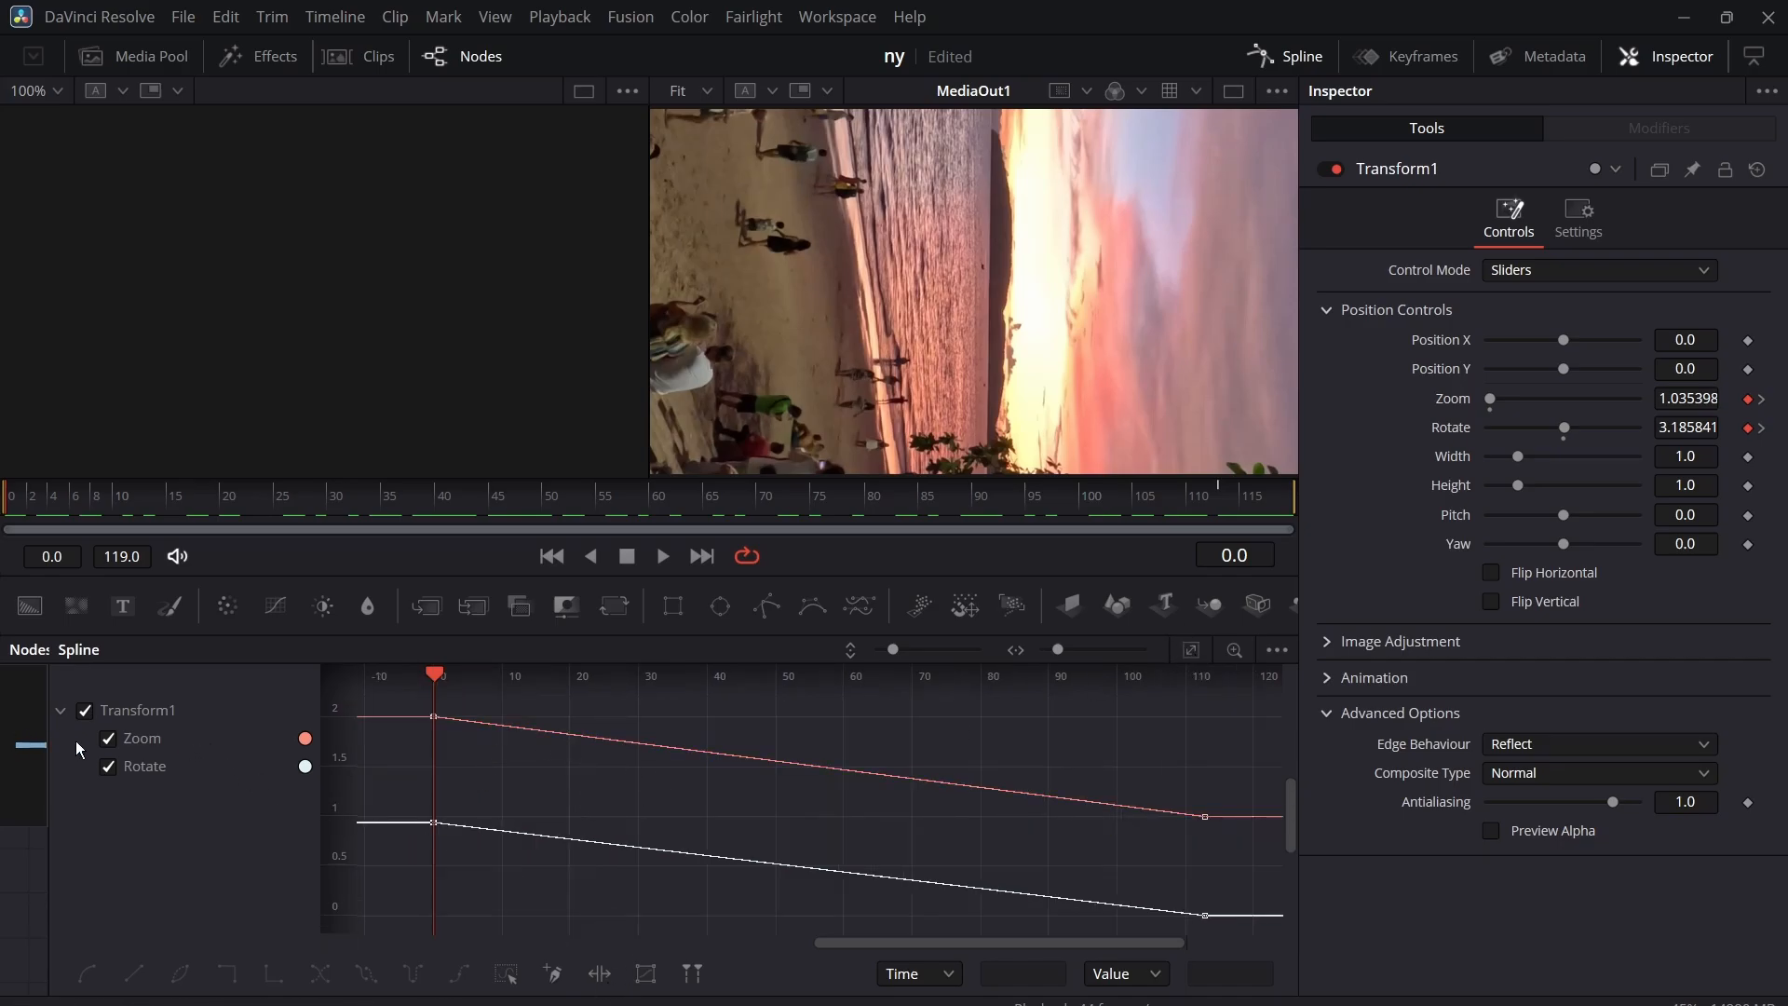
click(108, 738)
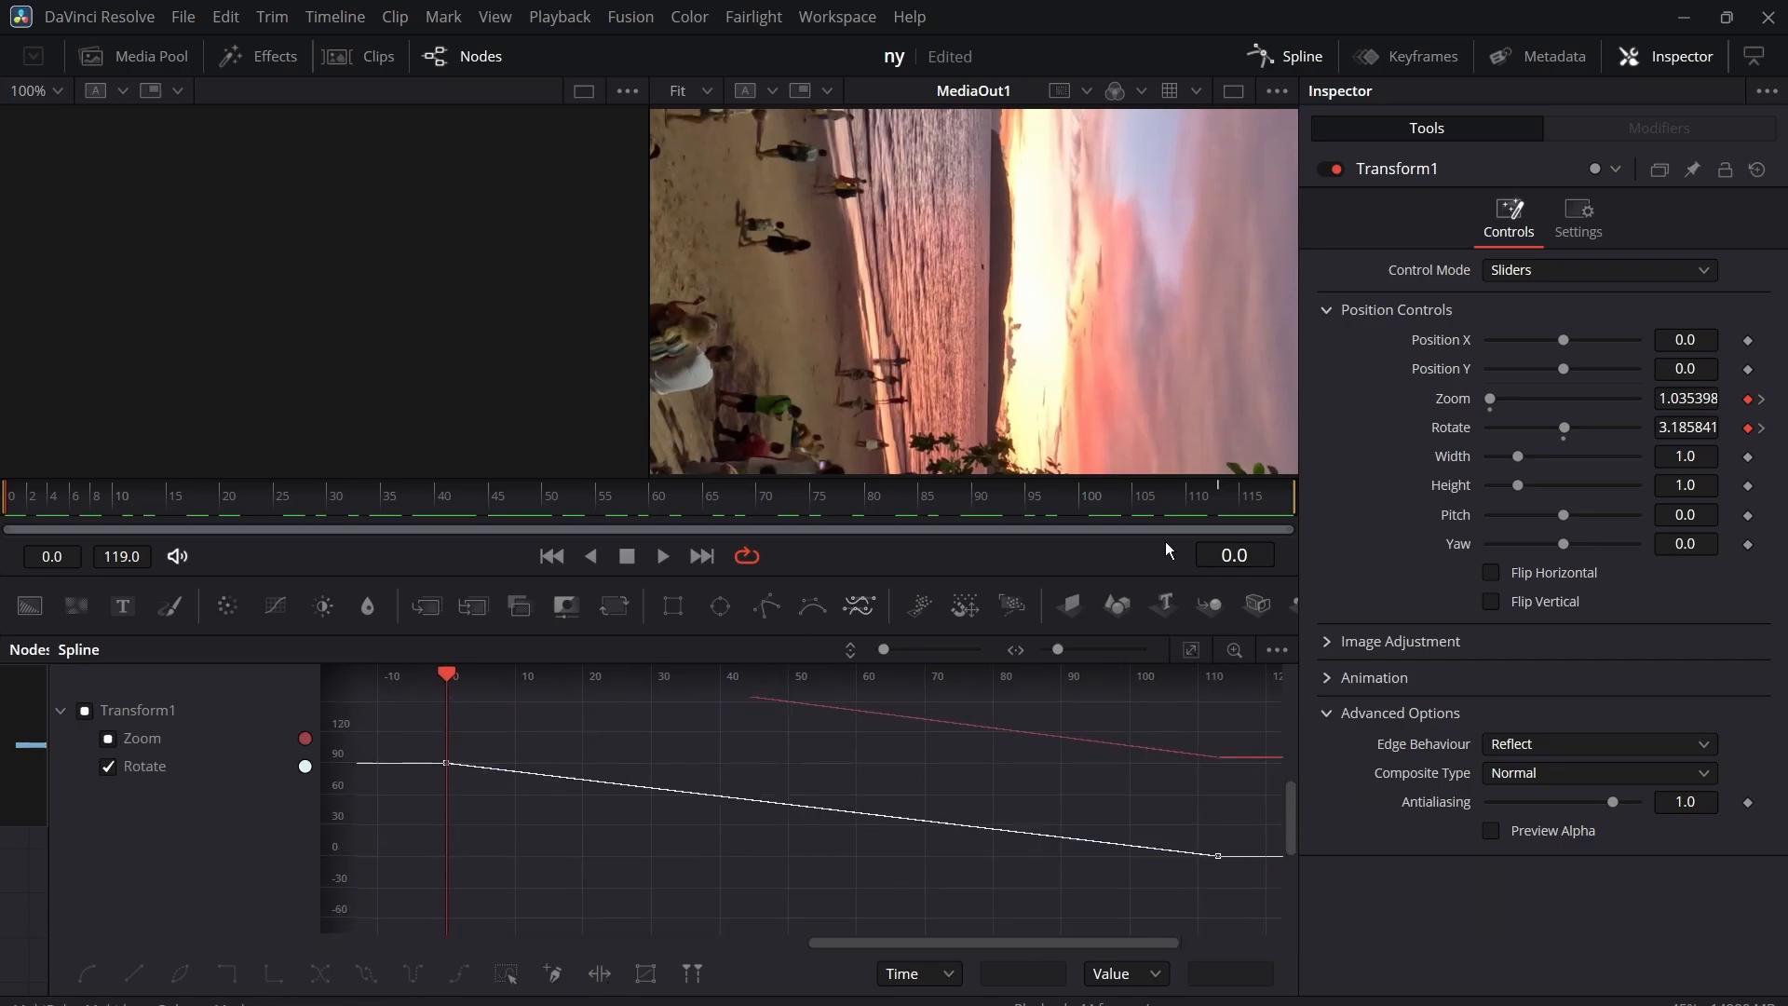
click(1191, 651)
drag(419, 715, 1204, 935)
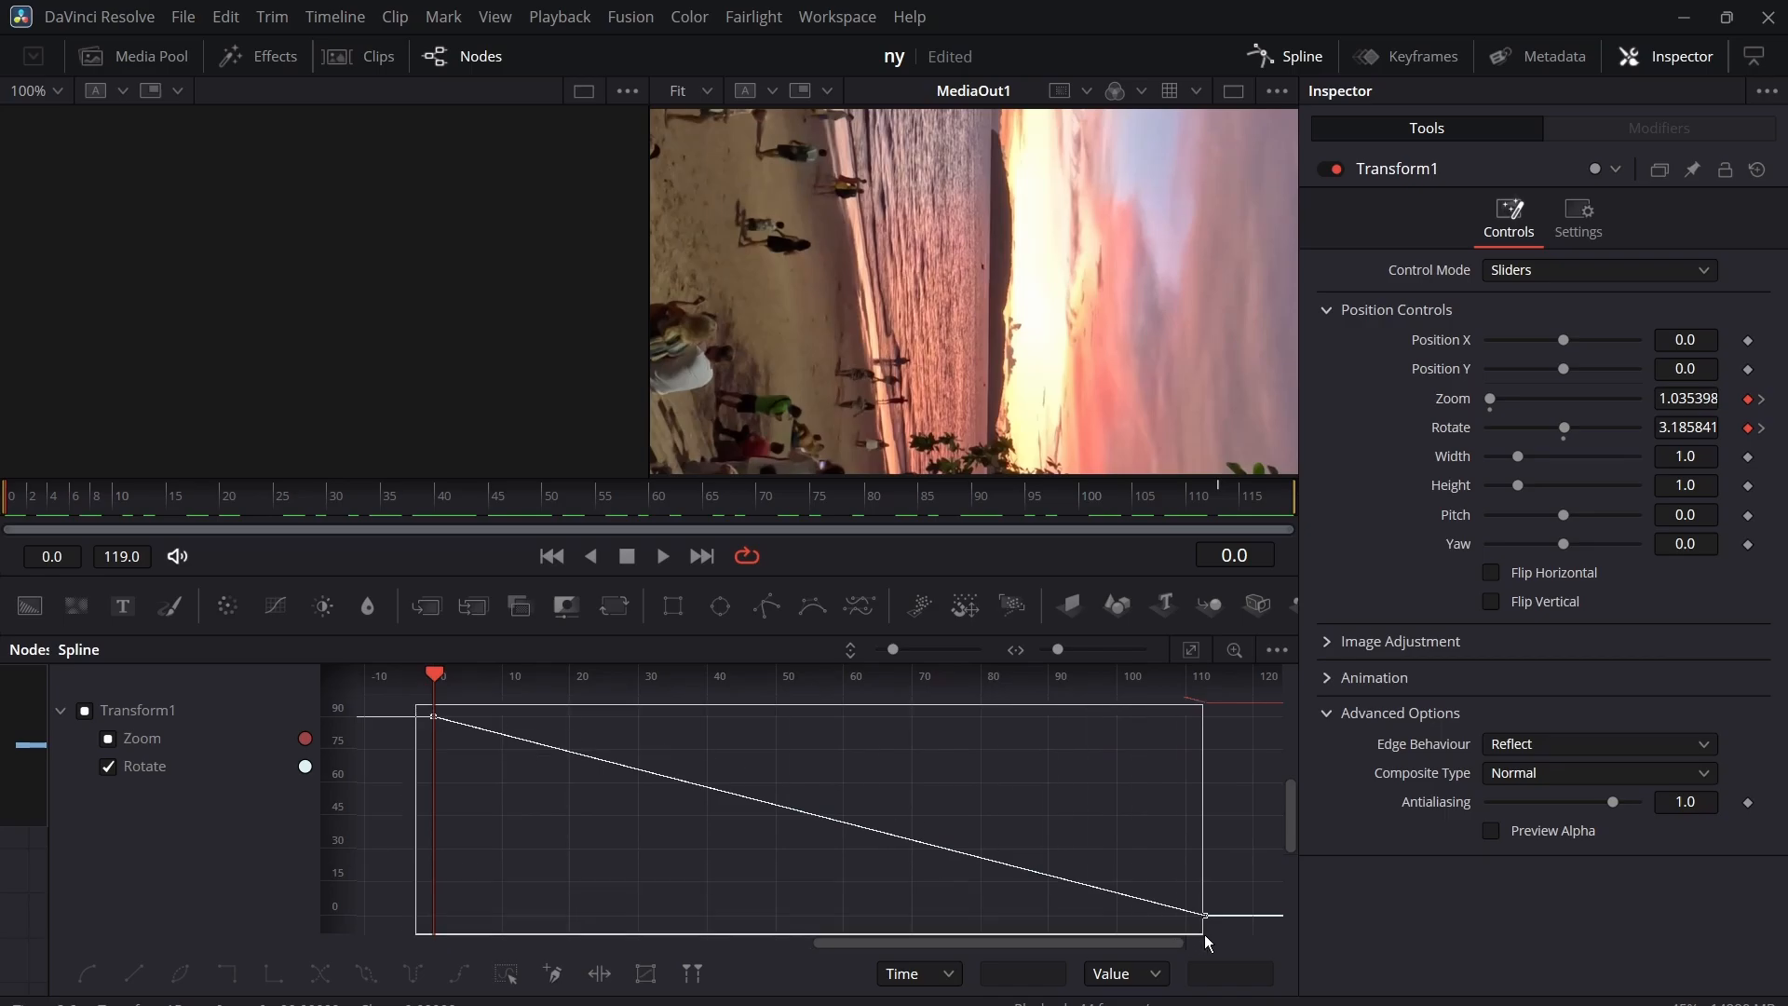
key(s)
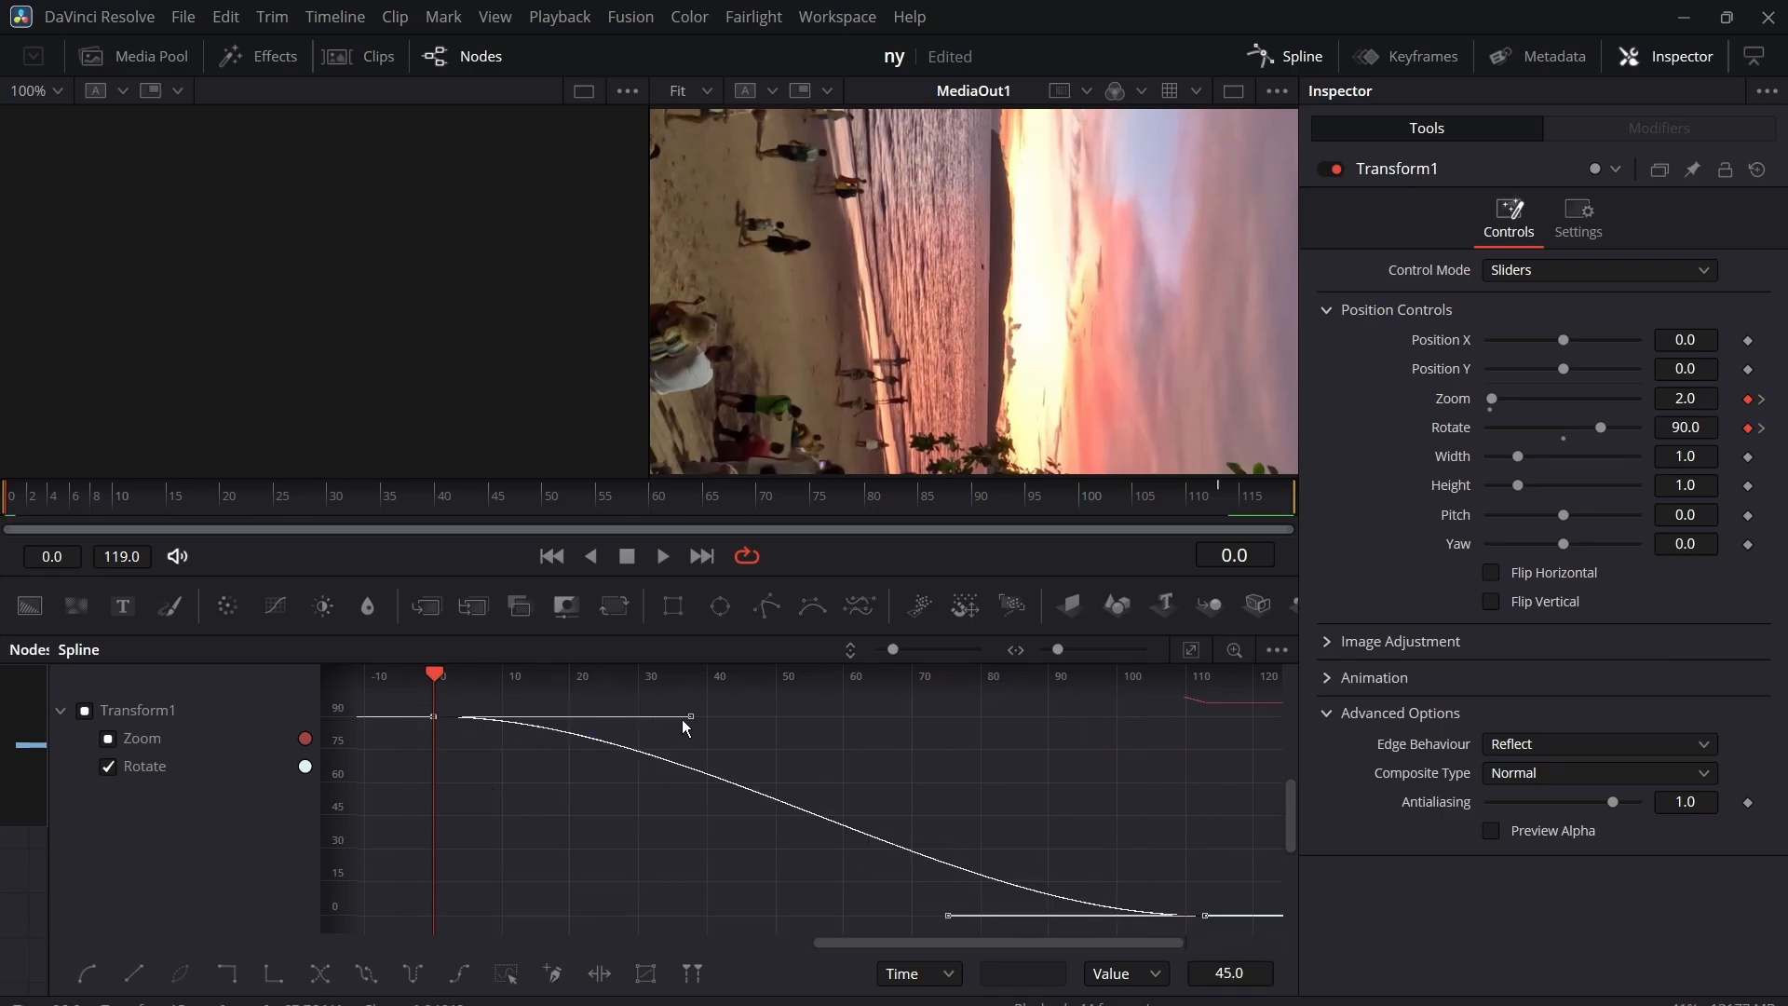
drag(691, 717, 435, 916)
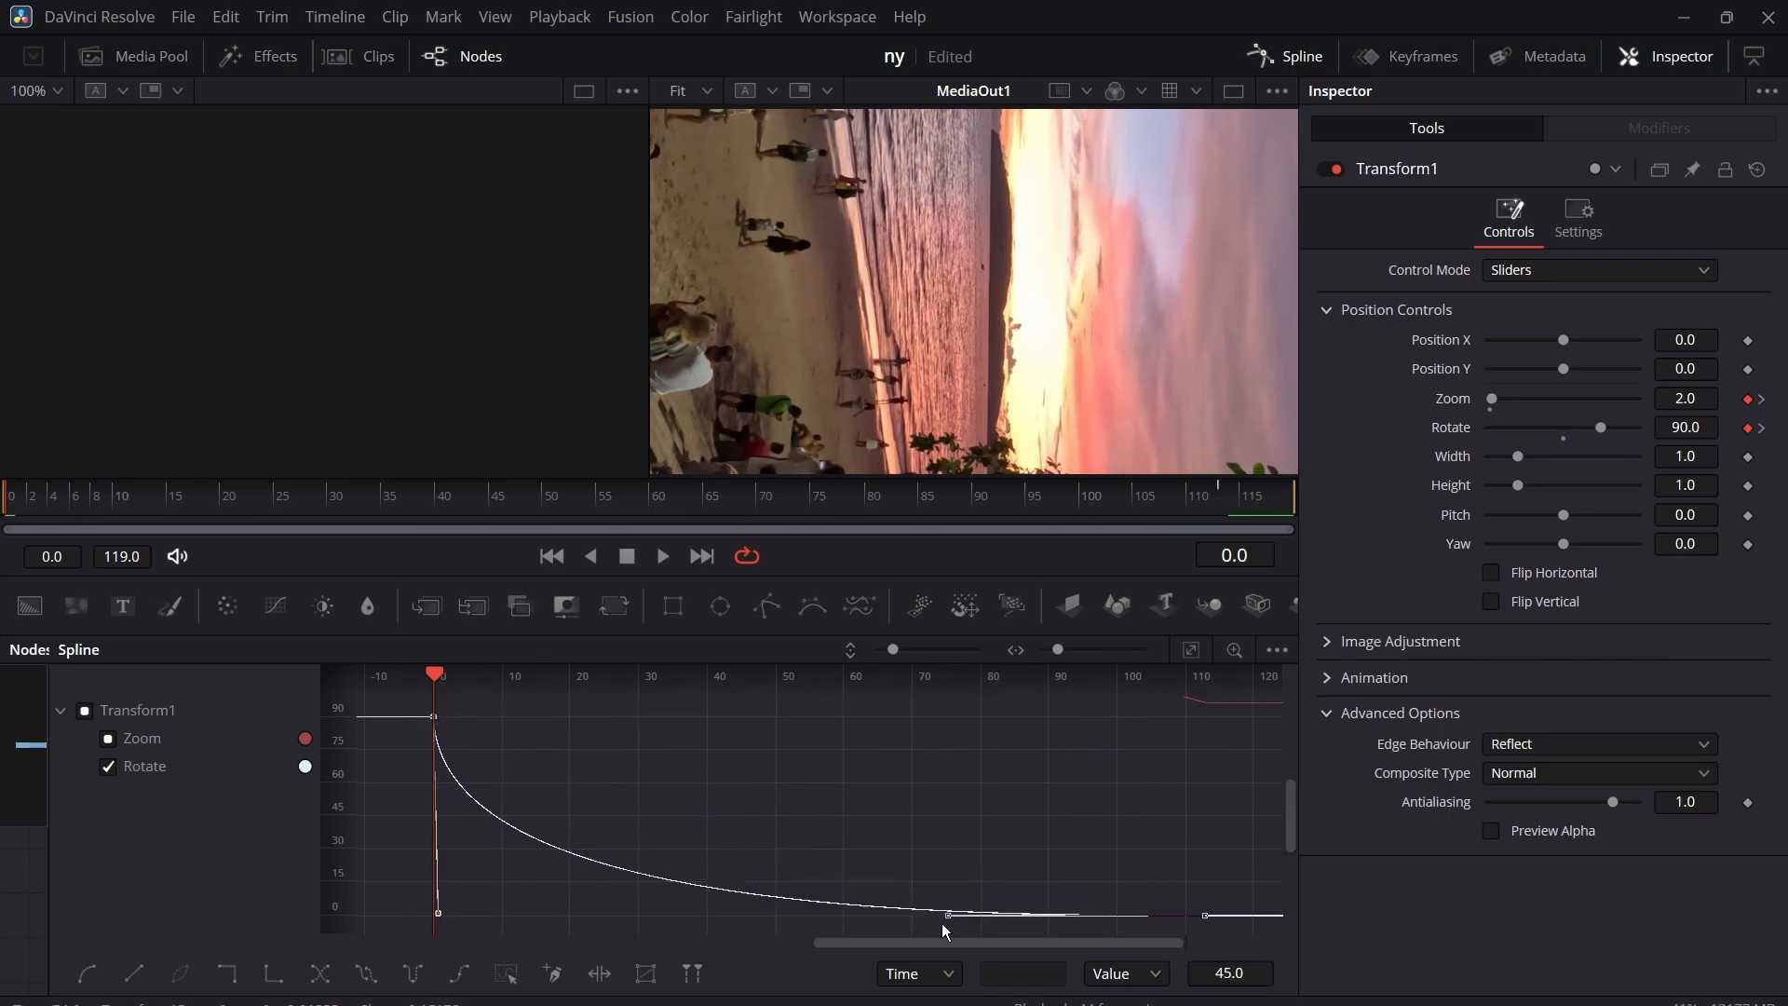
drag(947, 917, 452, 927)
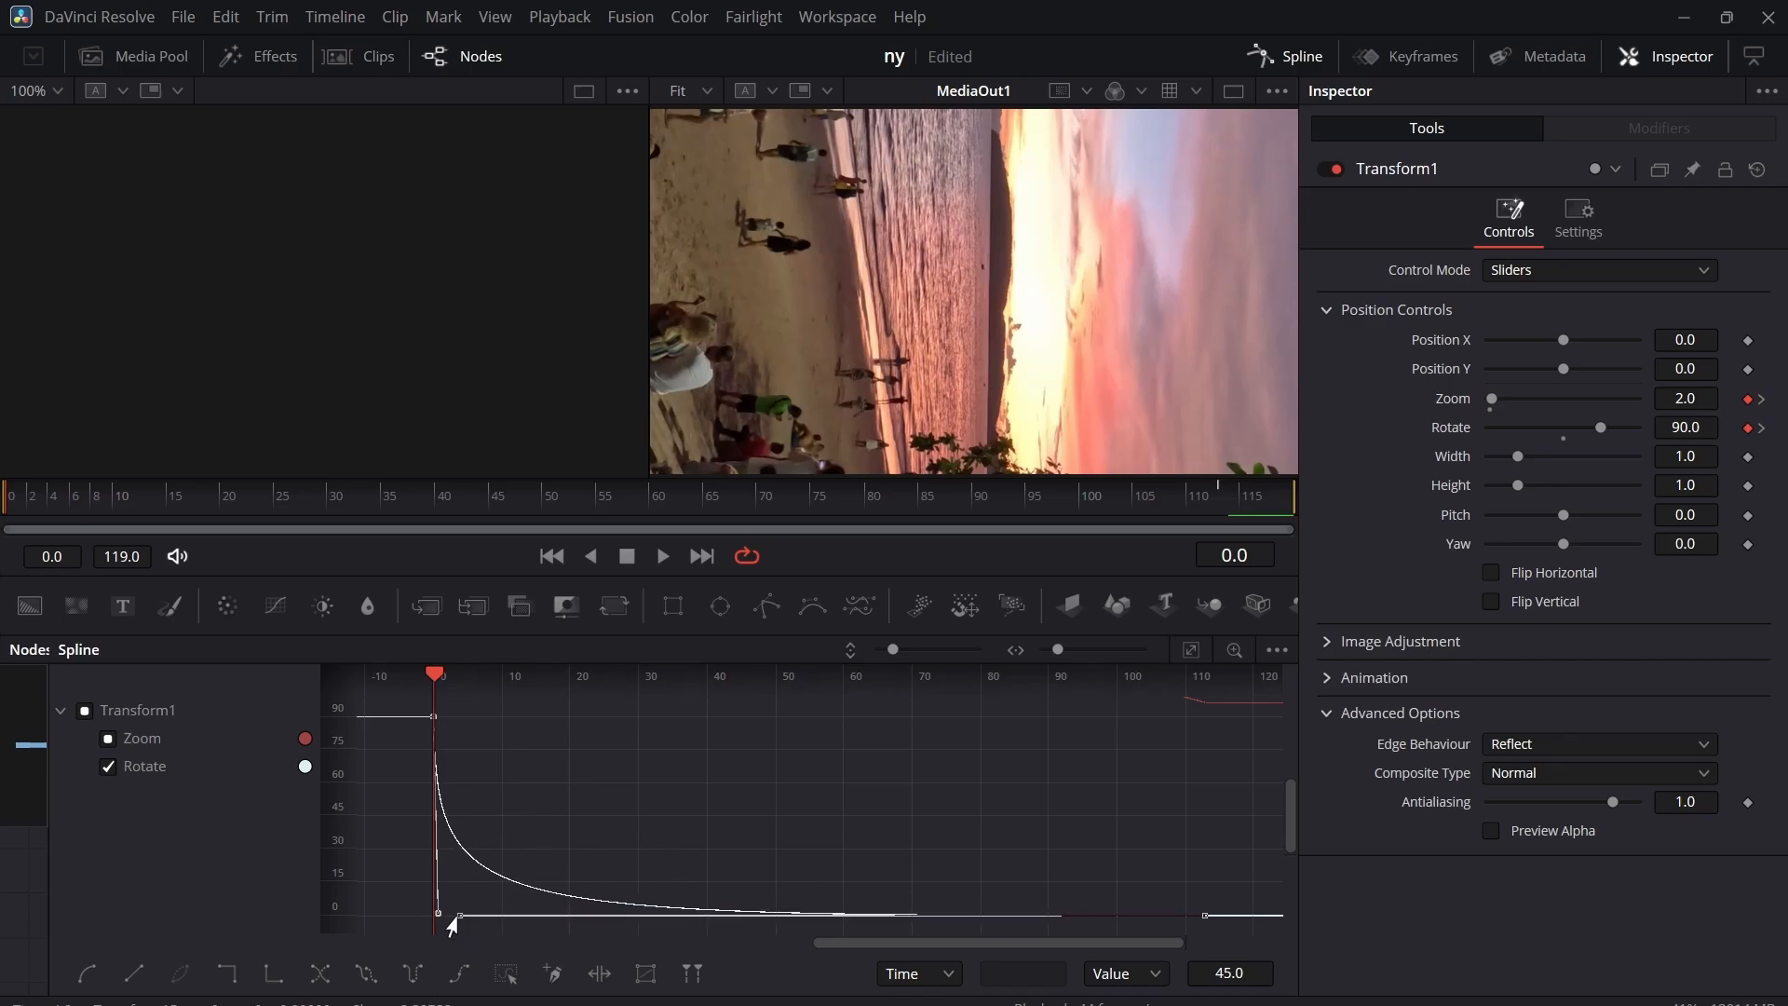
- Smooth the Zoom spline alone, pulling the frame 0 handle straight down to about 1 and the frame 113 handle back near frame 4
drag(1291, 818, 1285, 727)
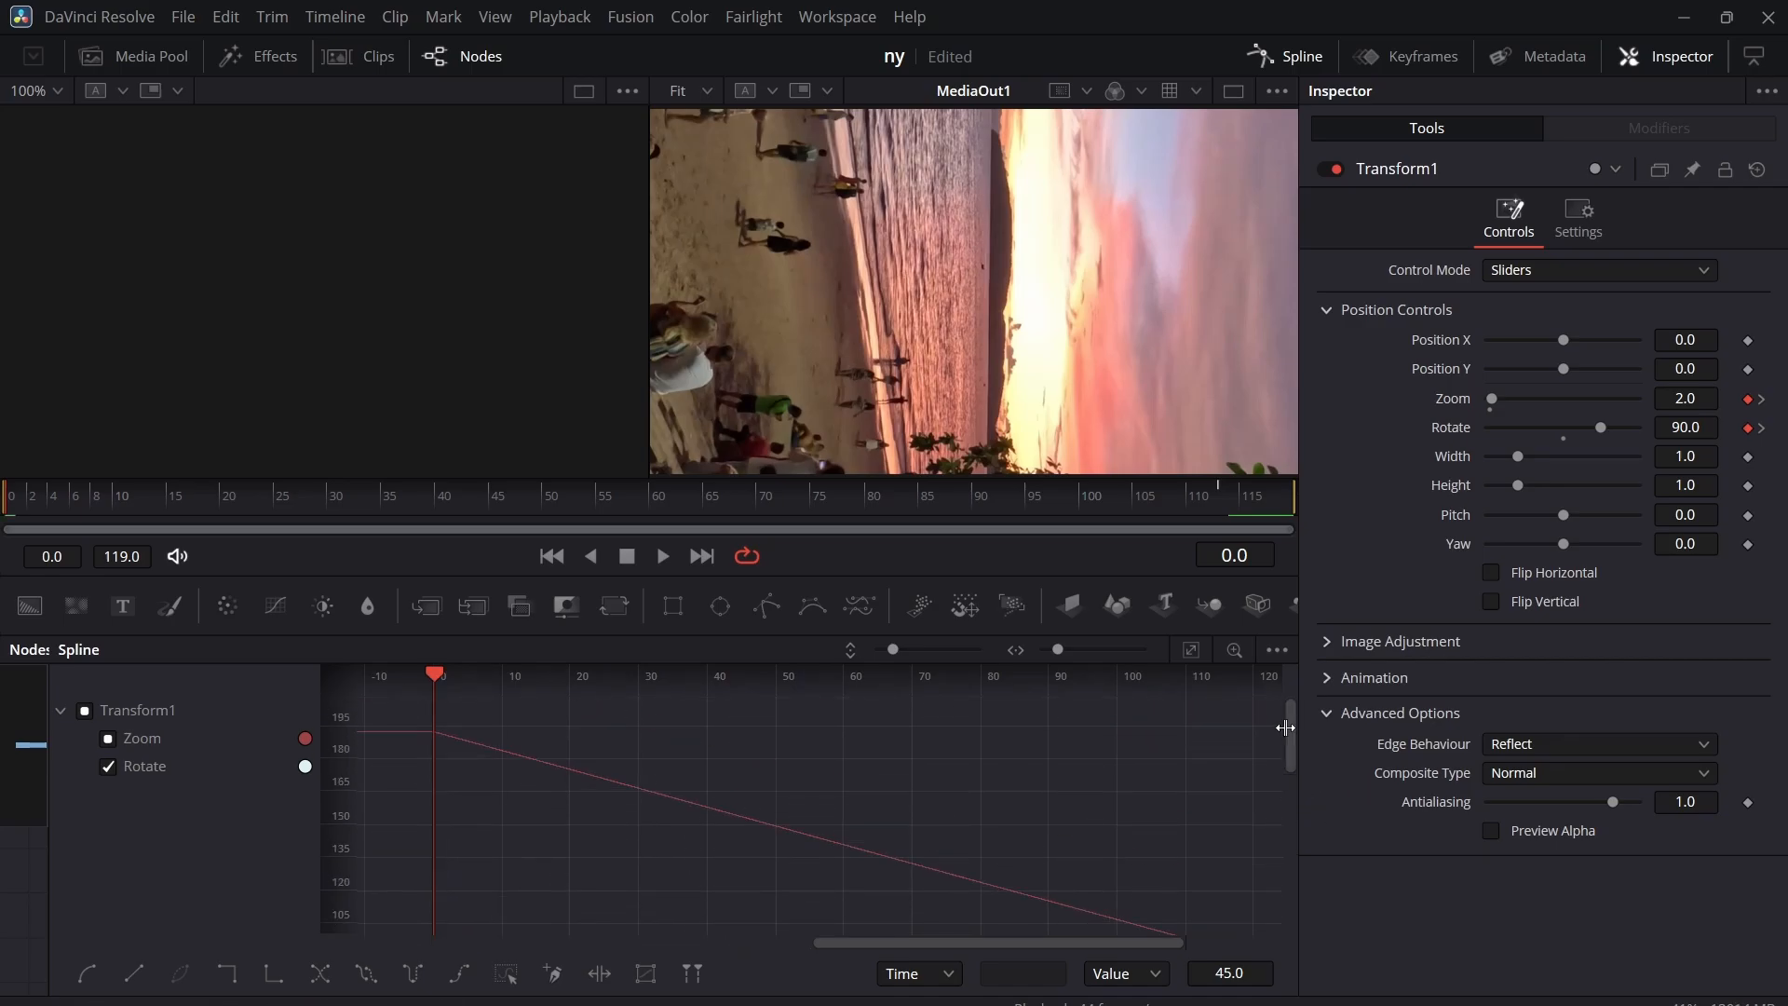
click(108, 766)
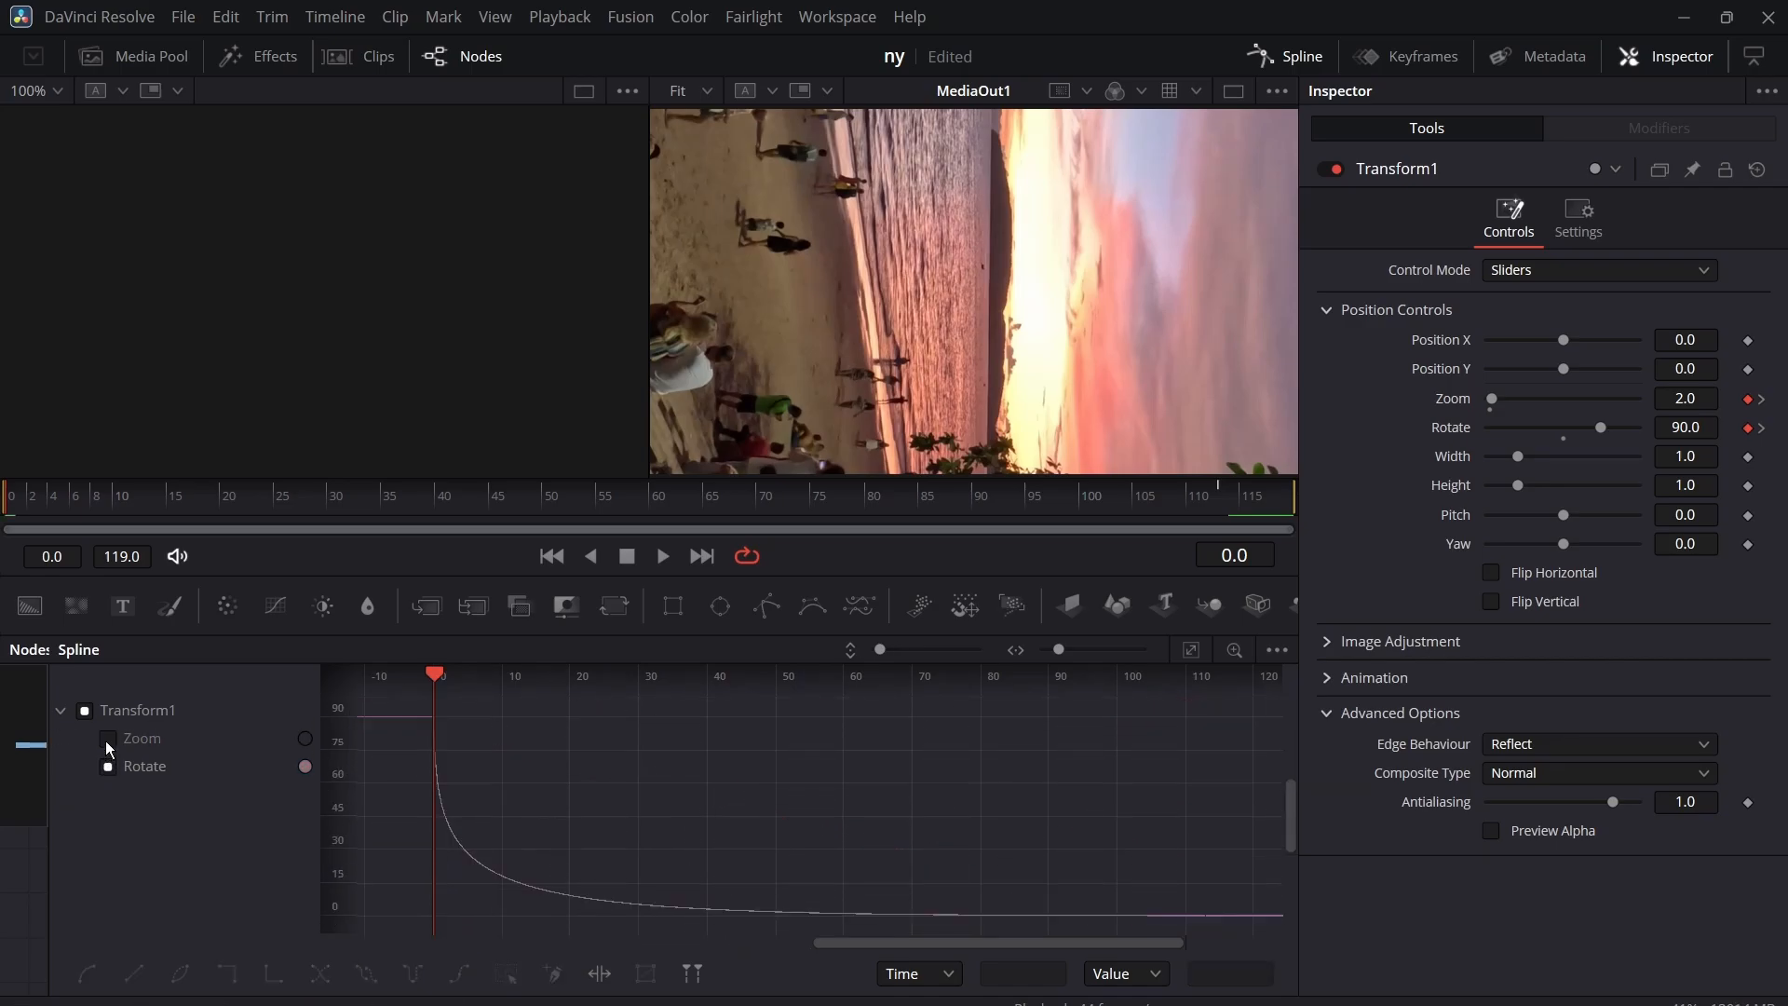
click(109, 741)
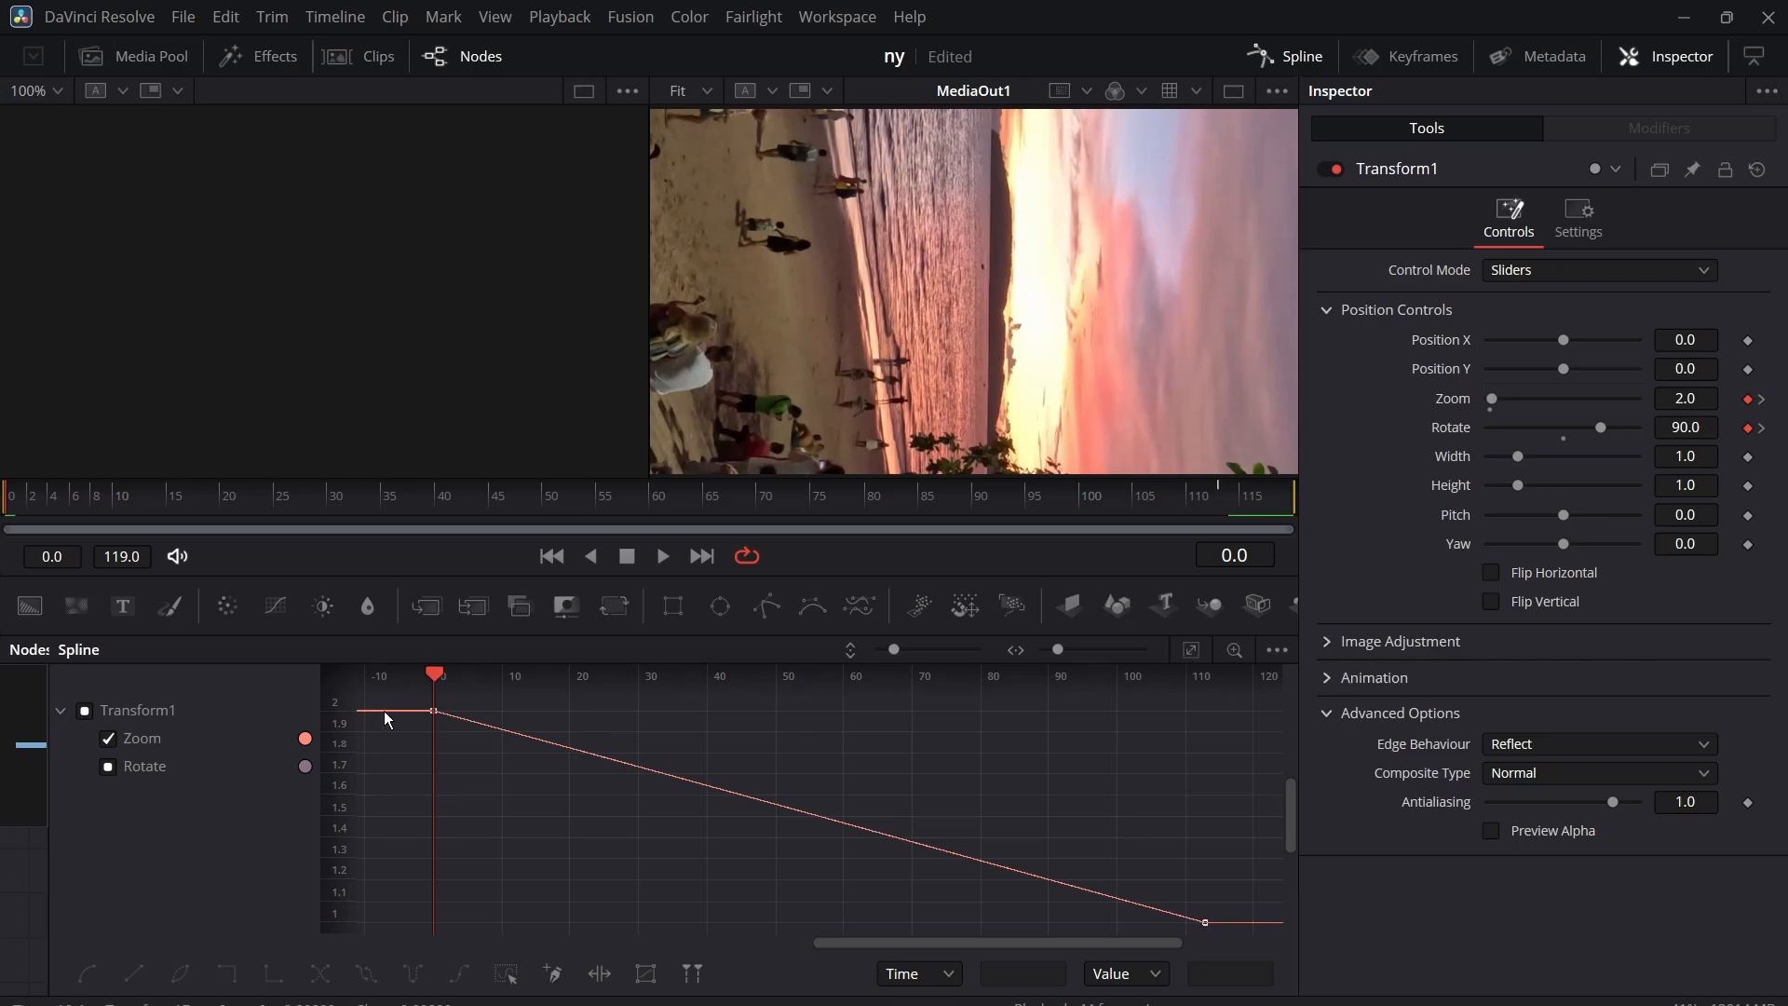
drag(392, 701, 1262, 974)
key(s)
drag(686, 718, 437, 910)
drag(948, 925, 571, 927)
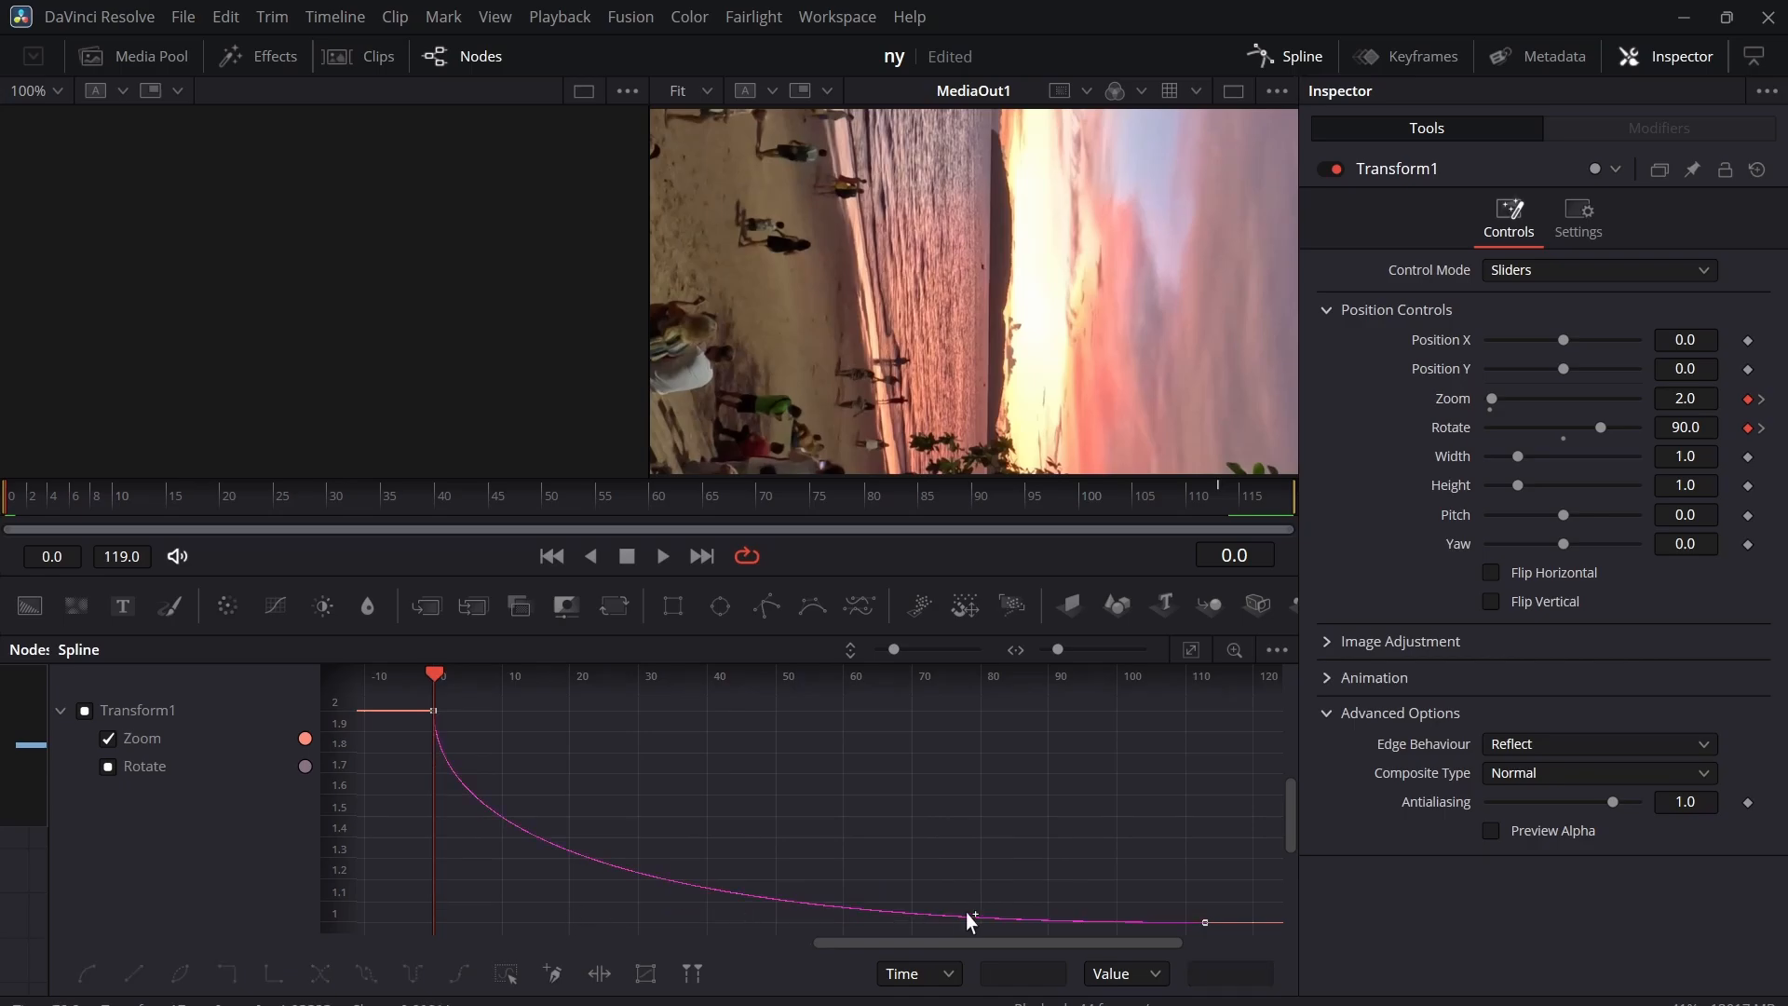
drag(593, 724, 1379, 939)
drag(947, 924, 457, 925)
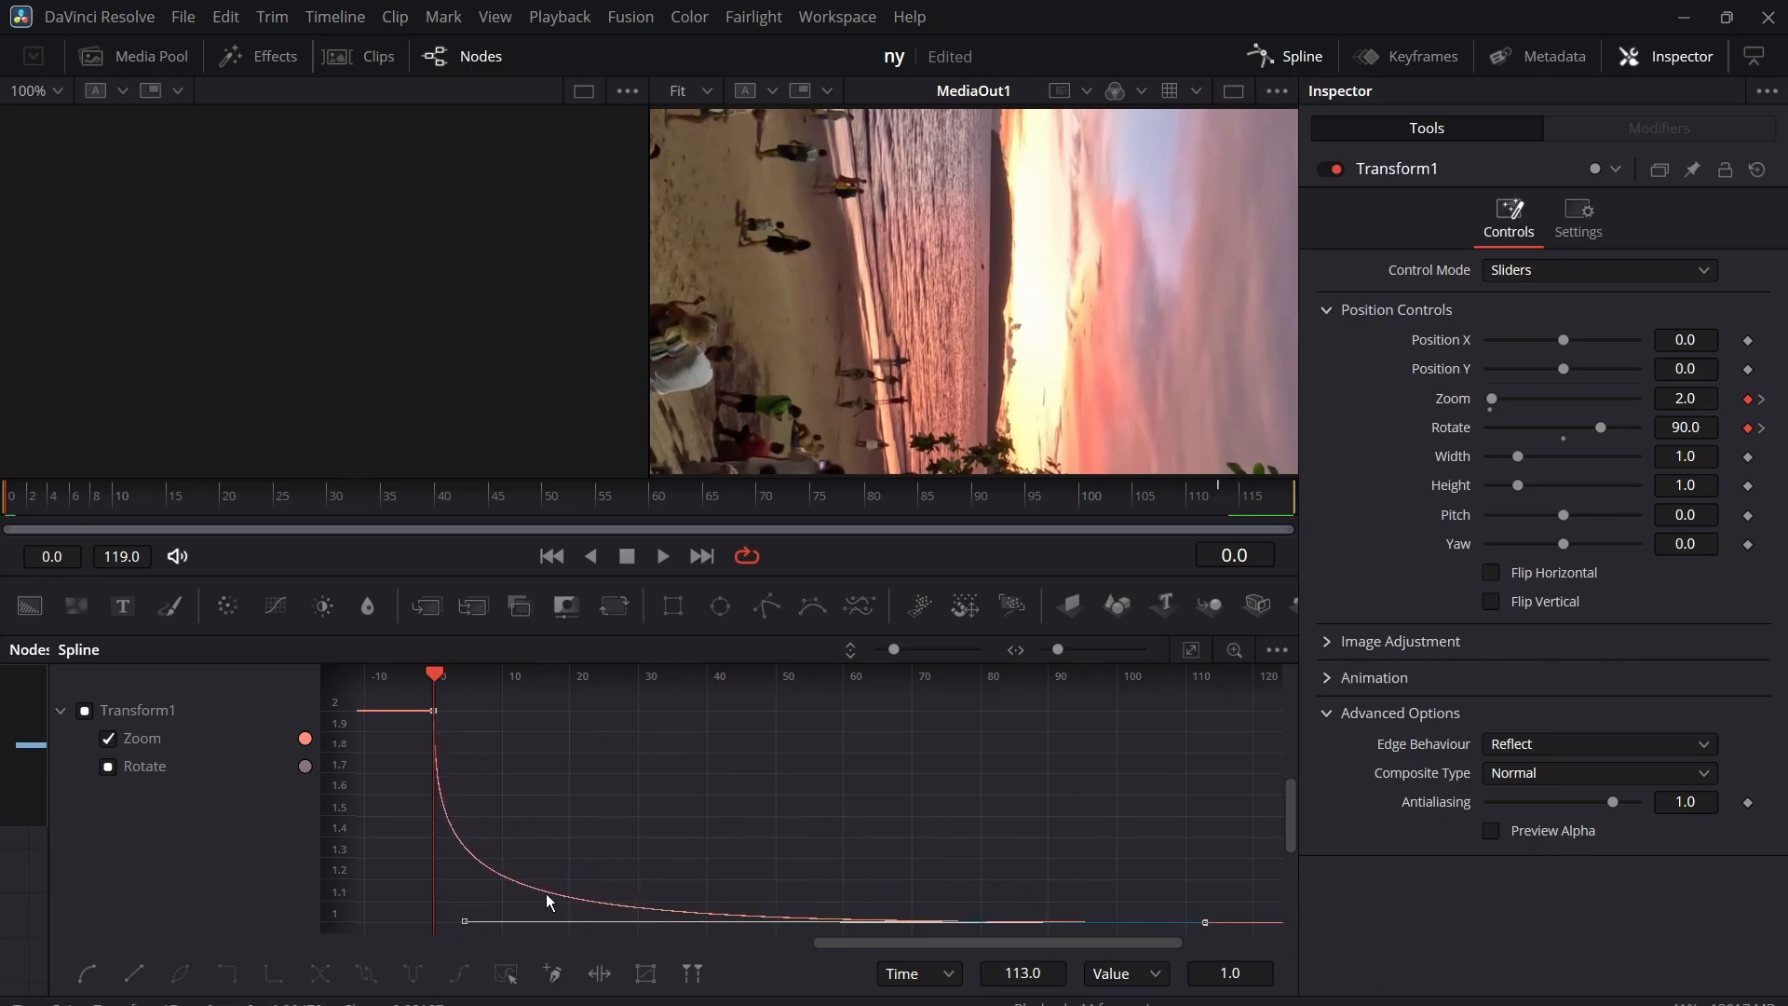
- Scrub back to frame 0, enable Motion Blur on the second clip's Transform node and raise its Quality
drag(438, 507, 2, 534)
click(1330, 687)
drag(1485, 707, 1564, 719)
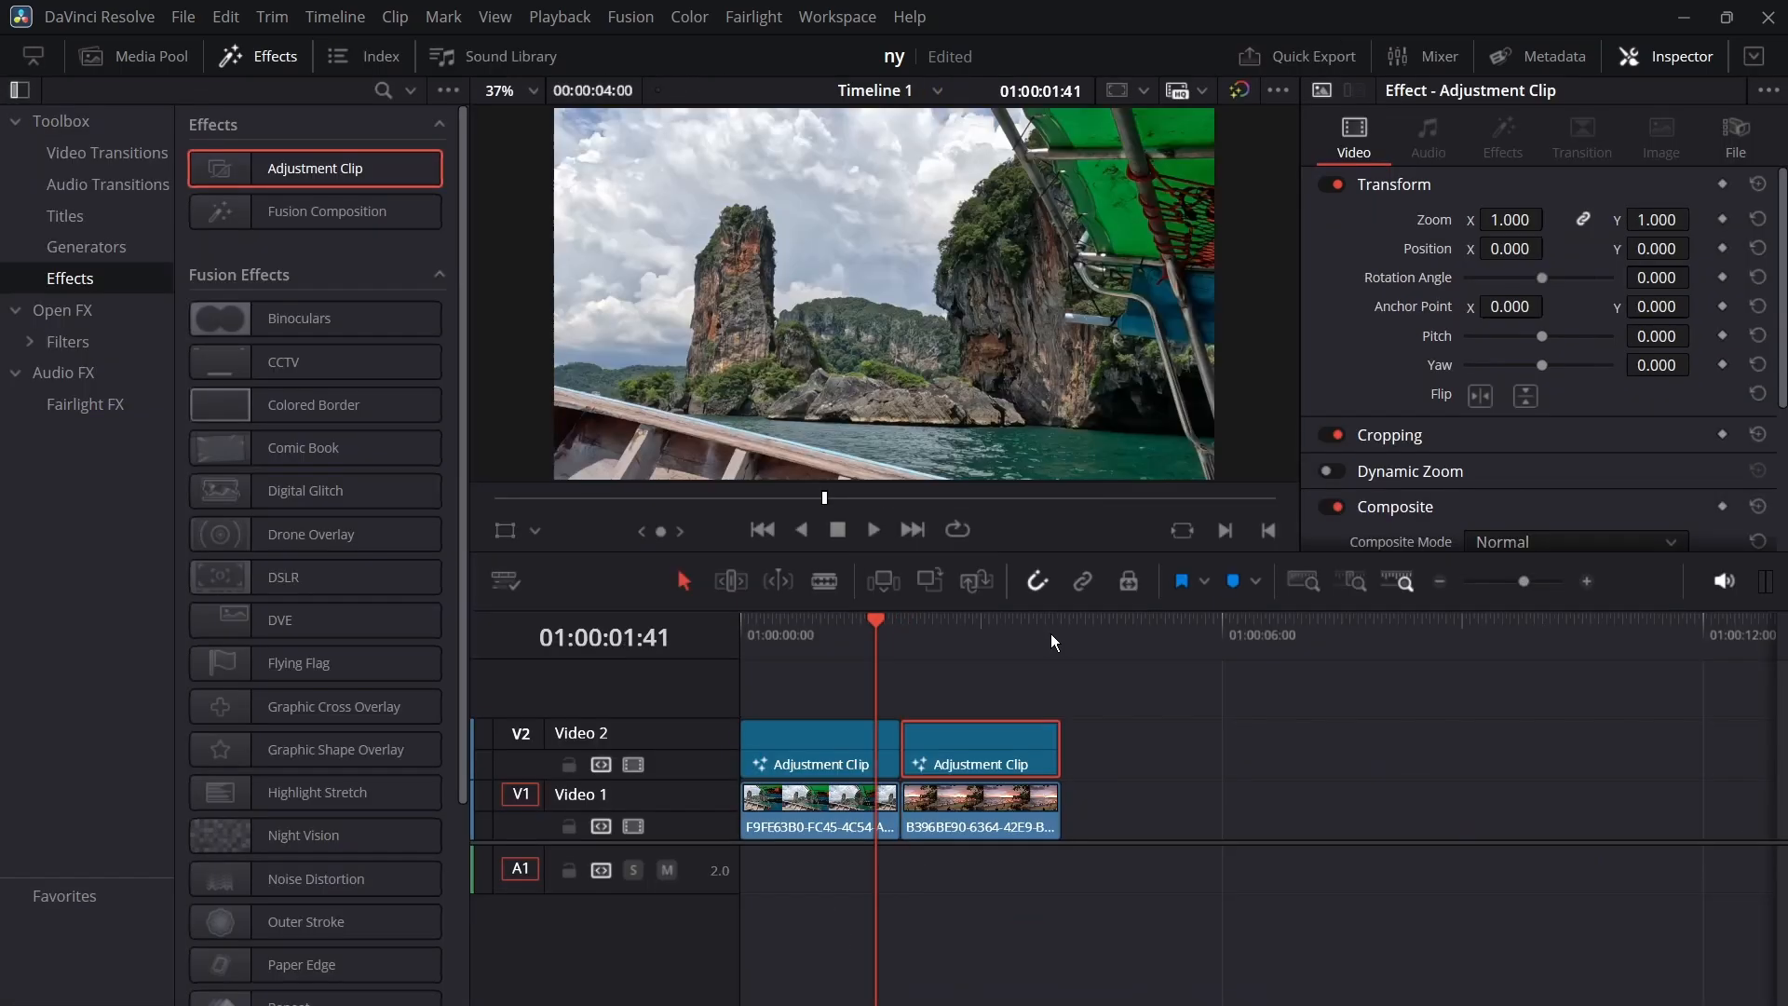